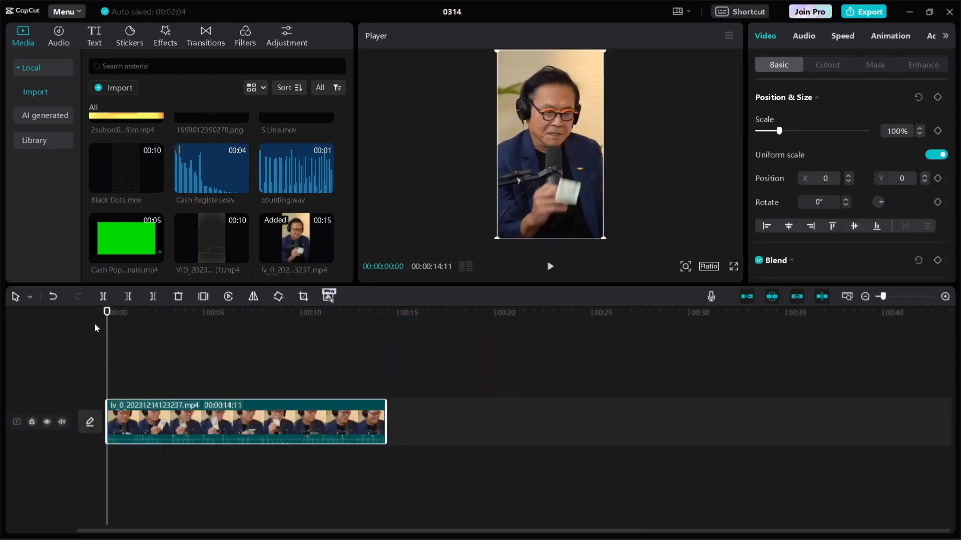
Step: Add Else - Paris.mp3 beneath the video from the timeline start and cut off the music beyond the video's end
scroll(155, 250, "down", 5)
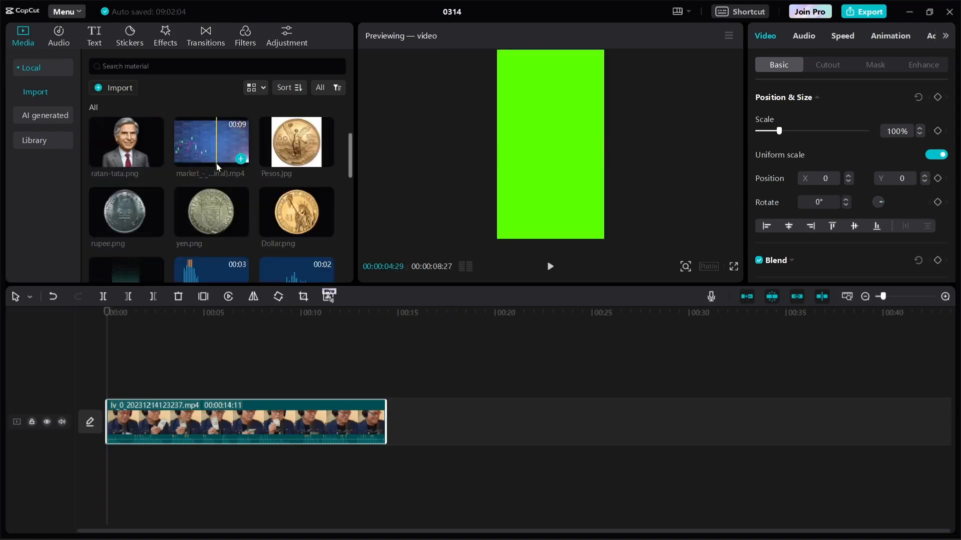
scroll(216, 163, "up", 2)
left_click_drag(113, 140, 113, 450)
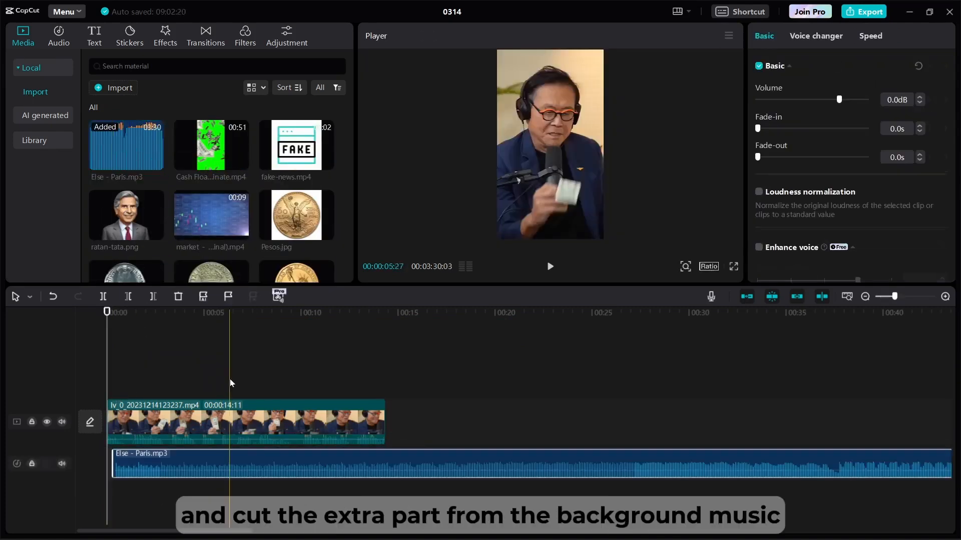
left_click_drag(367, 457, 350, 461)
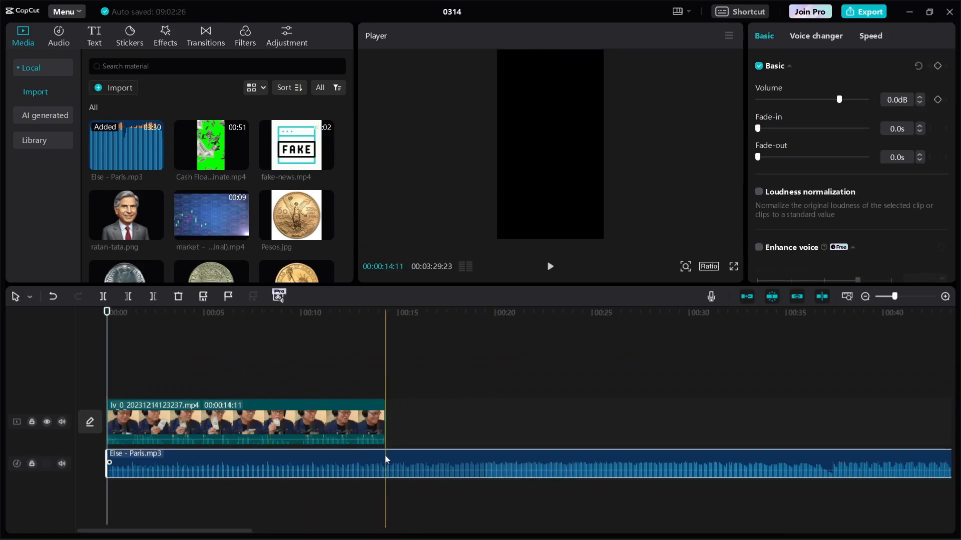
key("ctrl+b")
key("Delete")
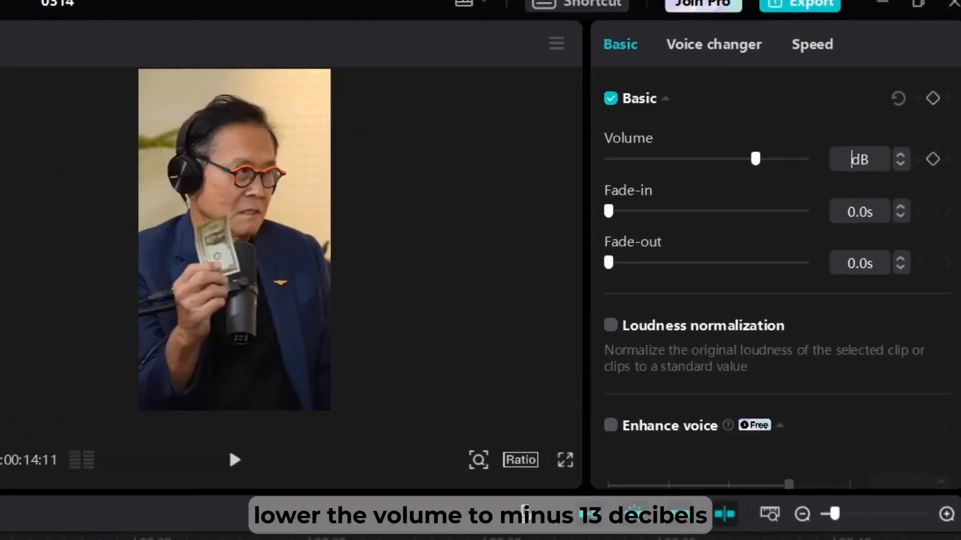
Step: Set the background music clip's volume to -13.0 dB
type("-")
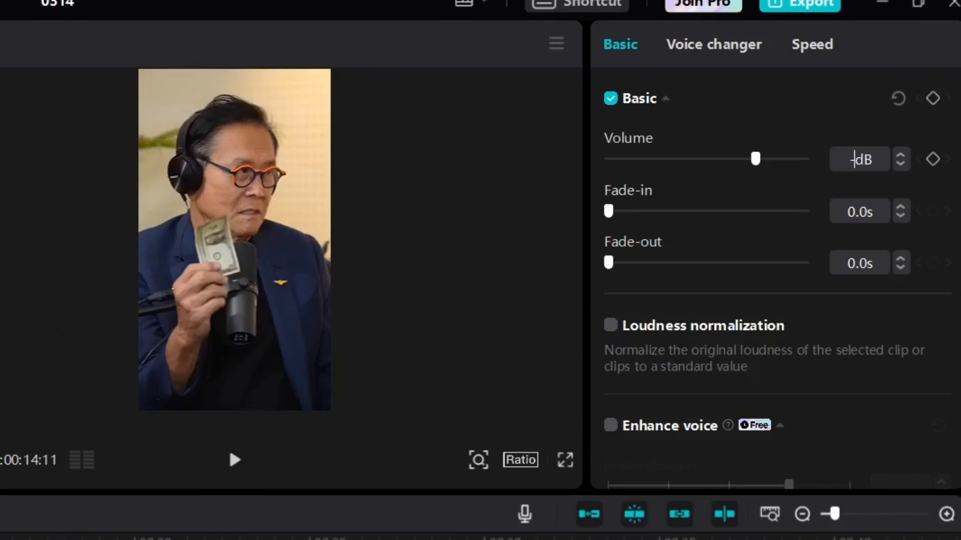
type("13.0")
key("Return")
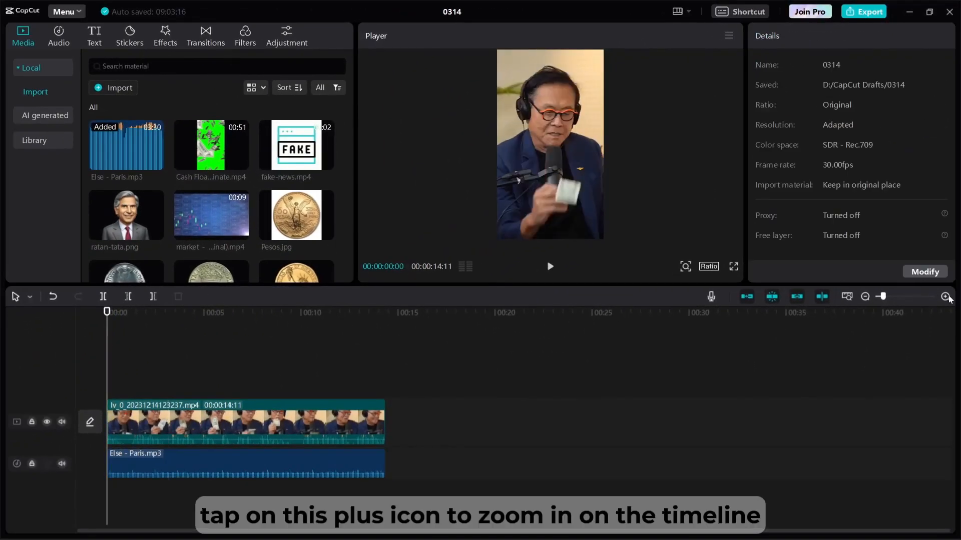
Step: Preview the opening of the video and split the main clip at 00:00:01:10
left_click(948, 298)
left_click(948, 297)
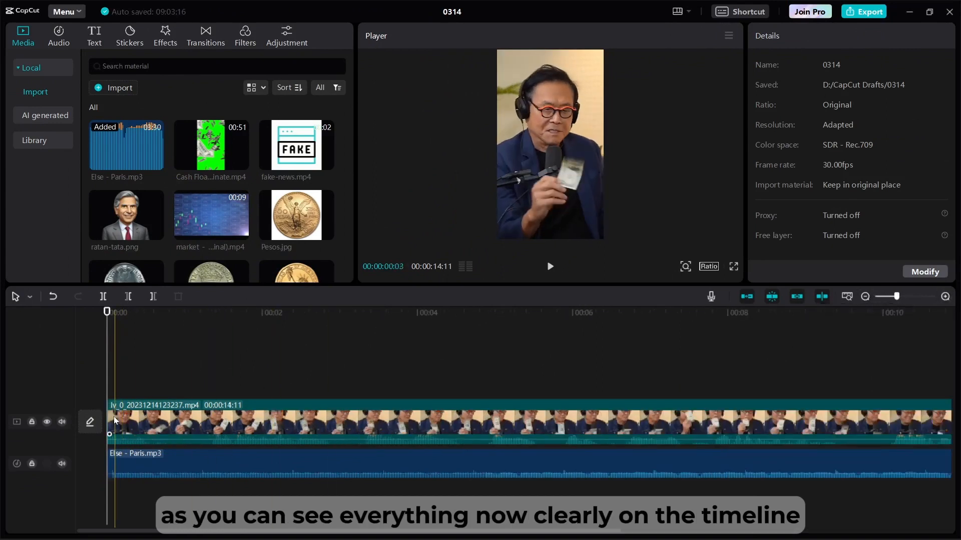
left_click(112, 406)
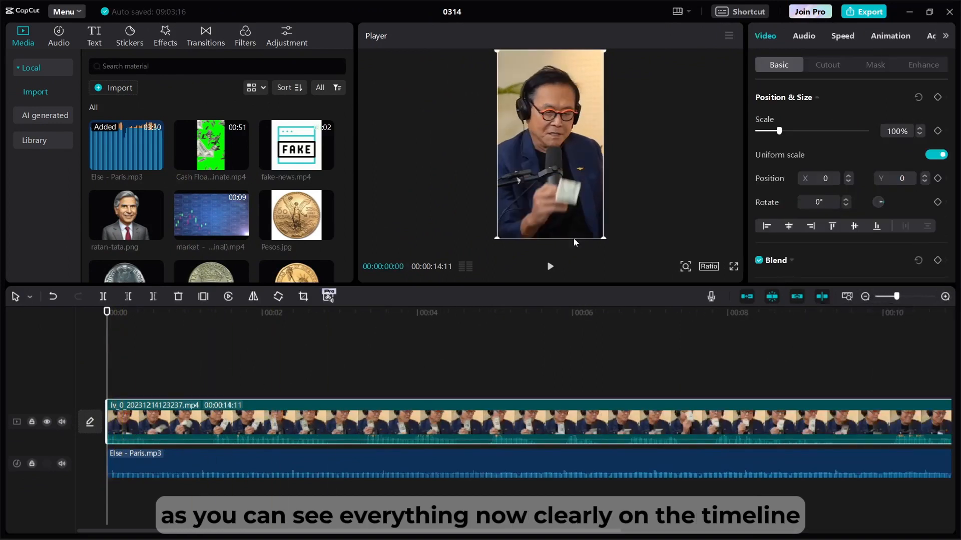
left_click(549, 268)
left_click(549, 268)
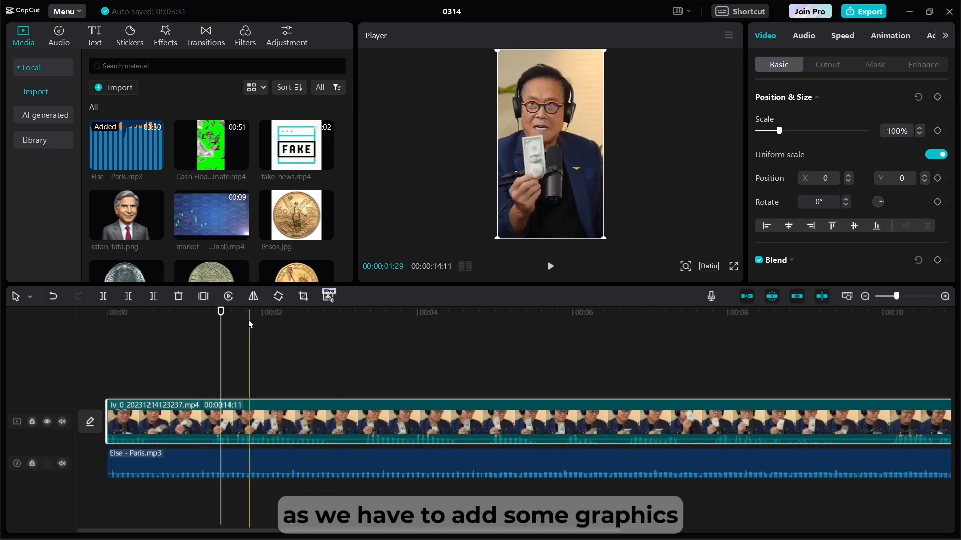
left_click_drag(222, 311, 215, 433)
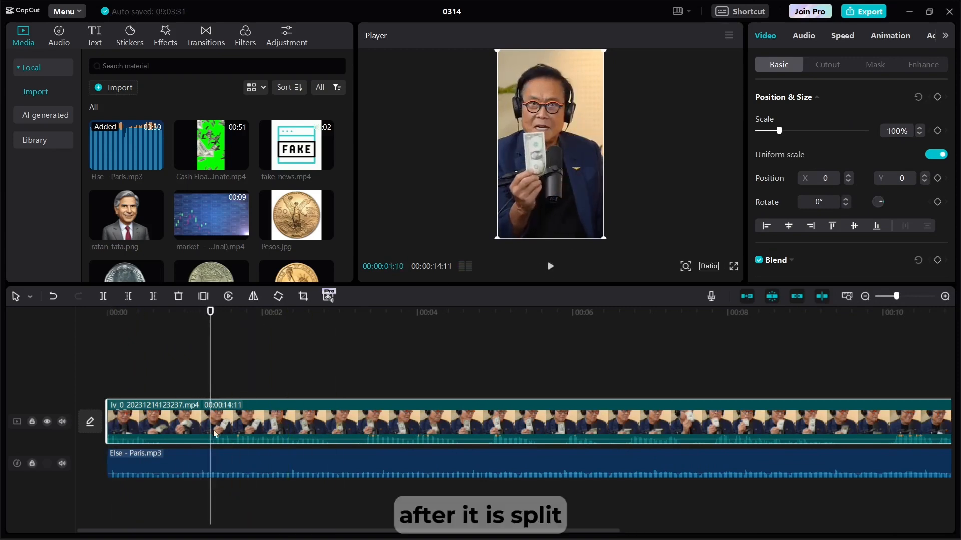
key("ctrl+b")
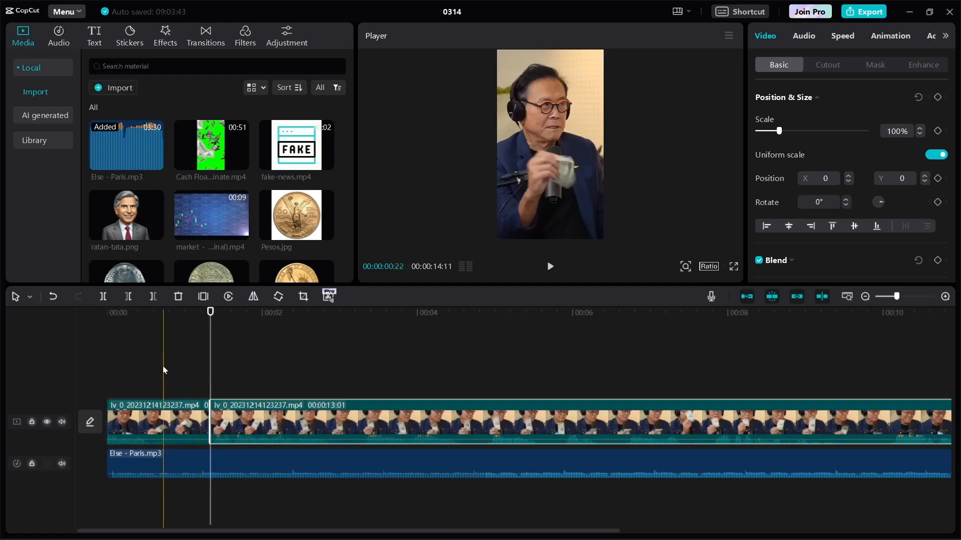
Step: Duplicate the short first video clip and place the copy on the track directly above it, aligned to the timeline start
left_click(164, 425)
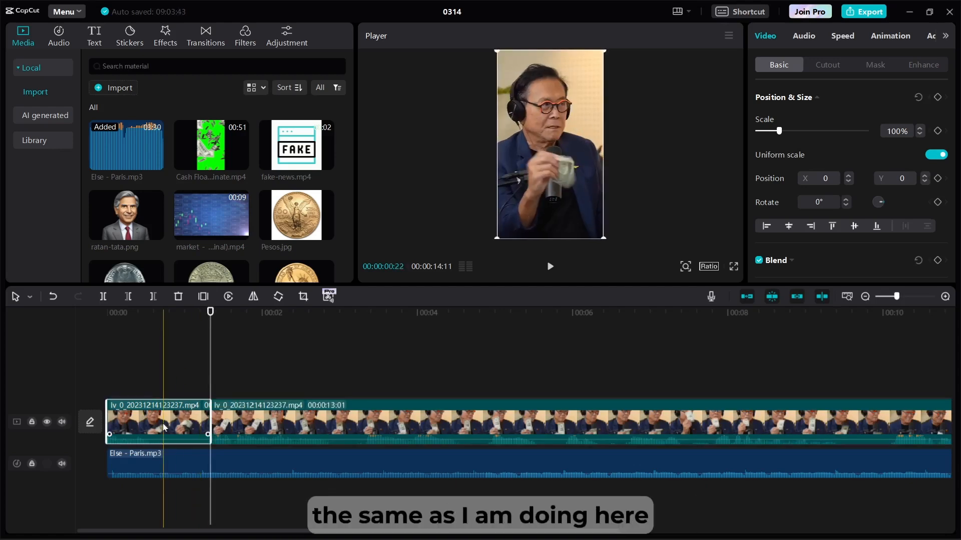
key("ctrl+c")
key("ctrl+v")
left_click_drag(203, 375, 155, 382)
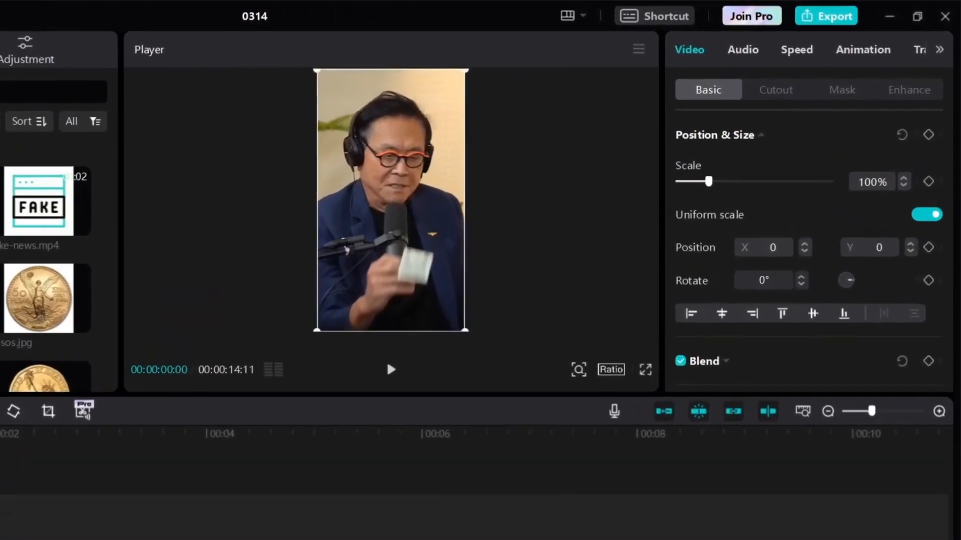
left_click(114, 350)
left_click(131, 390)
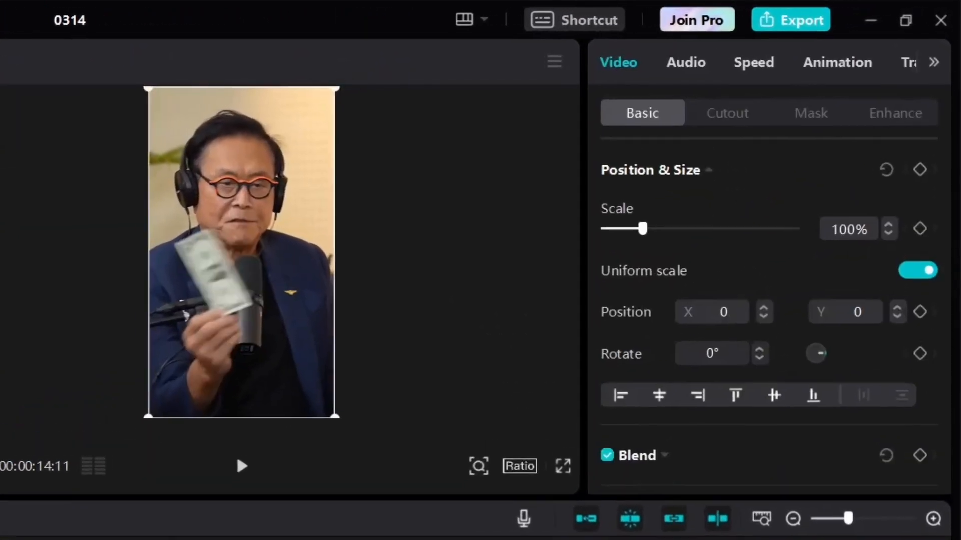
Step: Turn on Auto cutout for the copied clip and check the result by briefly hiding the main video track
left_click(707, 120)
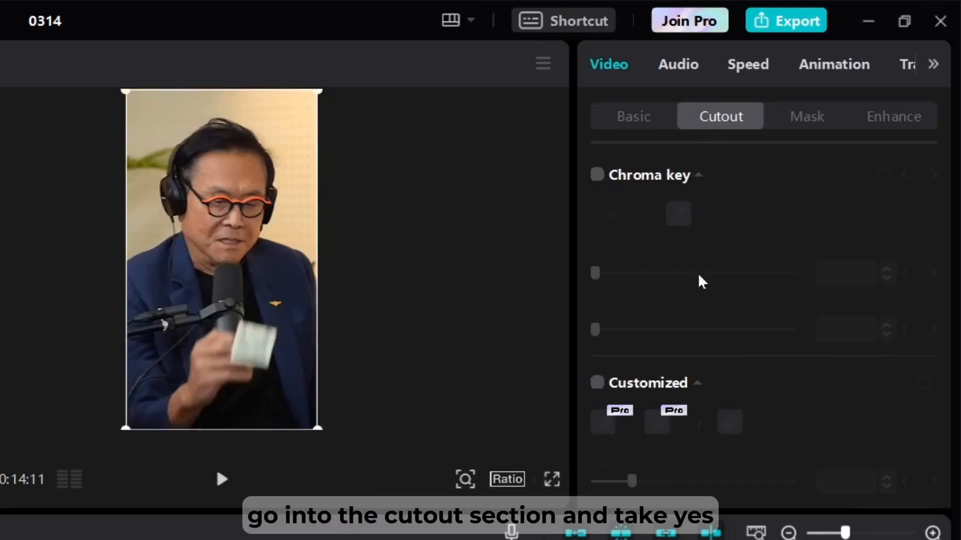
scroll(701, 280, "down", 3)
left_click(598, 455)
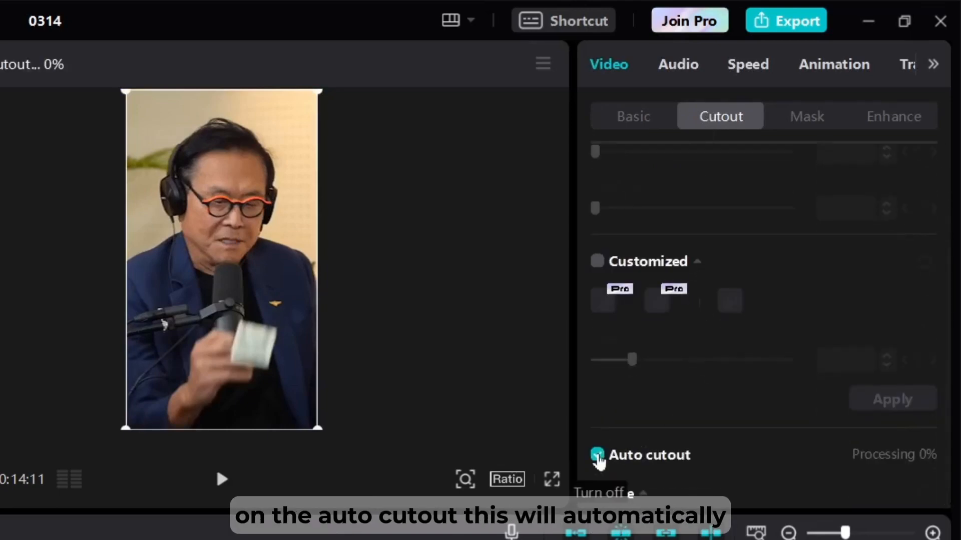
scroll(693, 445, "down", 2)
scroll(693, 445, "down", 2)
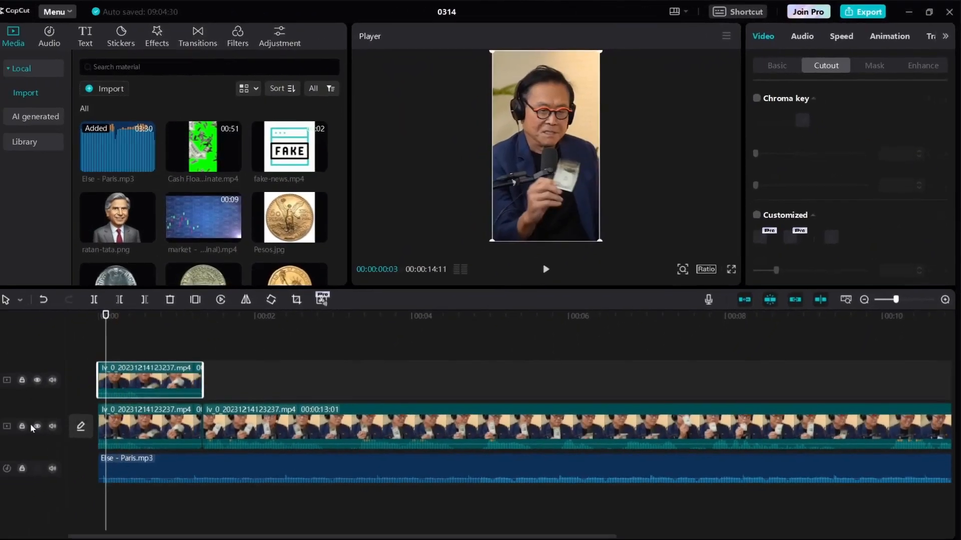
left_click(47, 422)
left_click(46, 421)
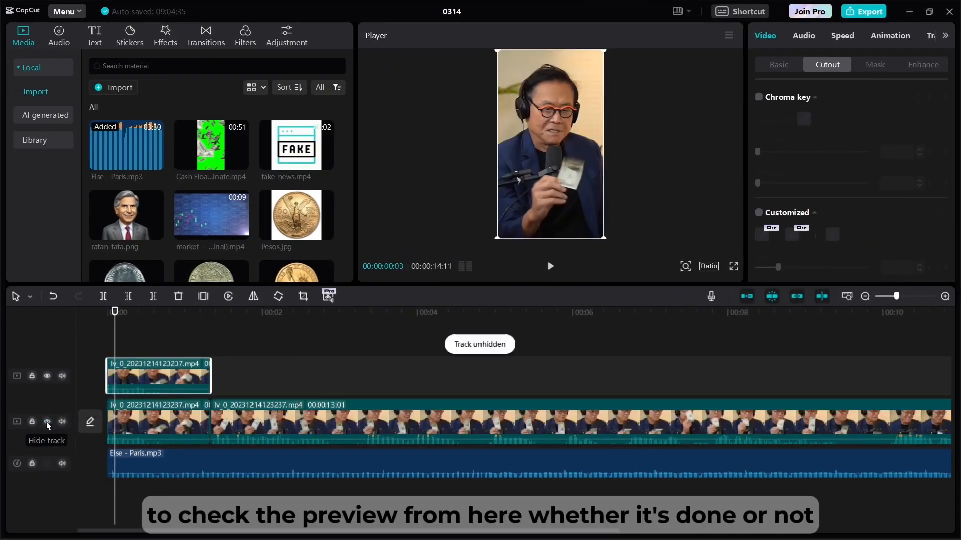
Step: Place the green-screen cash floating video on a new track above the cutout clip, starting at the timeline's beginning
left_click(107, 331)
left_click(150, 375)
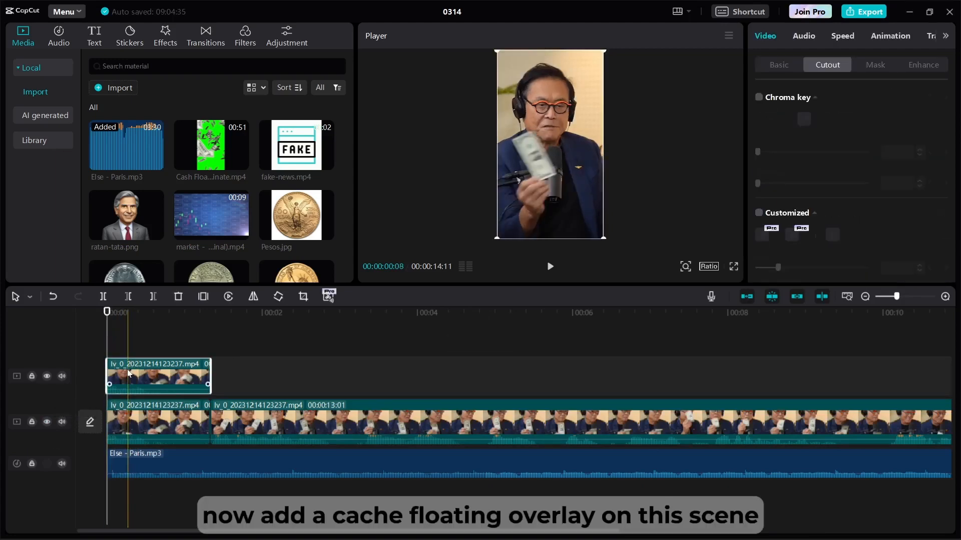
left_click(225, 138)
left_click_drag(224, 138, 127, 322)
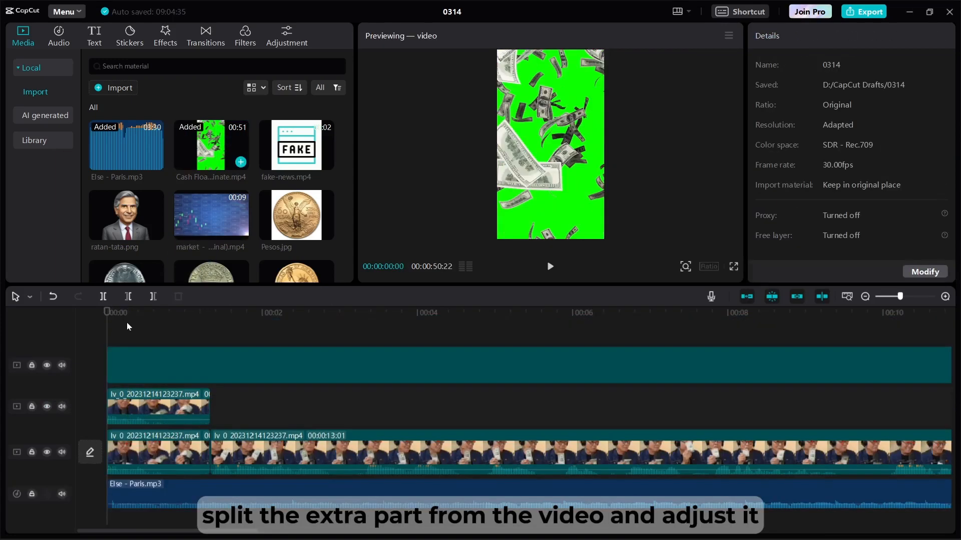
Step: Trim the cash floating overlay to the length of the short cutout clip and delete the excess
left_click(227, 325)
key("ctrl+b")
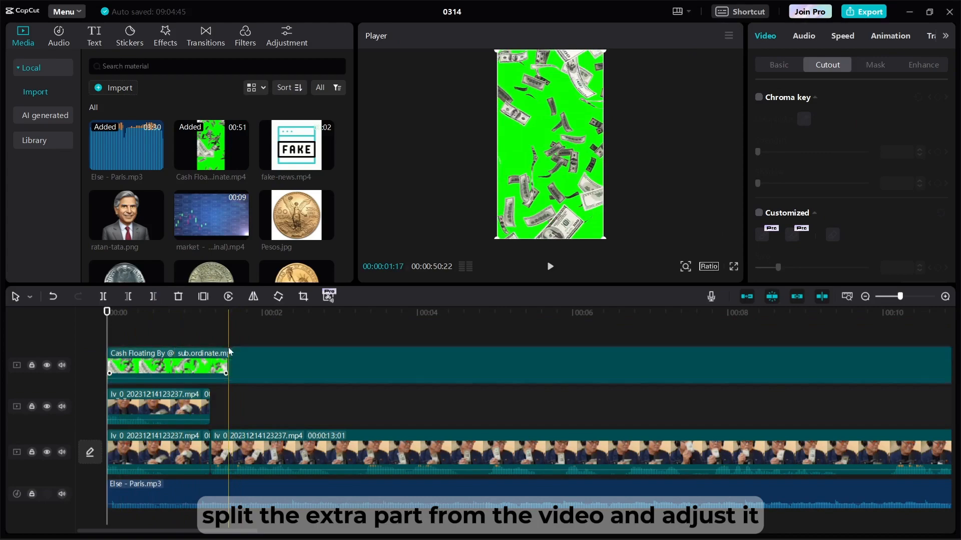
left_click(206, 373)
key("Delete")
left_click_drag(235, 372, 113, 373)
key("ctrl+b")
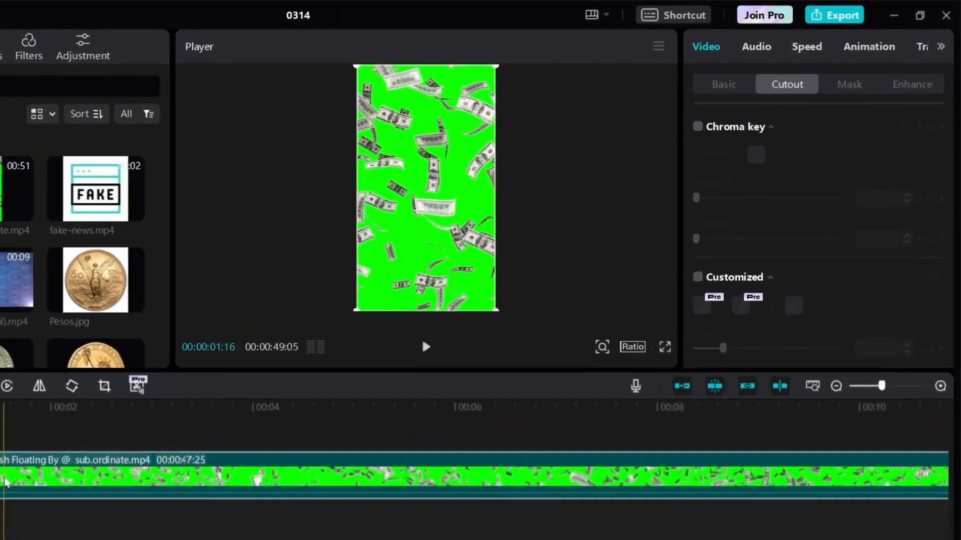
key("Delete")
Step: Chroma key the green out of the cash overlay with strength 100 and shadow 100
left_click(39, 422)
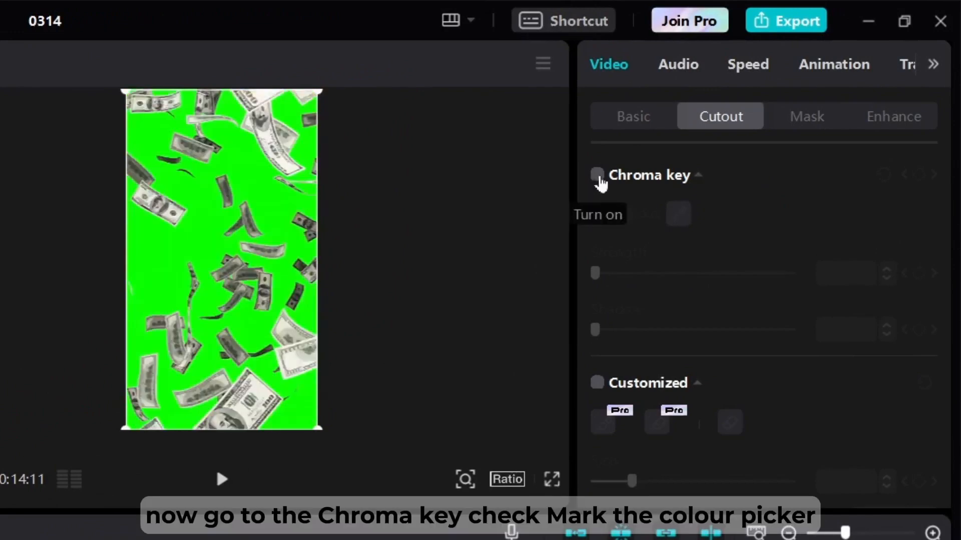
left_click(598, 176)
left_click(678, 215)
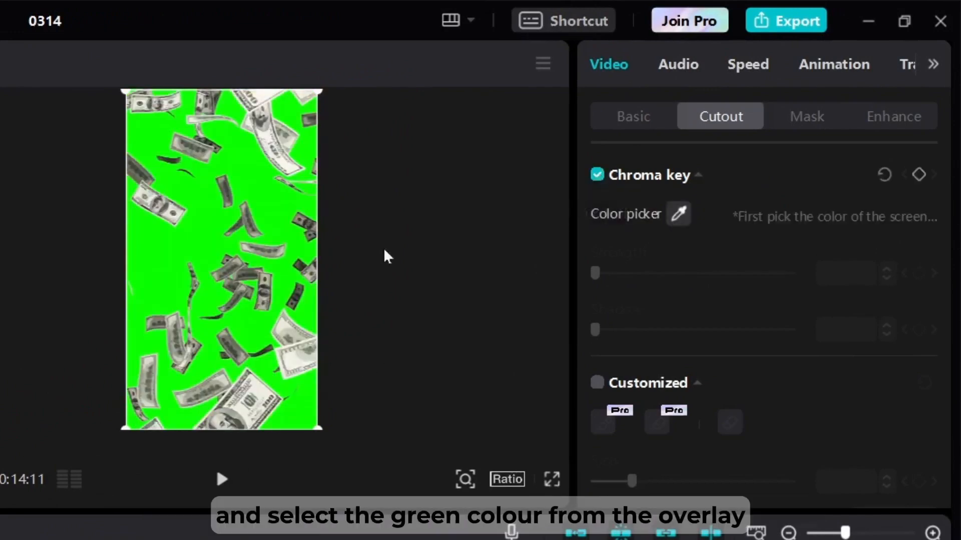
left_click(159, 266)
left_click_drag(596, 274, 799, 277)
left_click_drag(594, 332, 805, 356)
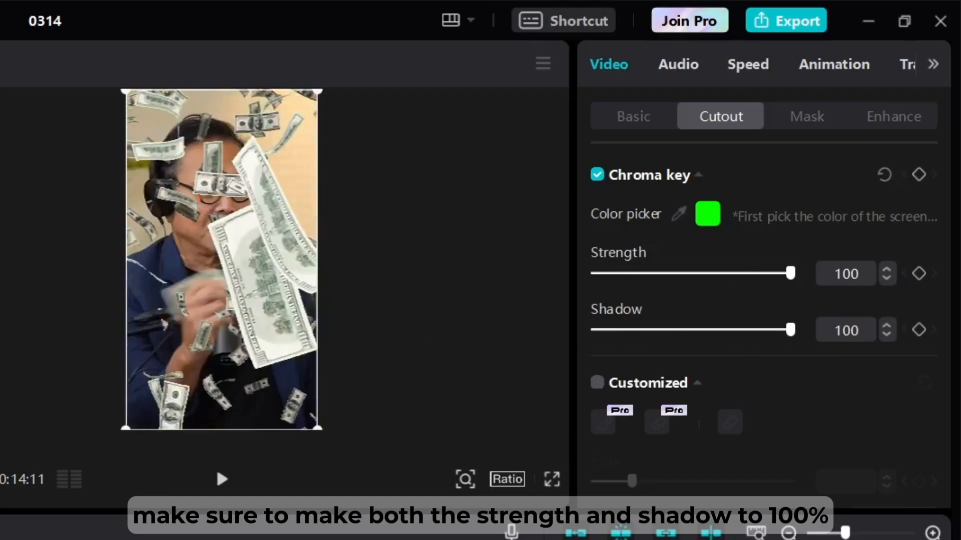
Step: Put the cash overlay on layer 1 so it sits behind the speaker cutout, and play the scene
left_click(634, 120)
scroll(644, 320, "down", 10)
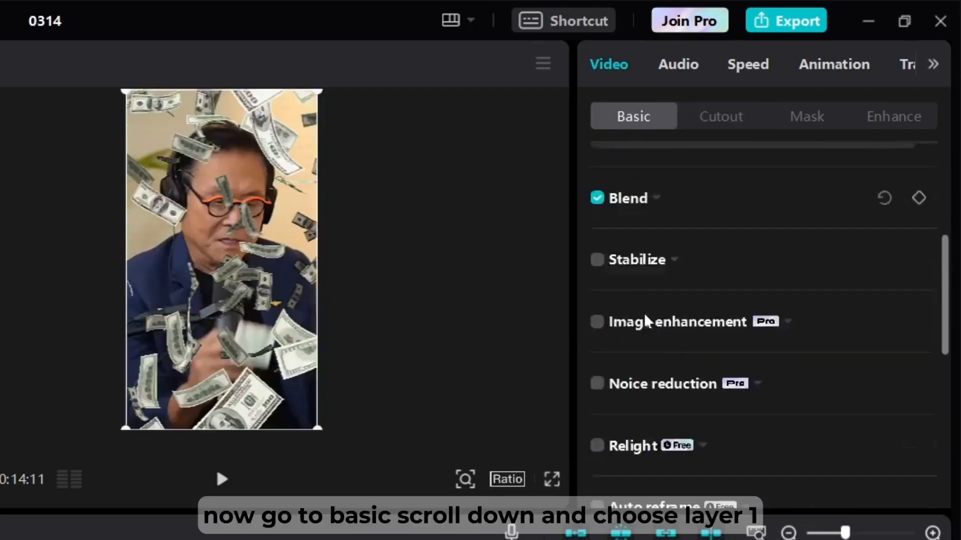
left_click(623, 421)
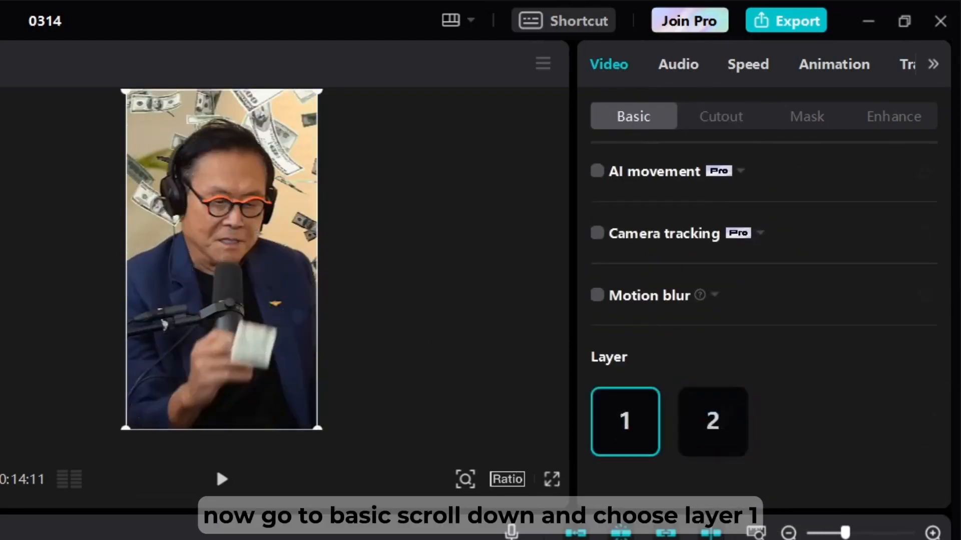
key("space")
left_click(220, 478)
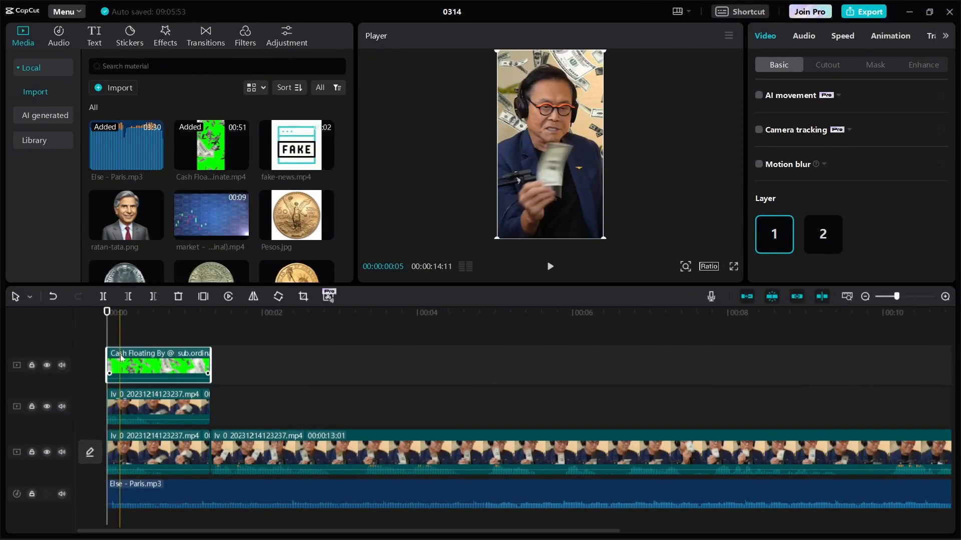
Step: Add 5subordinate.jpg above the cash overlay at the timeline start and trim it to 00:00:01:10
scroll(210, 186, "down", 2)
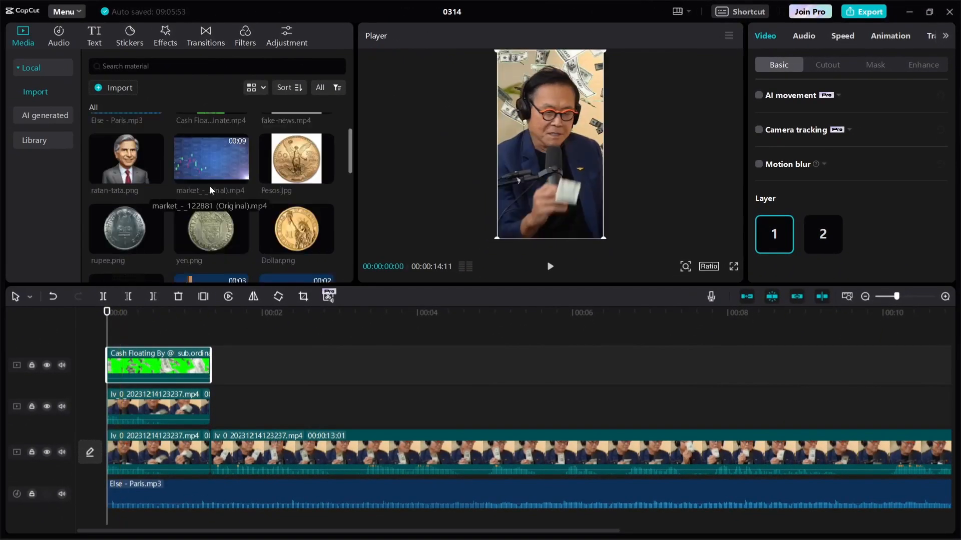
left_click_drag(127, 235, 211, 331)
key("ctrl+b")
key("Delete")
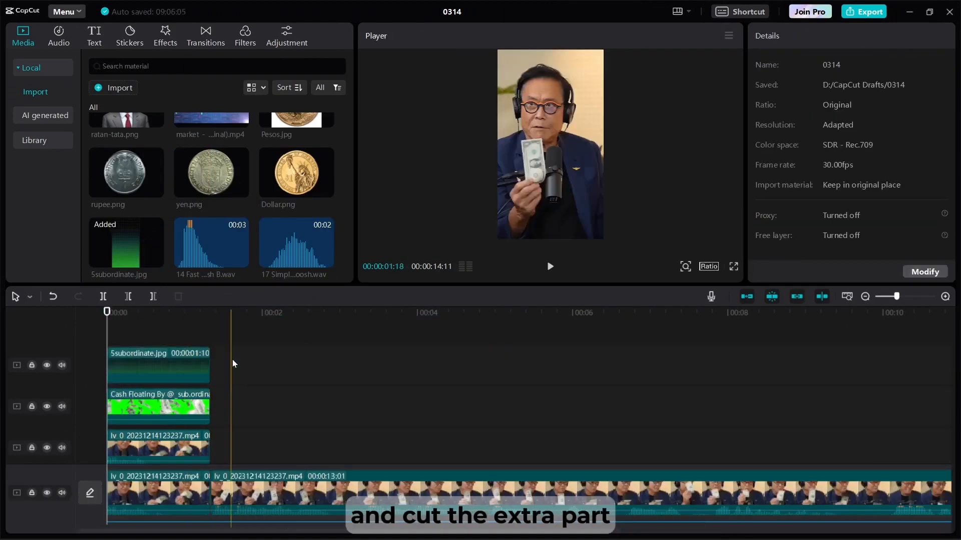
Step: Apply a Horizontal mask to the green grid image, rotated to -180° and moved down to Y about -486
left_click(160, 368)
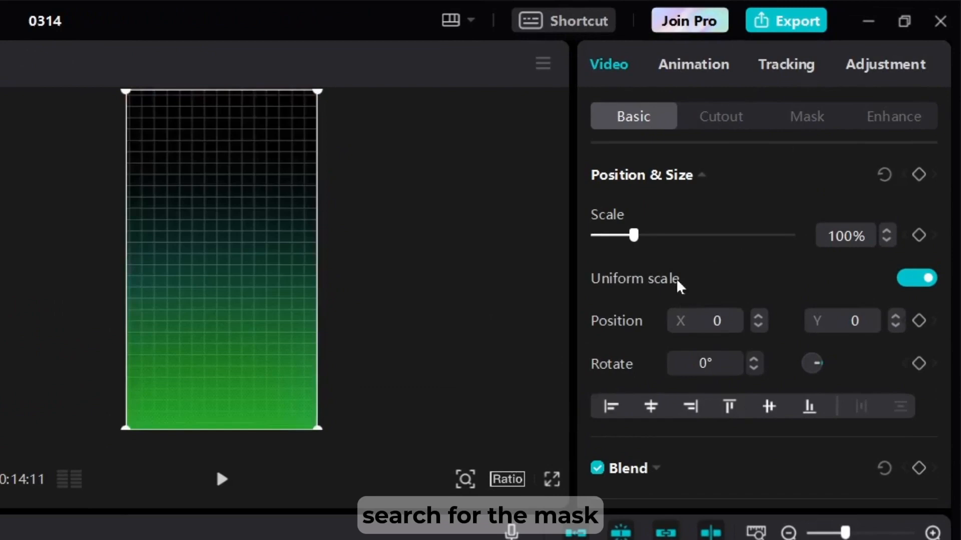
left_click(807, 118)
left_click(708, 253)
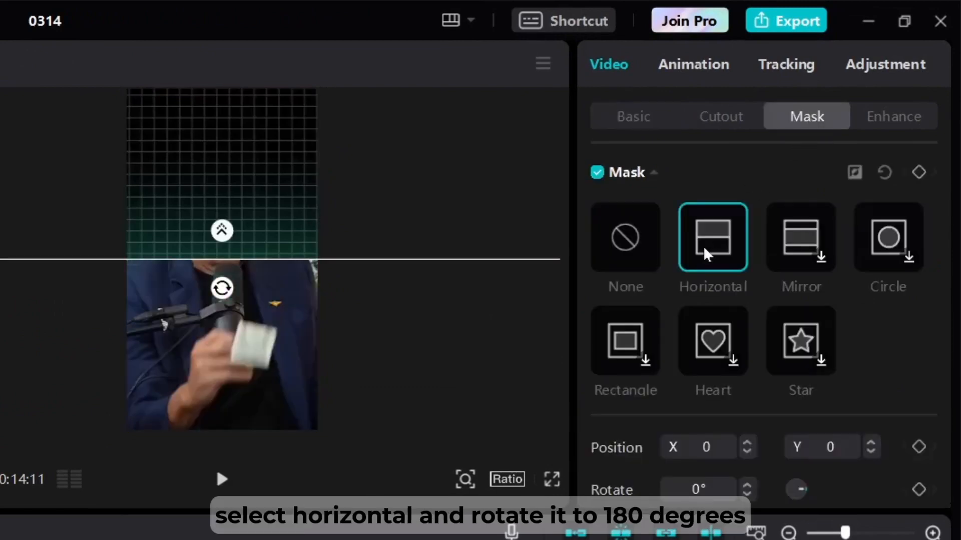
left_click_drag(222, 289, 245, 349)
scroll(826, 412, "down", 2)
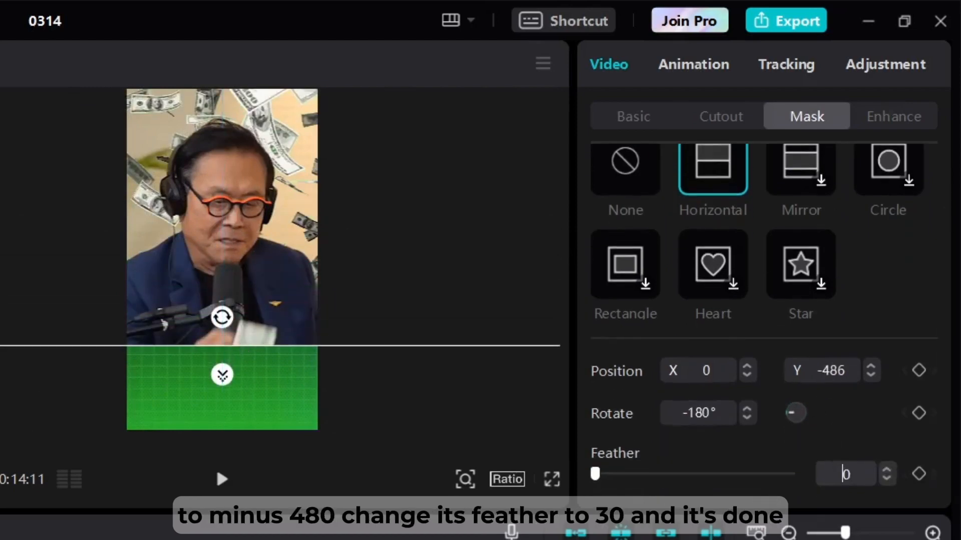
Step: Set the grid image mask's feather to 30 and raise the mask to Y about -455
type("30")
key("Return")
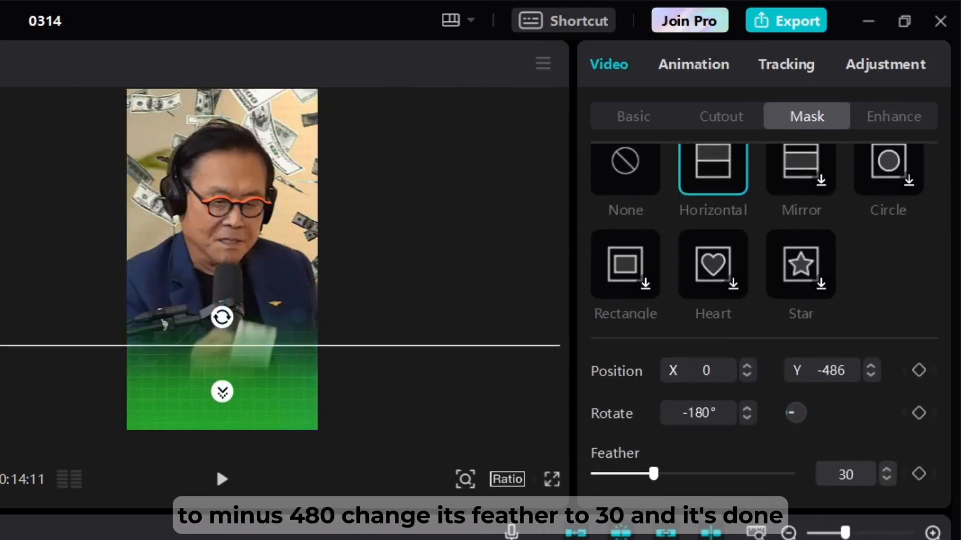
left_click_drag(241, 349, 223, 345)
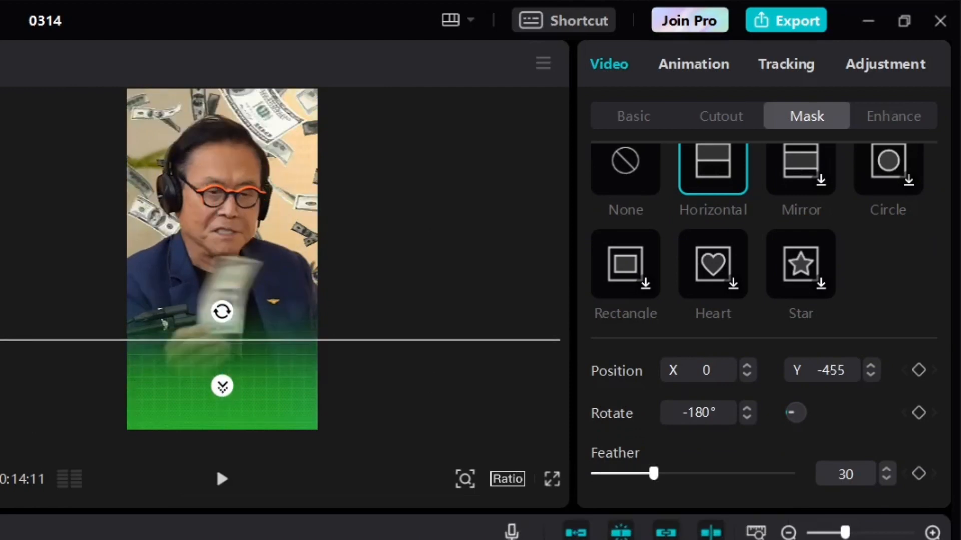
Step: Give the green grid image a 0.2s Slide Up in animation and a 0.3s Slide Down out animation
left_click(682, 70)
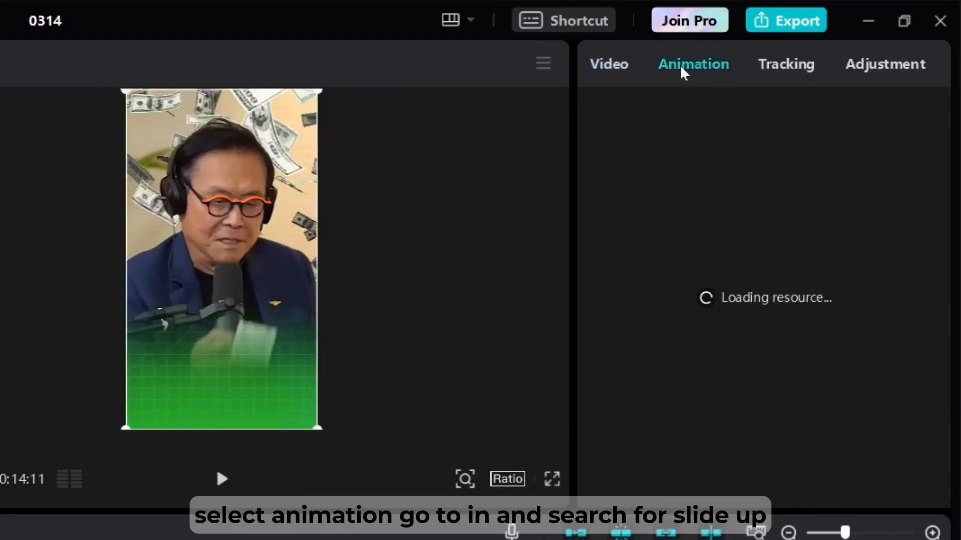
scroll(800, 380, "down", 5)
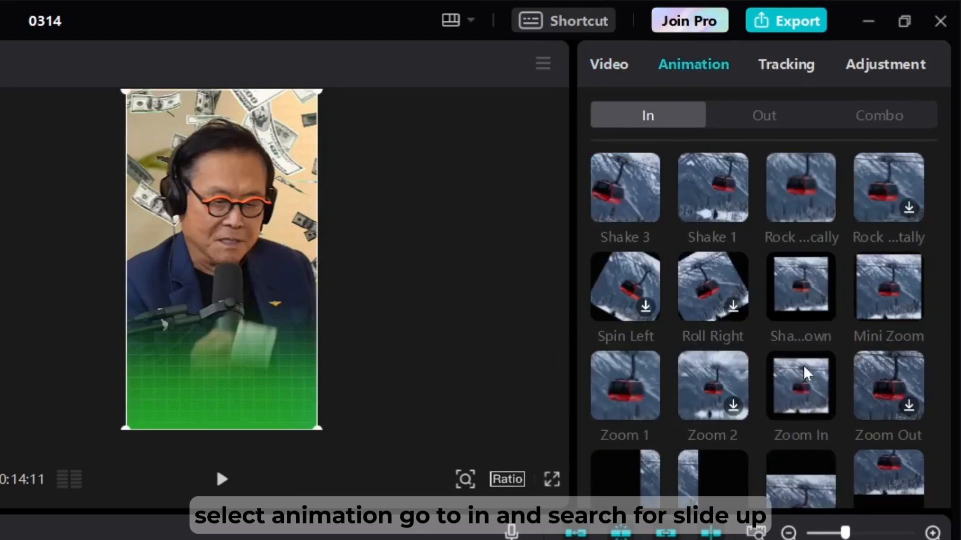
left_click(803, 290)
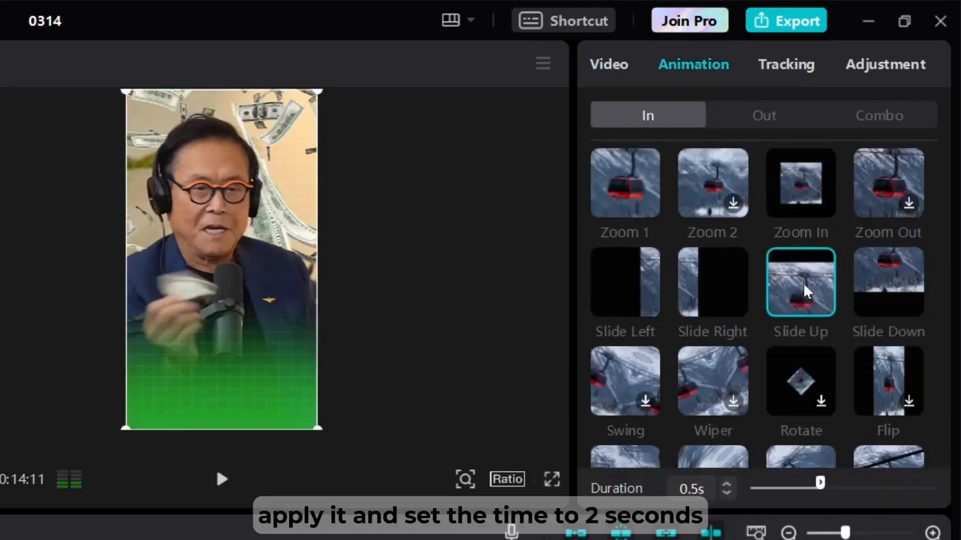
left_click_drag(807, 486, 783, 491)
left_click(779, 118)
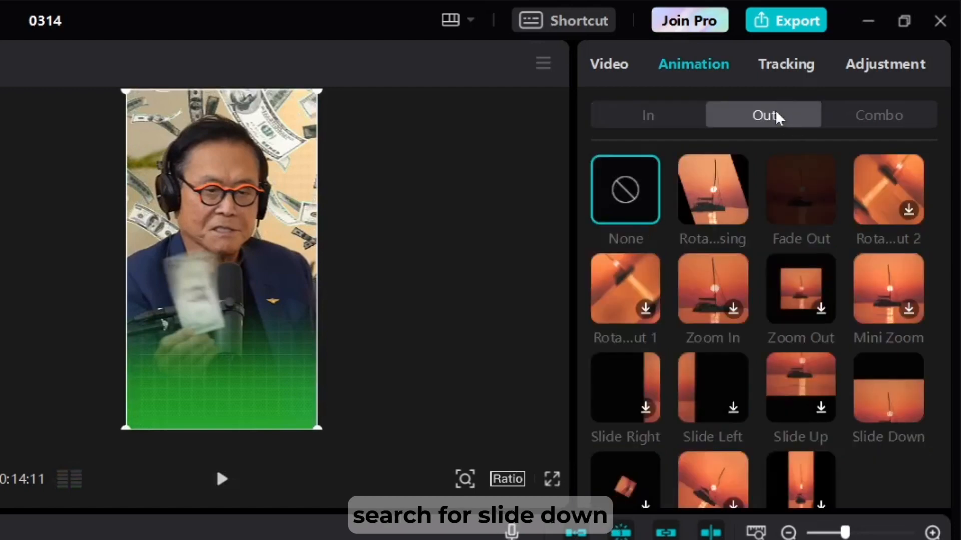
left_click(888, 388)
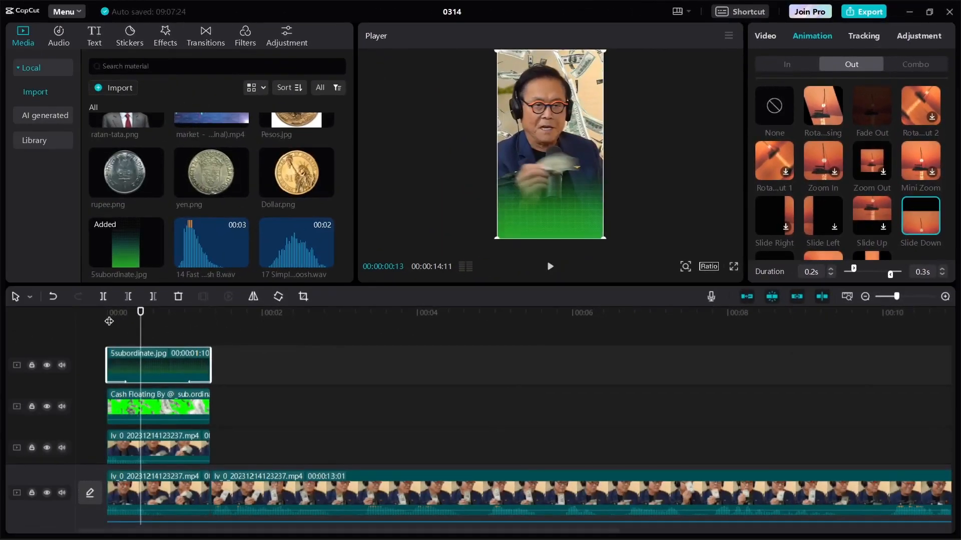
Step: Add fake-news.mp4 on a new layer above the green grid image at the timeline start
scroll(191, 178, "up", 3)
left_click_drag(264, 144, 171, 331)
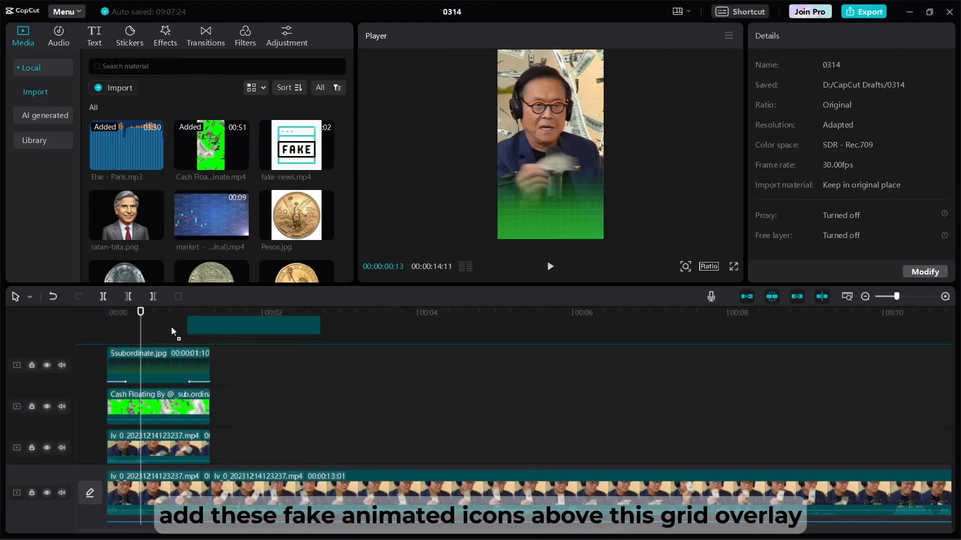
left_click_drag(105, 333, 106, 332)
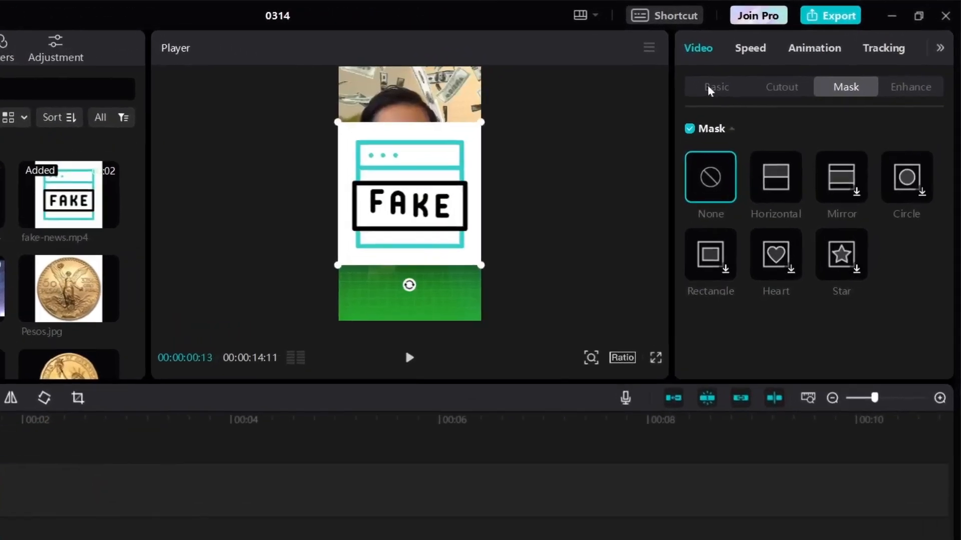
Step: Scale the FAKE icon clip to 30% and place it on the green grid at X 0, Y -1463
left_click(765, 69)
scroll(839, 149, "down", 1)
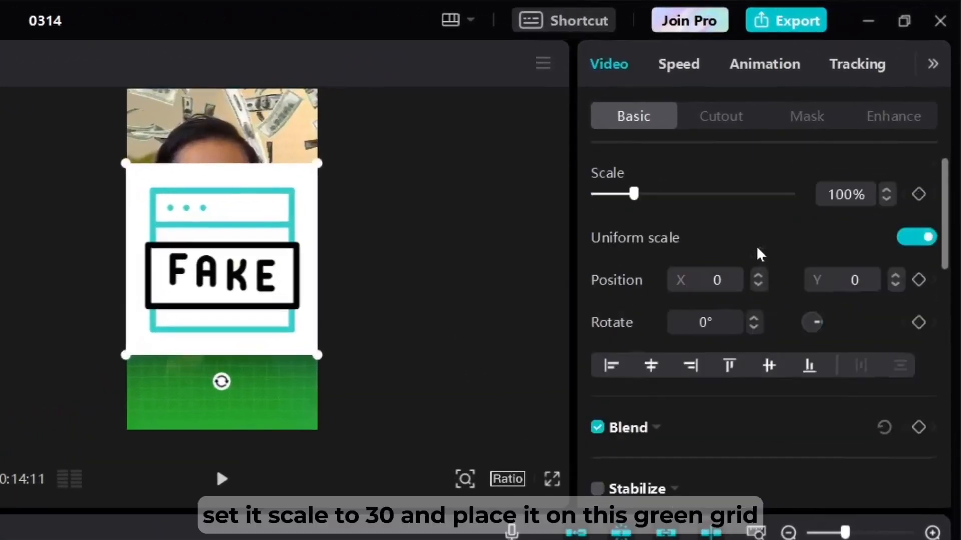
scroll(840, 150, "up", 1)
left_click(893, 138)
type("5")
key("Return")
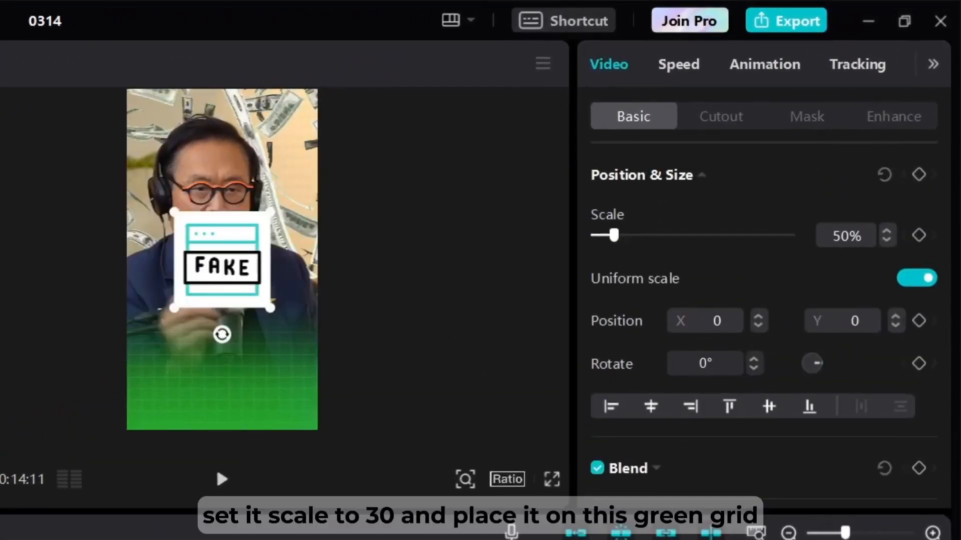
left_click_drag(270, 306, 221, 384)
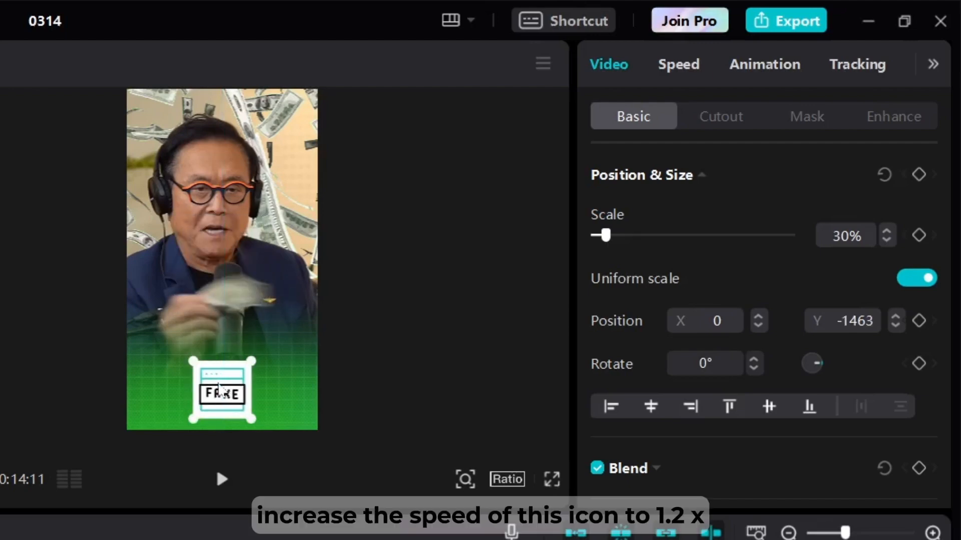
Step: Set the FAKE icon clip's speed to 1.3x
left_click(679, 65)
left_click(927, 202)
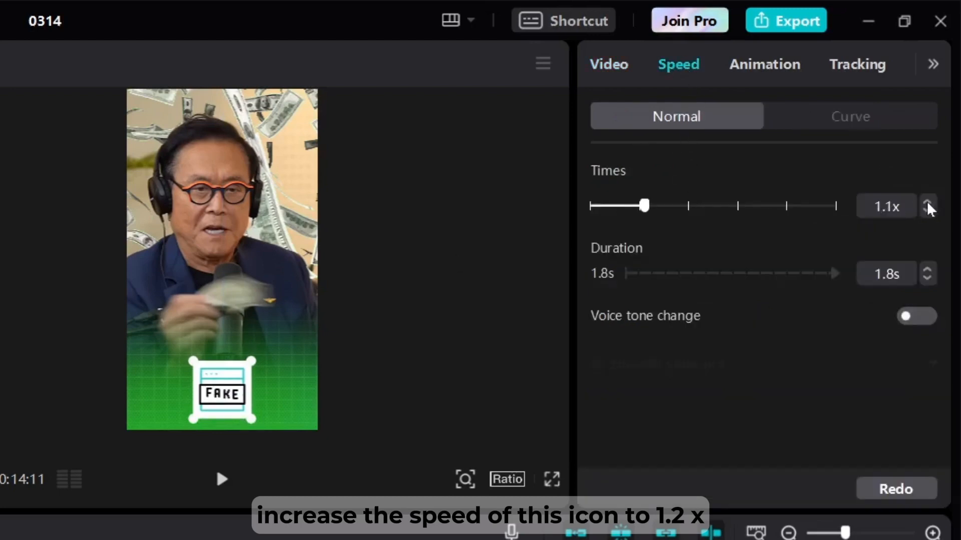
left_click(927, 202)
left_click(927, 203)
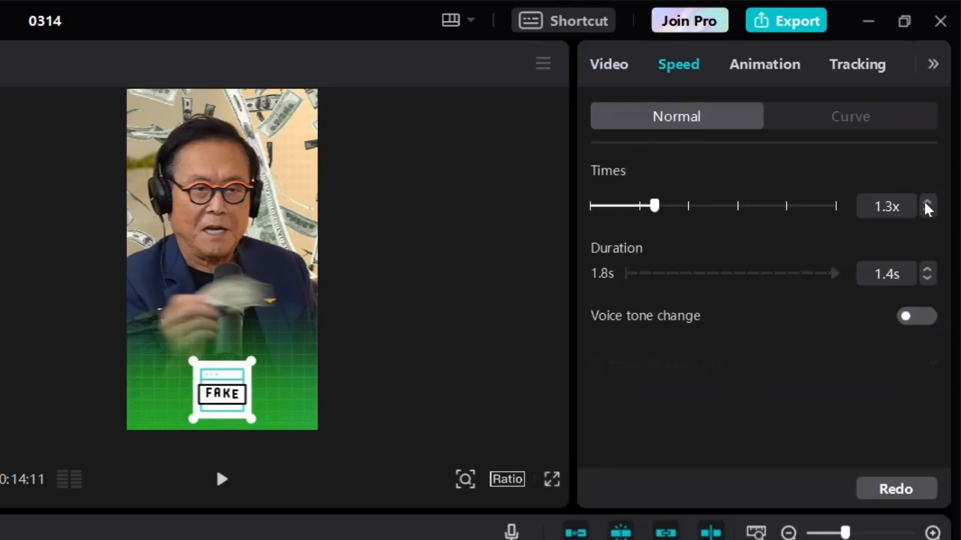
Step: Apply the Zoom 1 combo animation to the FAKE icon clip
left_click(744, 70)
left_click(882, 117)
scroll(751, 300, "down", 2)
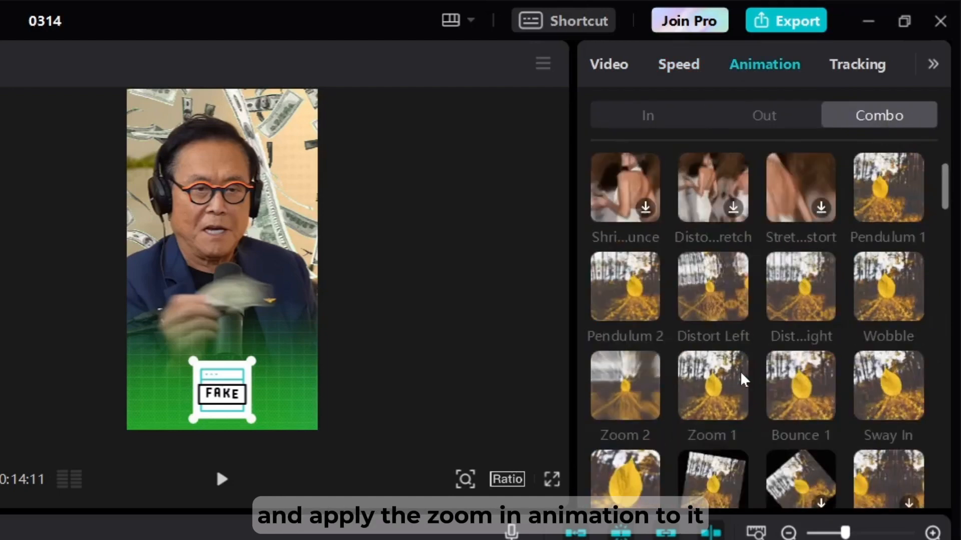
left_click(720, 388)
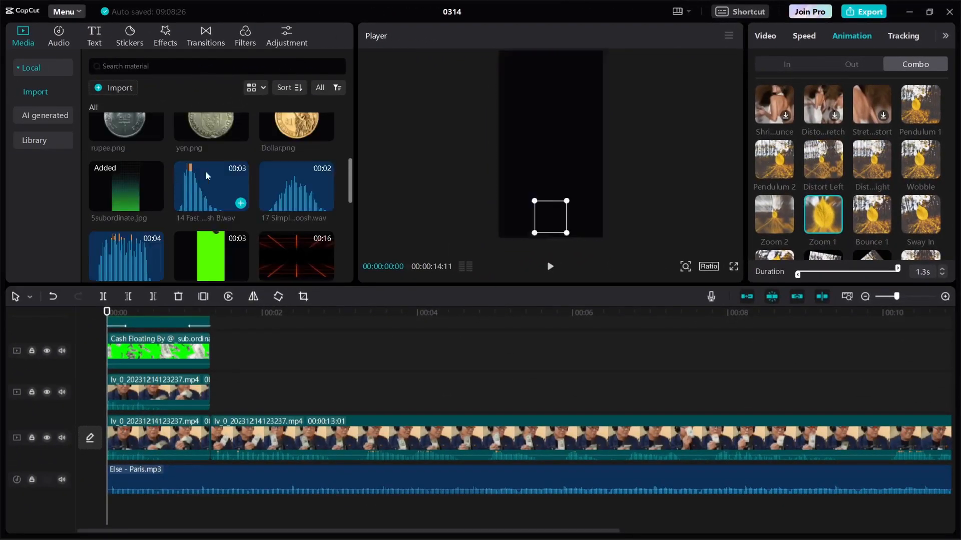
Step: Add 14 Fast Whoosh B.wav below the music at the timeline start, shorten its end to fit the first scene, and play it
left_click_drag(206, 173, 124, 506)
left_click_drag(318, 508, 182, 513)
left_click(109, 314)
key("space")
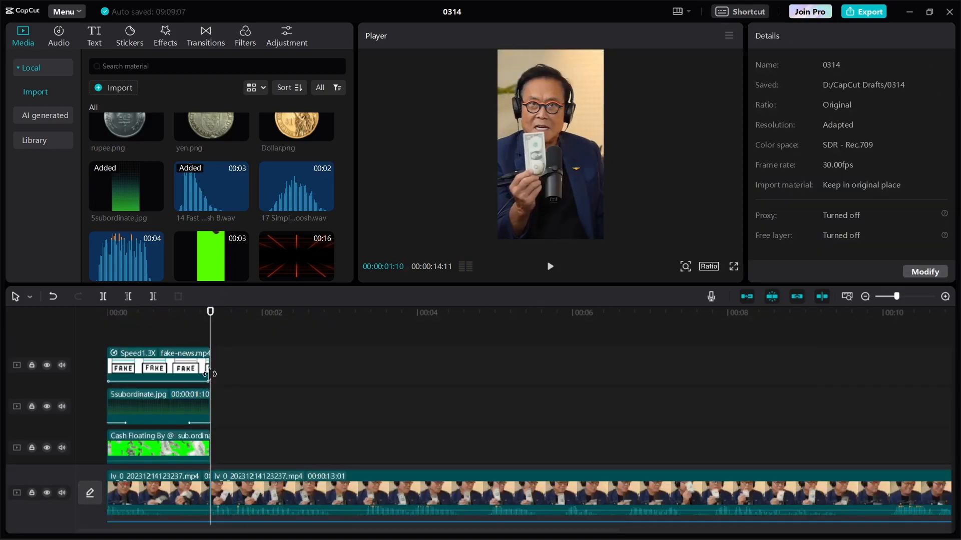
Step: Add the Cool green screen money clip above all layers, starting shortly before the first scene ends, and set its speed to 2.0x
scroll(212, 230, "down", 5)
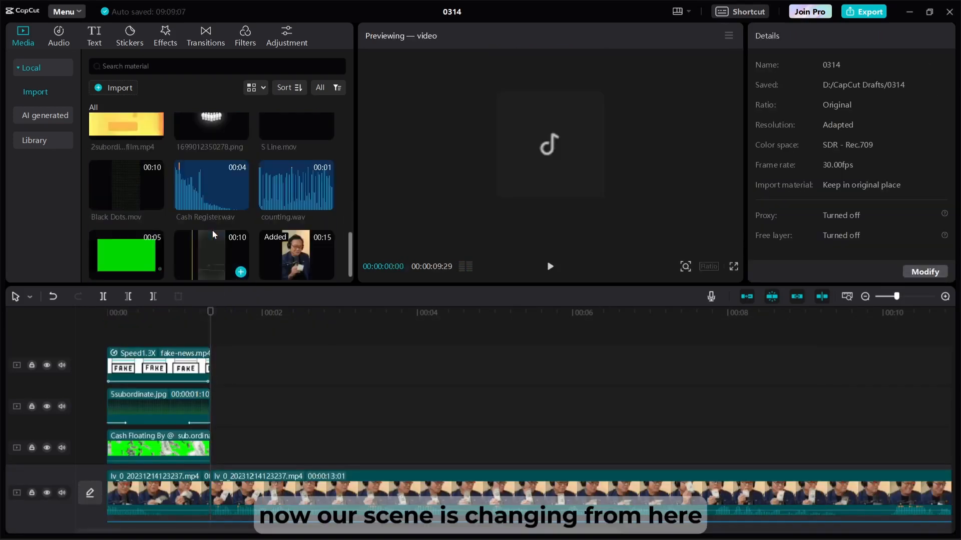
scroll(212, 230, "up", 10)
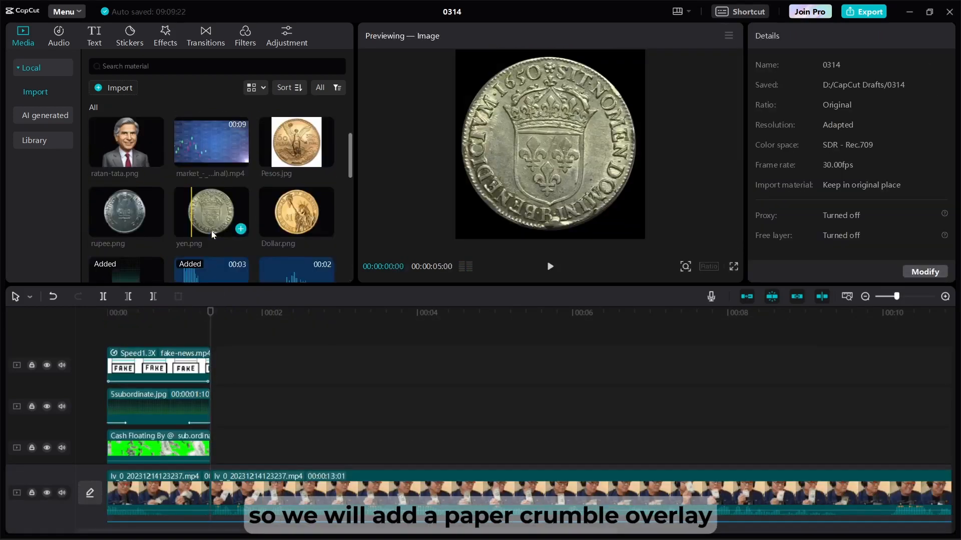
scroll(216, 144, "down", 5)
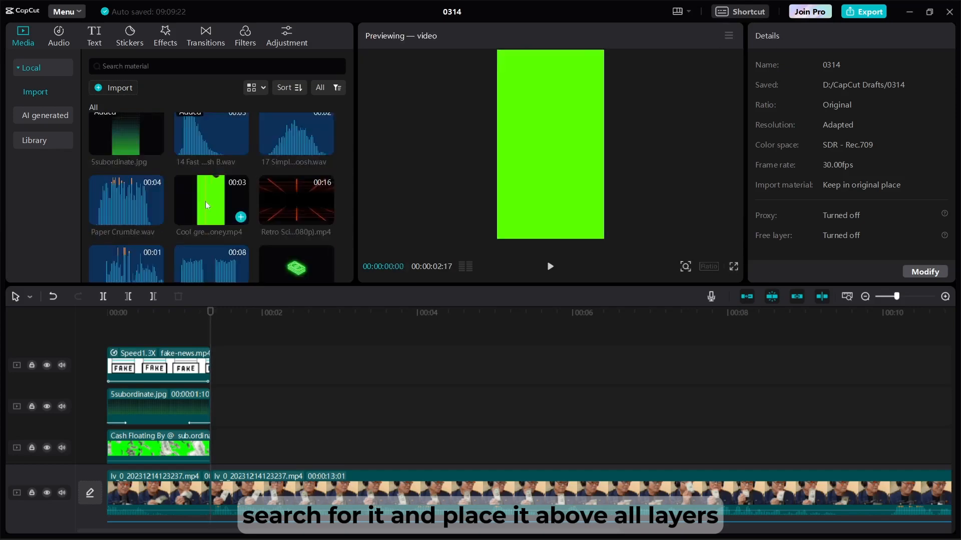
left_click_drag(239, 223, 237, 322)
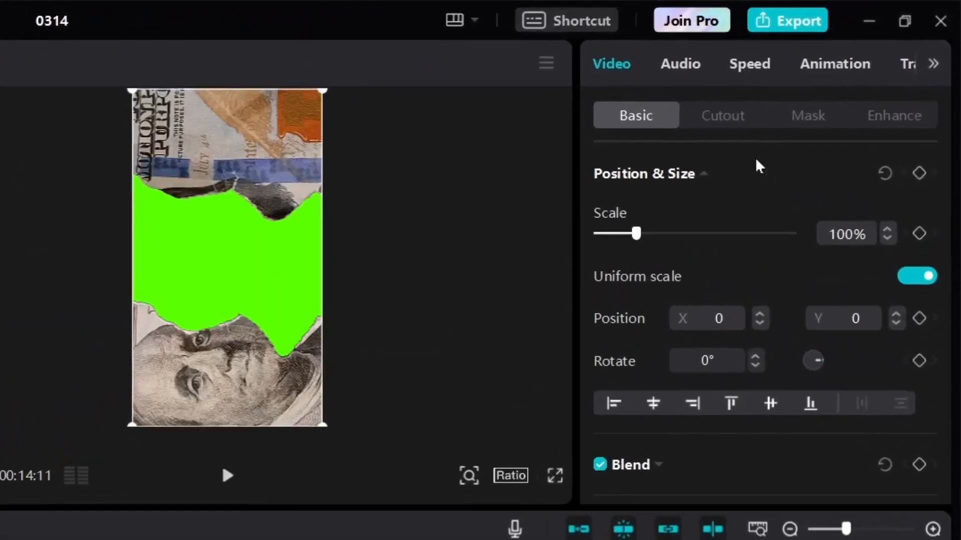
left_click(749, 64)
left_click(688, 206)
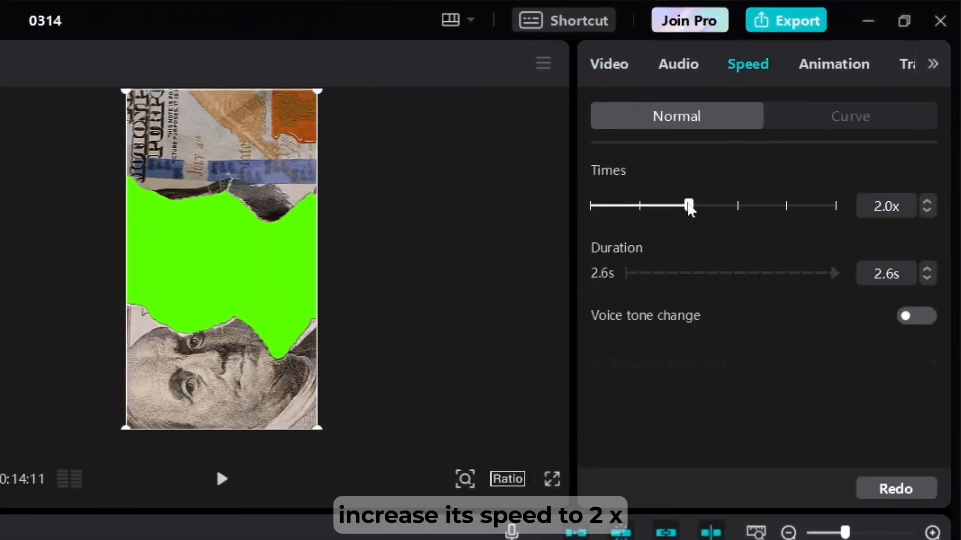
Step: Key out the money overlay's green with Chroma key, setting strength and shadow to 100, and play the result
left_click(609, 64)
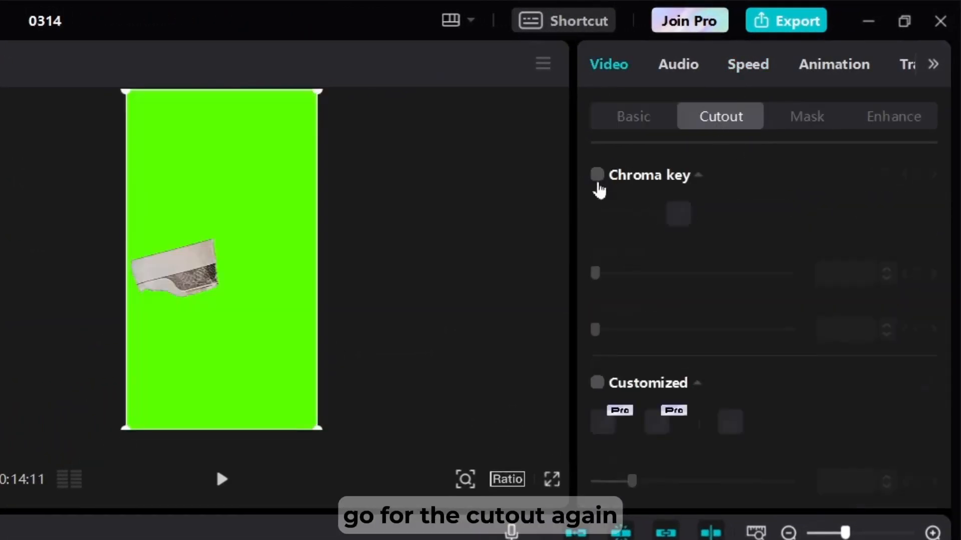
left_click(597, 176)
left_click(680, 215)
left_click(275, 178)
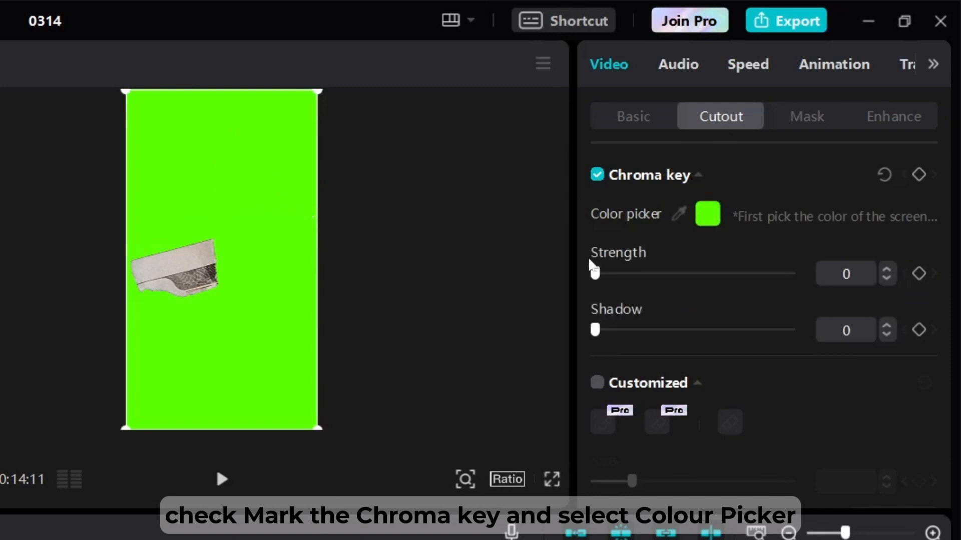
left_click_drag(596, 273, 796, 300)
left_click_drag(595, 331, 795, 330)
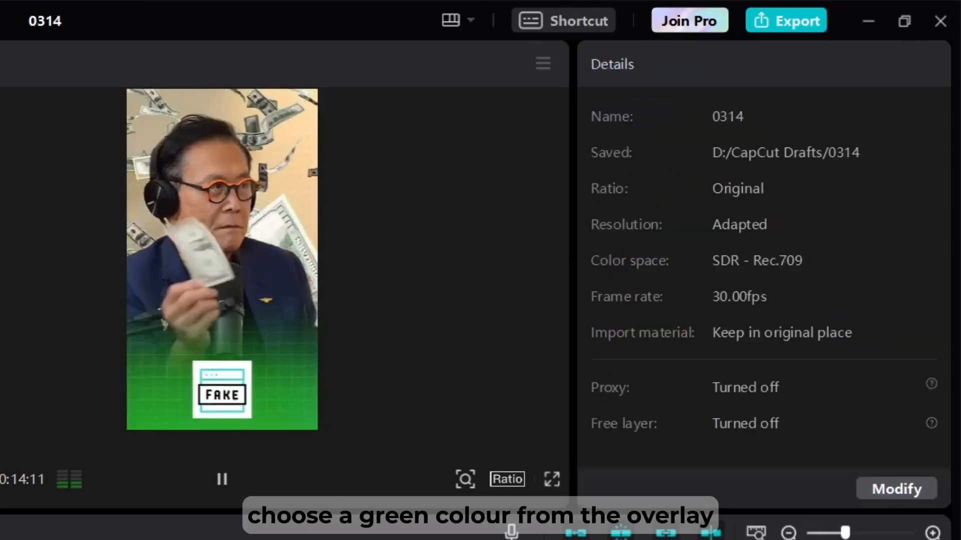
left_click(215, 466)
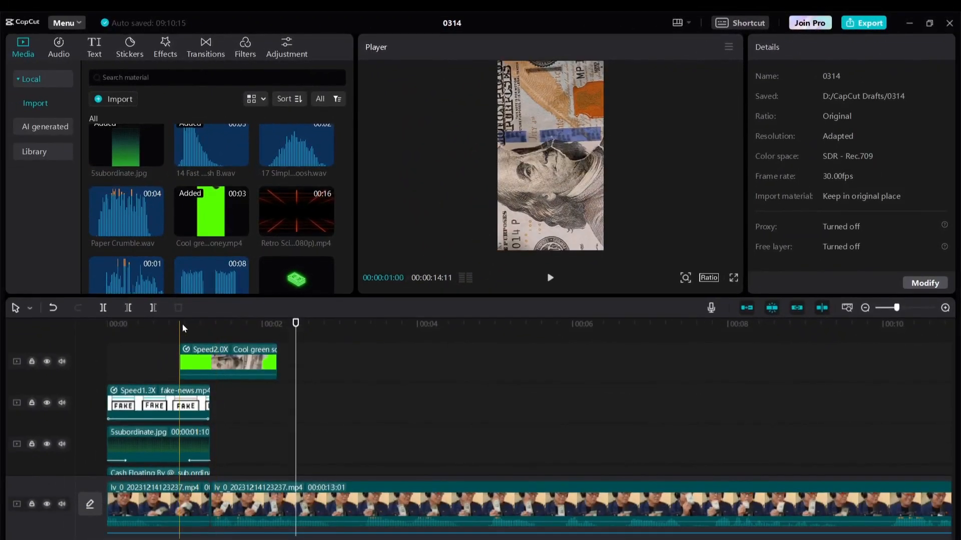
Step: Add Paper Crumble.wav below the whoosh sound at the money overlay's start and trim it to a short burst
left_click(180, 325)
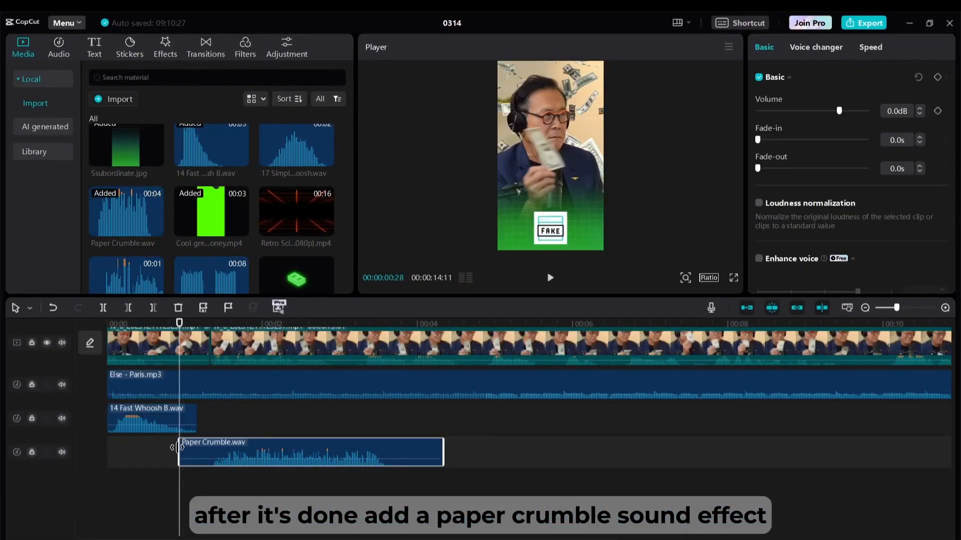
mouse_move(243, 454)
left_mouse_down()
mouse_move(274, 454)
mouse_move(243, 454)
left_mouse_up()
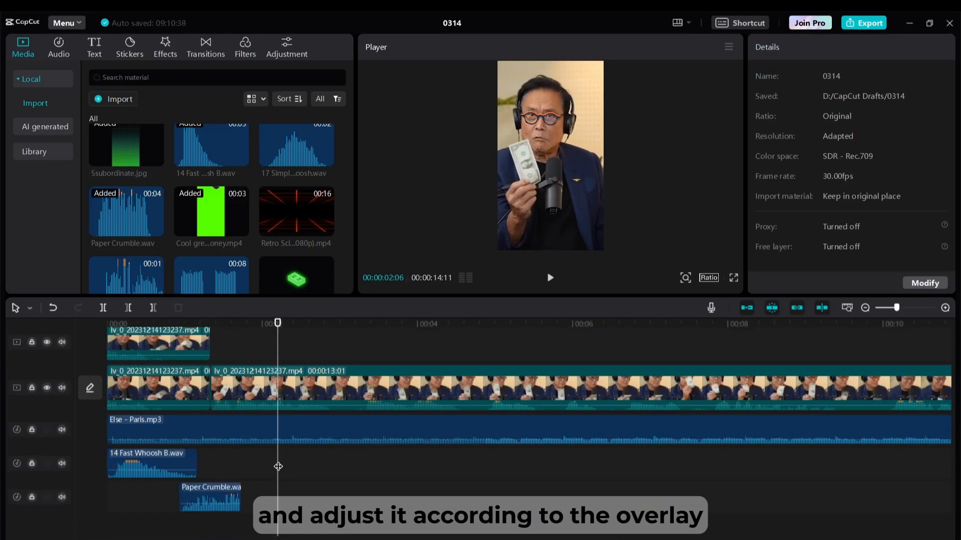
scroll(278, 466, "up", 5)
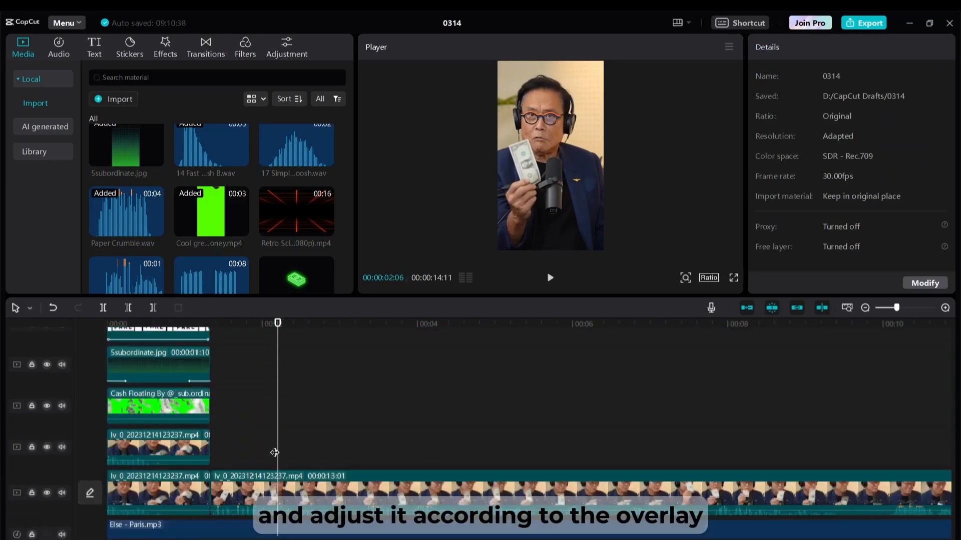
Step: Play the money overlay transition and raise the overlay's speed to 2.3x
left_click(192, 337)
left_click(232, 377)
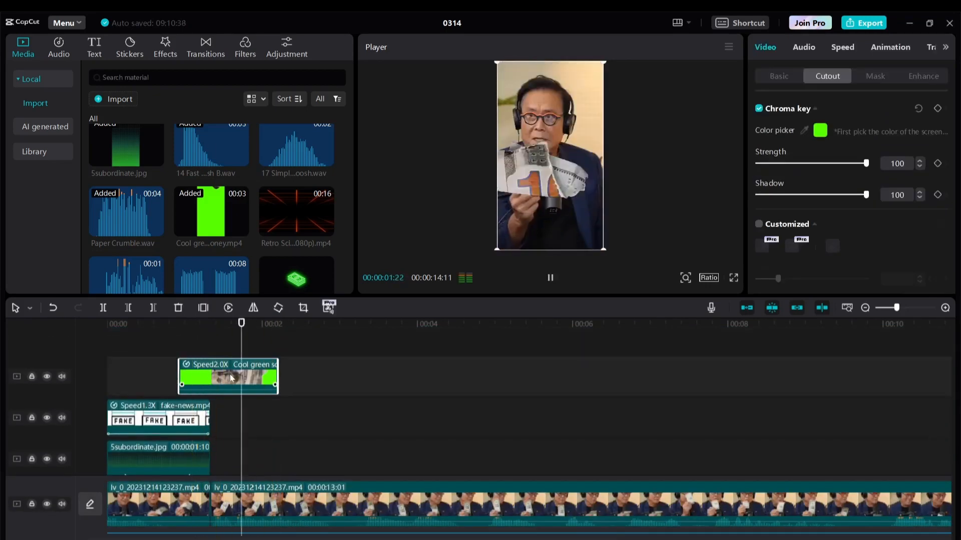
key("space")
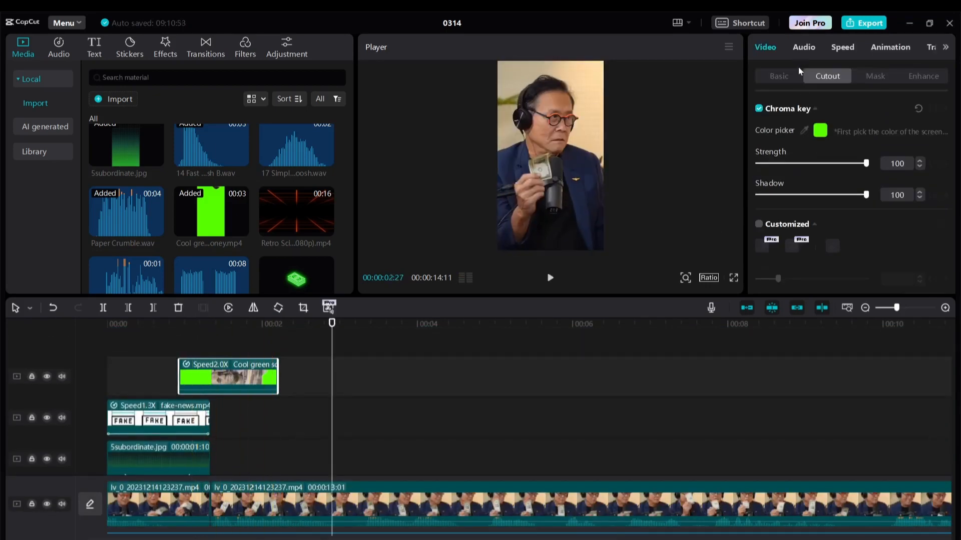
left_click(789, 77)
left_click(841, 47)
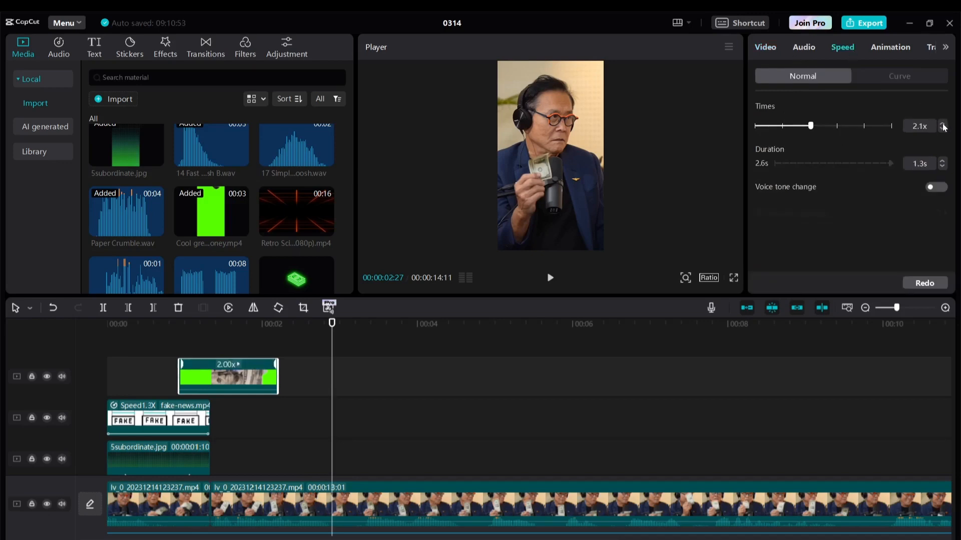
left_click(266, 344)
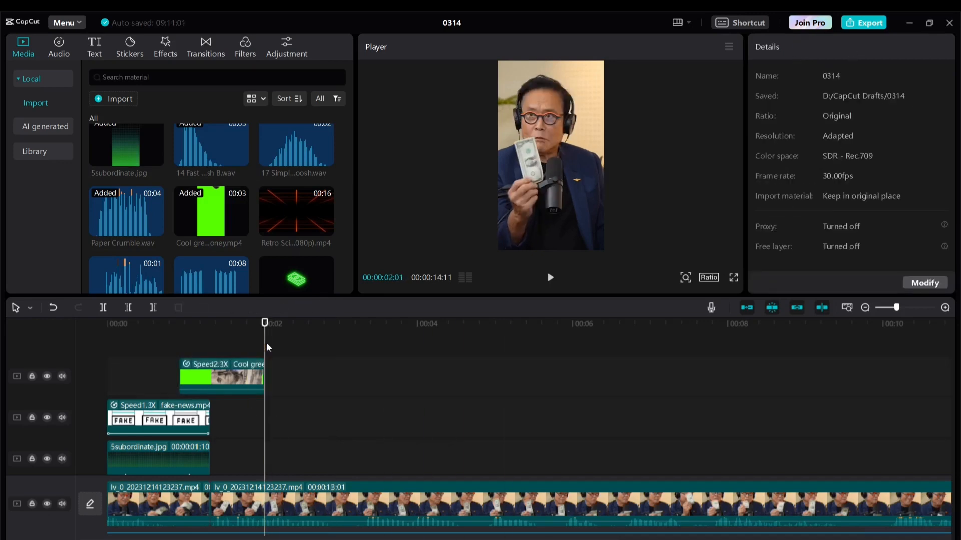
Step: Extend the Paper Crumble sound so it ends together with the money overlay at 00:00:02:01
scroll(283, 465, "down", 4)
left_click(234, 511)
scroll(261, 506, "up", 4)
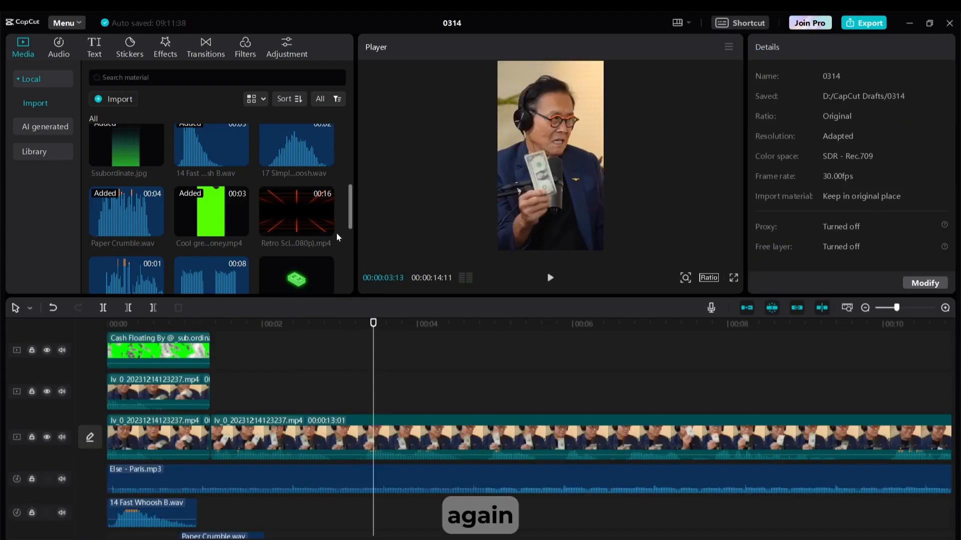
Step: Add the Retro Sci Fi 3D Grid Background clip above the main video at 00:00:03:13 and cut it to 00:00:03:05 long
left_click_drag(298, 211, 376, 390)
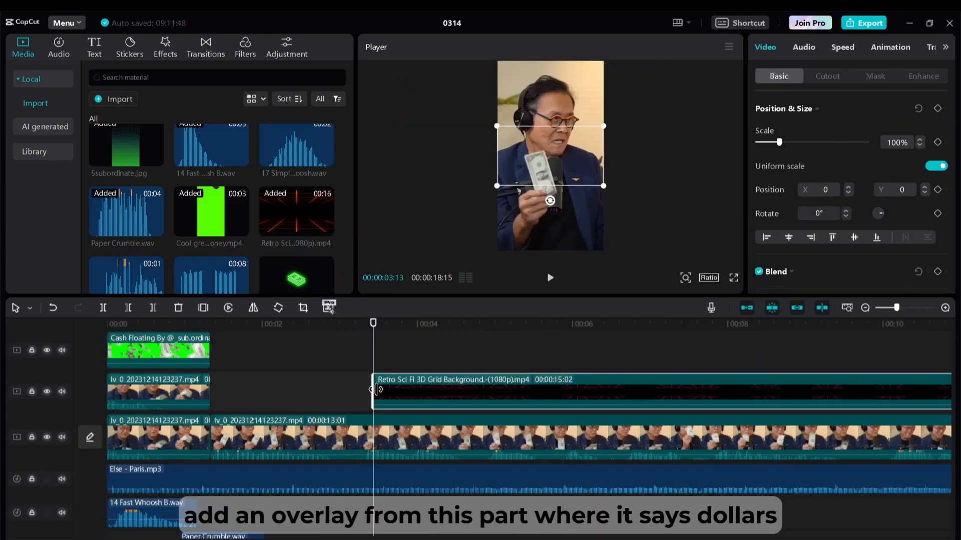
key("space")
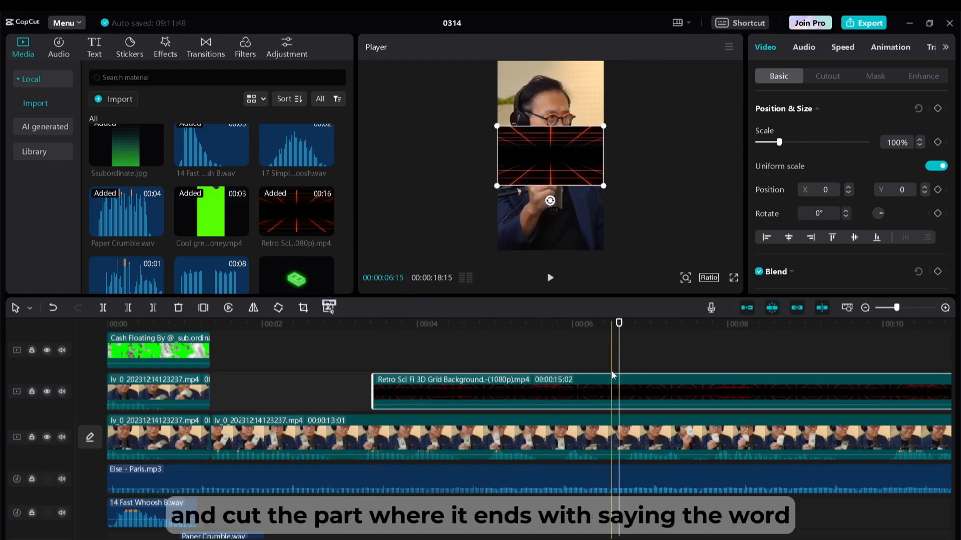
key("ctrl+b")
key("Delete")
left_click(576, 393)
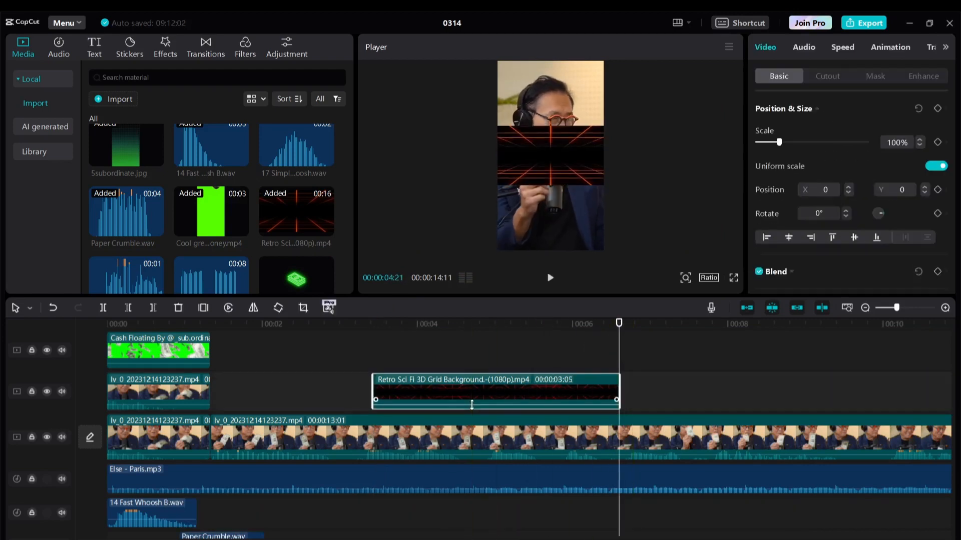
Step: Scale the retro grid overlay to 317% so that it fills the whole vertical canvas
left_click(472, 357)
left_click(462, 389)
left_click_drag(605, 186, 719, 249)
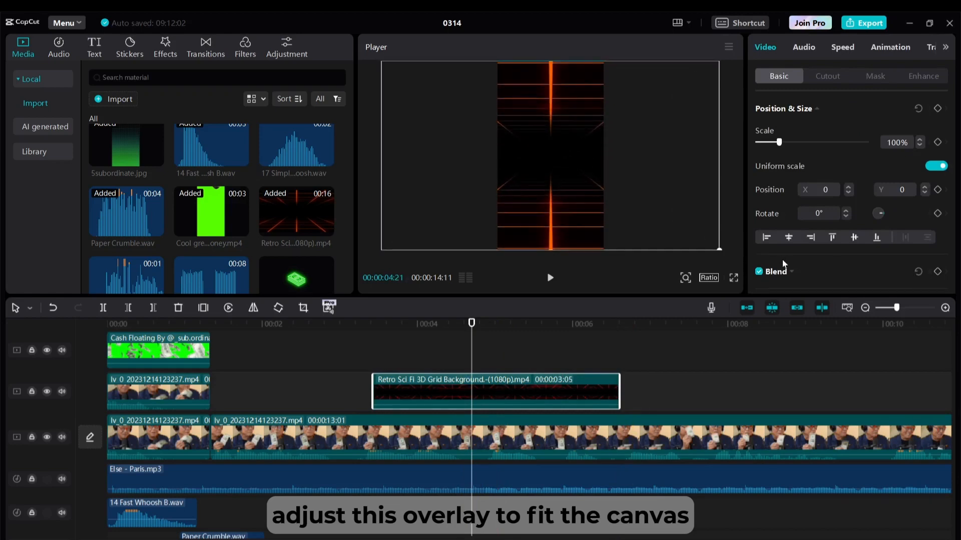
left_click(374, 340)
left_click(386, 393)
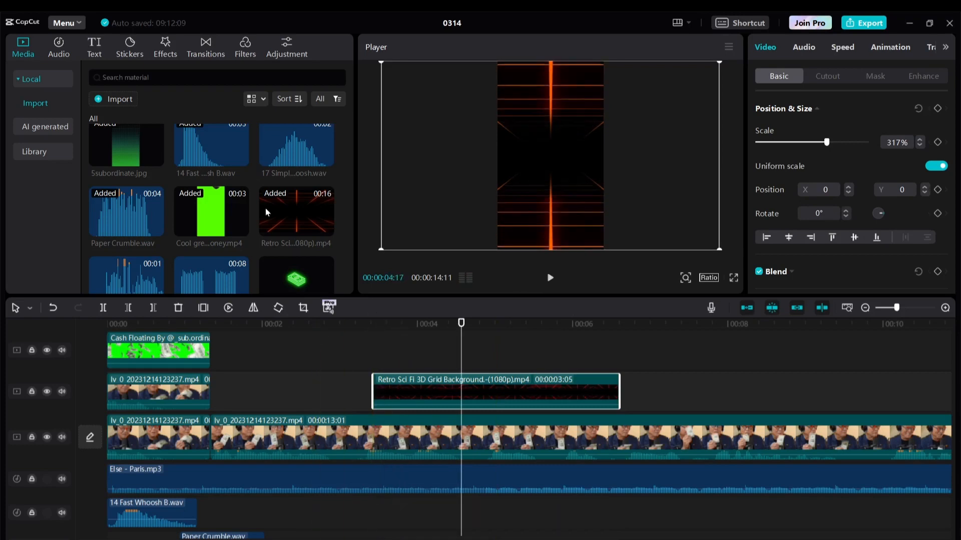
Step: Add Dollar.png above the grid clip, trim it to run from about 00:00:03:17 to 00:00:04:01, and play it back
scroll(298, 201, "up", 3)
left_click(297, 189)
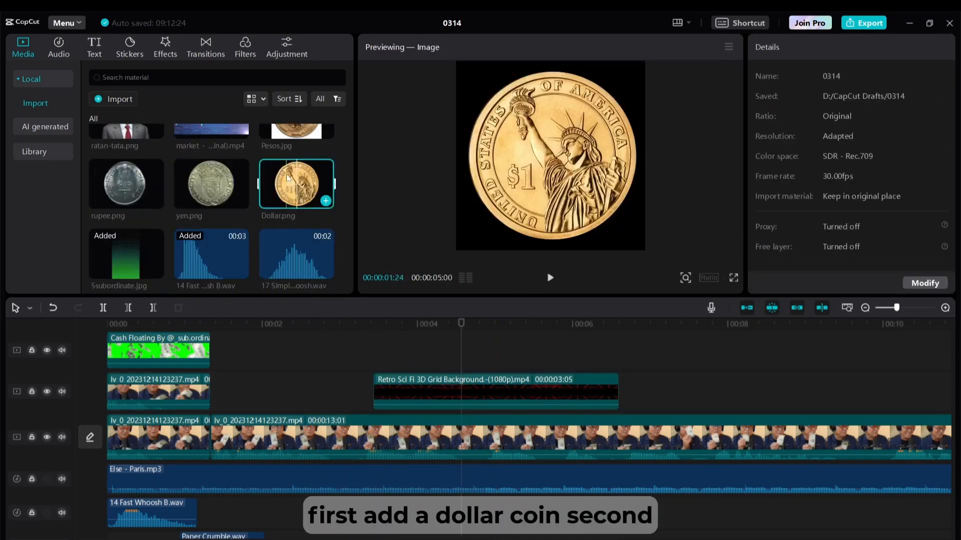
left_click_drag(297, 189, 375, 345)
left_click(374, 324)
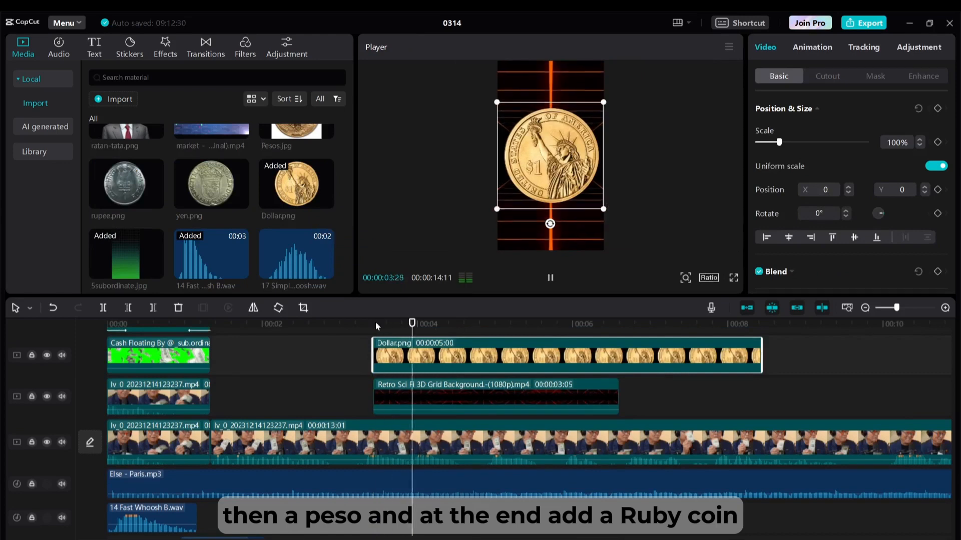
left_click_drag(763, 358, 417, 380)
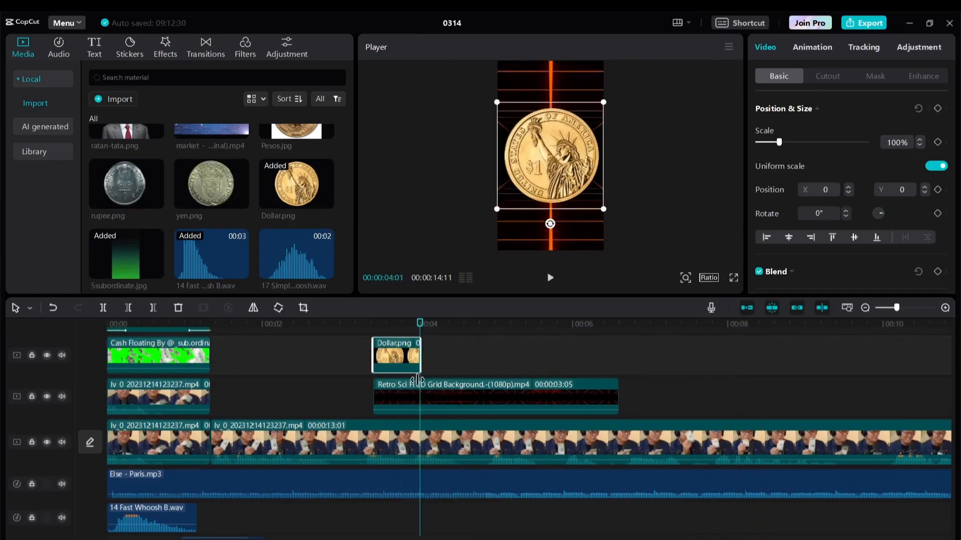
left_click_drag(375, 349, 383, 350)
left_click(372, 324)
key("space")
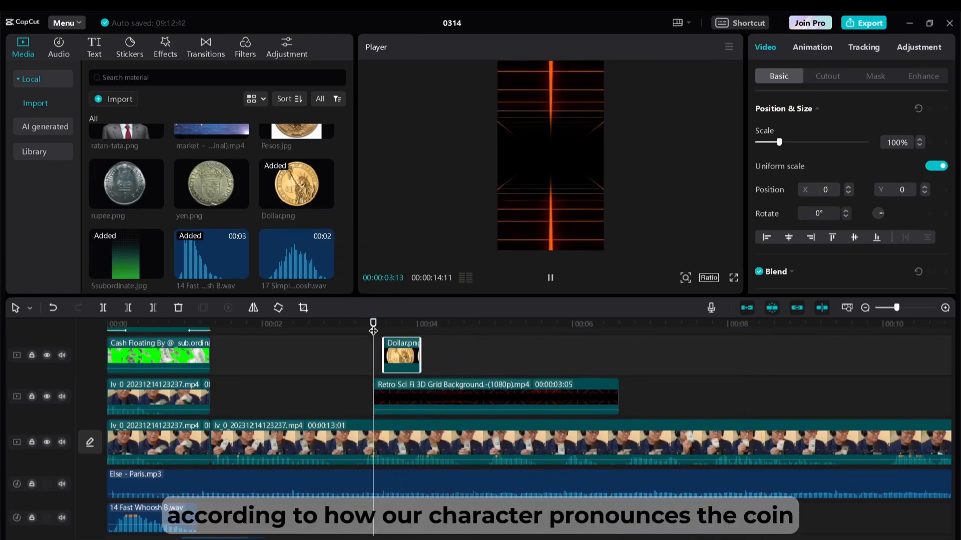
Step: Add yen.png, Pesos.jpg and rupee.png in sequence after the dollar coin, trimming each to a short clip above the grid background
left_click(214, 213)
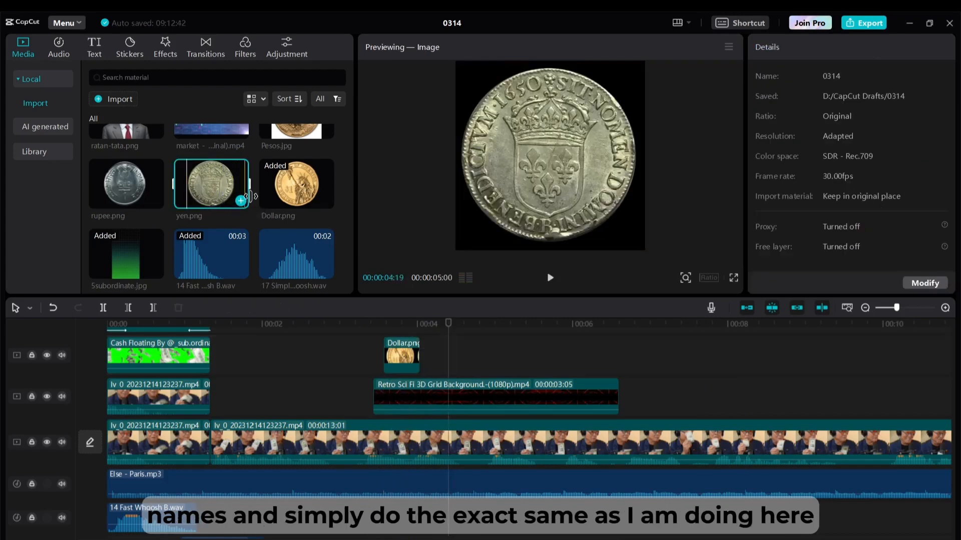
left_click_drag(215, 205, 435, 357)
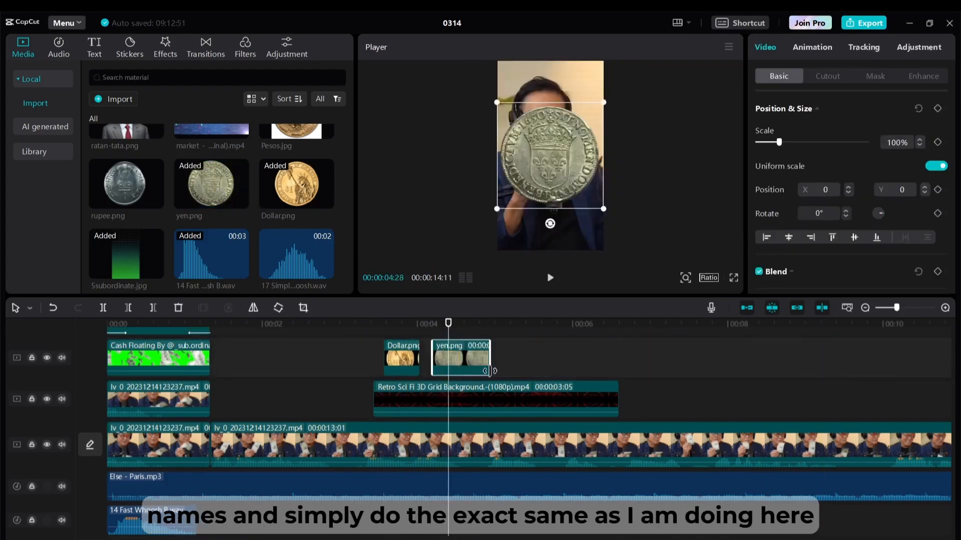
left_click(296, 133)
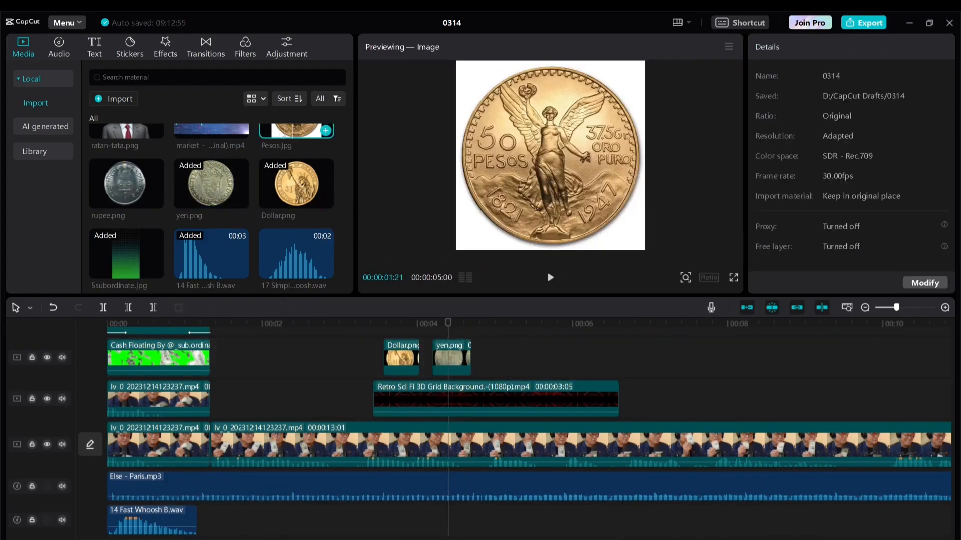
left_click_drag(296, 133, 489, 353)
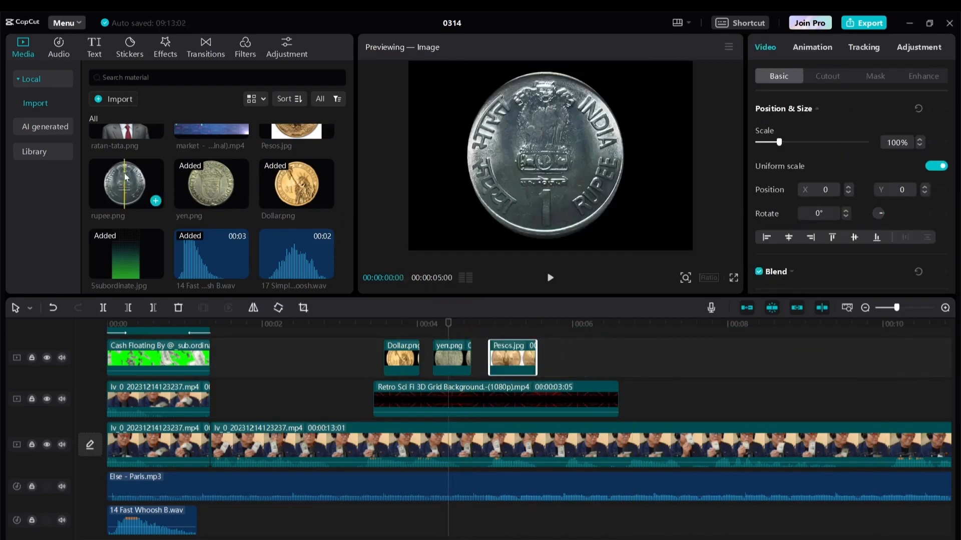
left_click_drag(125, 185, 561, 366)
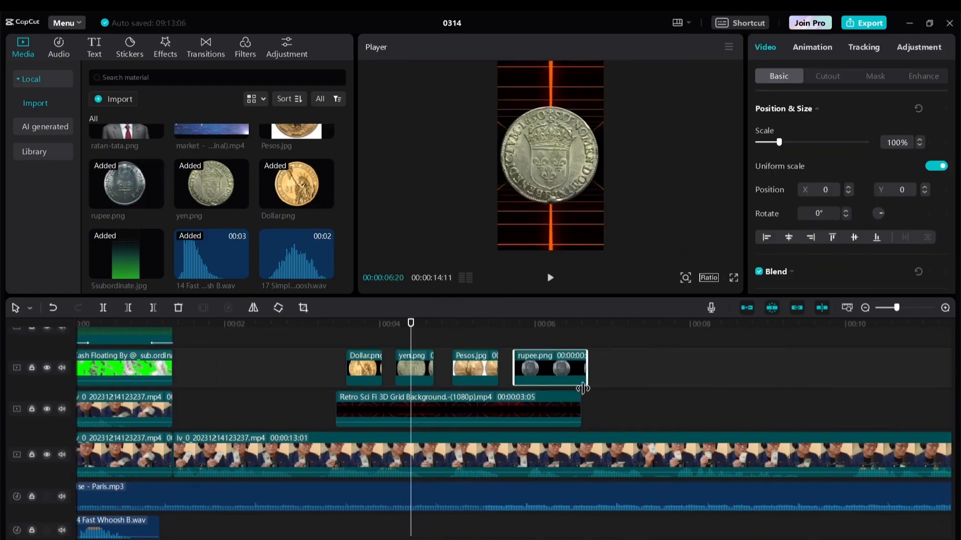
Step: Play the coin section and retime yen.png to the speech, starting it at 00:00:04:04 and slightly shortening its end
scroll(419, 337, "right", 1)
left_click(335, 324)
left_click(390, 324)
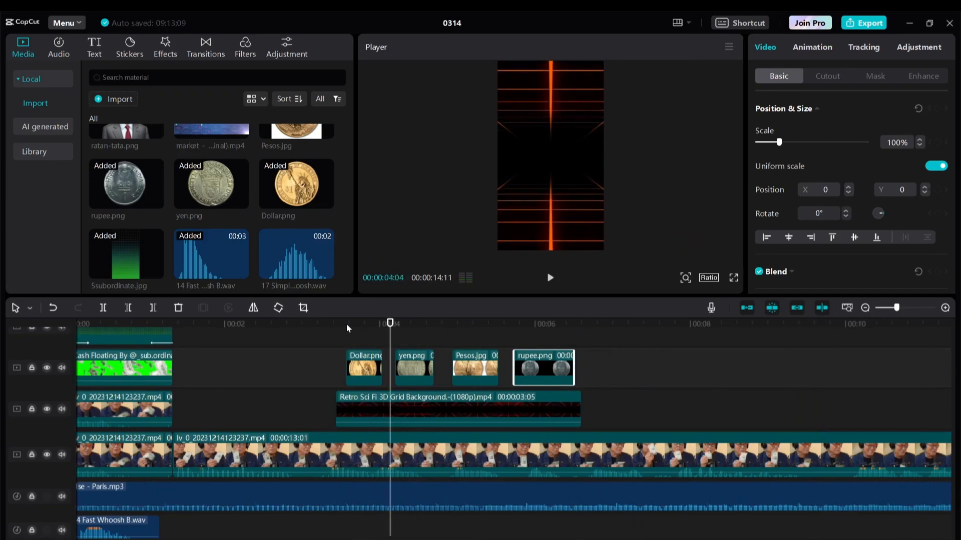
left_click(398, 360)
key("space")
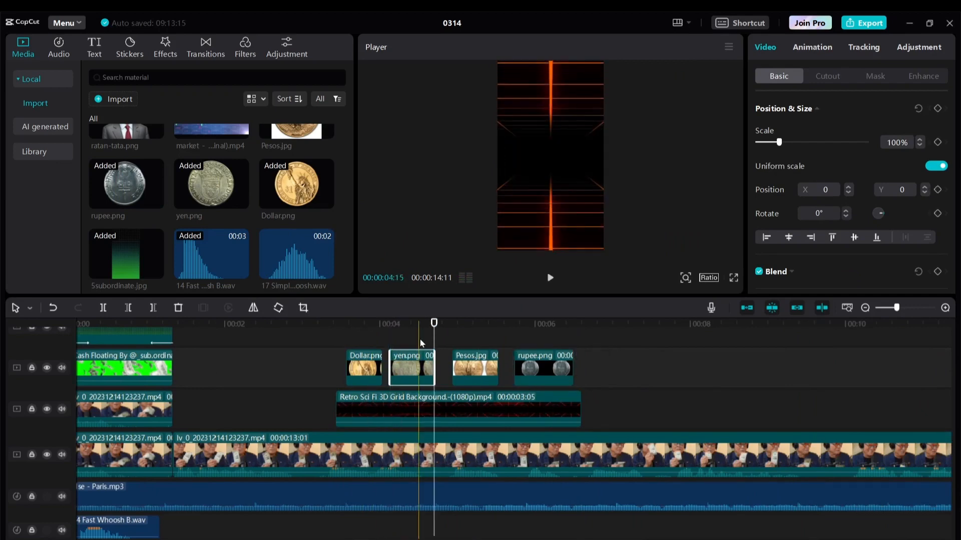
key("space")
left_click_drag(432, 354, 428, 364)
key("space")
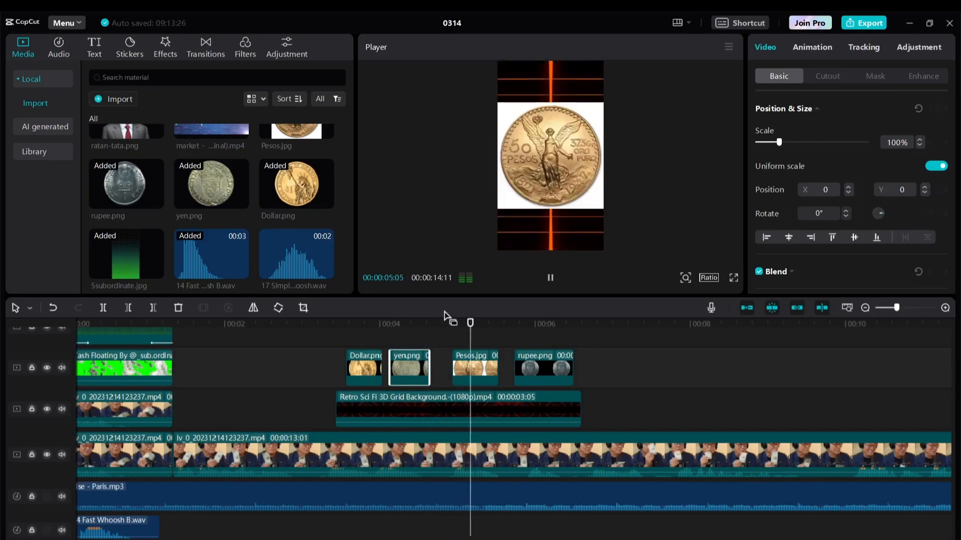
key("space")
left_click(501, 373)
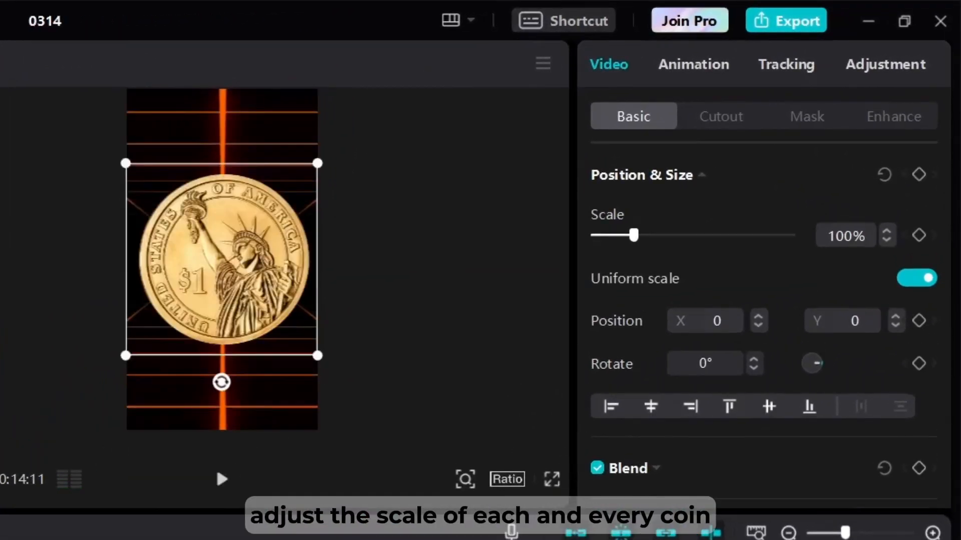
Step: Set the scale of the dollar, yen and peso coins to 50% and the rupee coin to 70%
type("5")
key("Return")
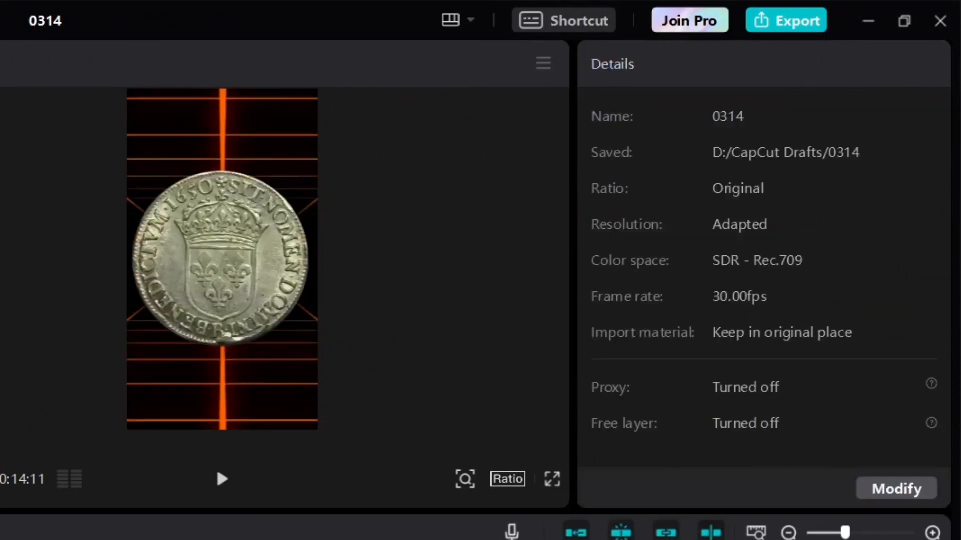
type("50")
key("Return")
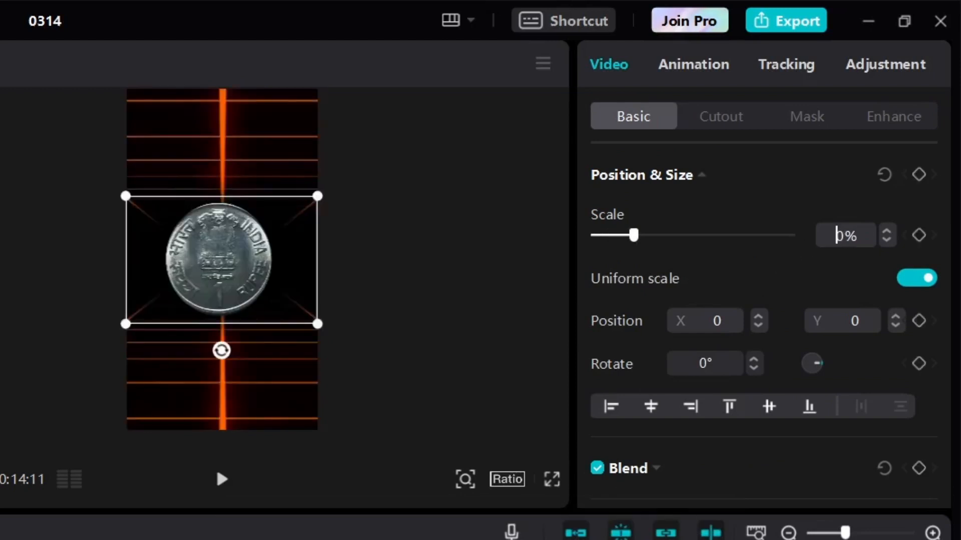
type("5")
key("Return")
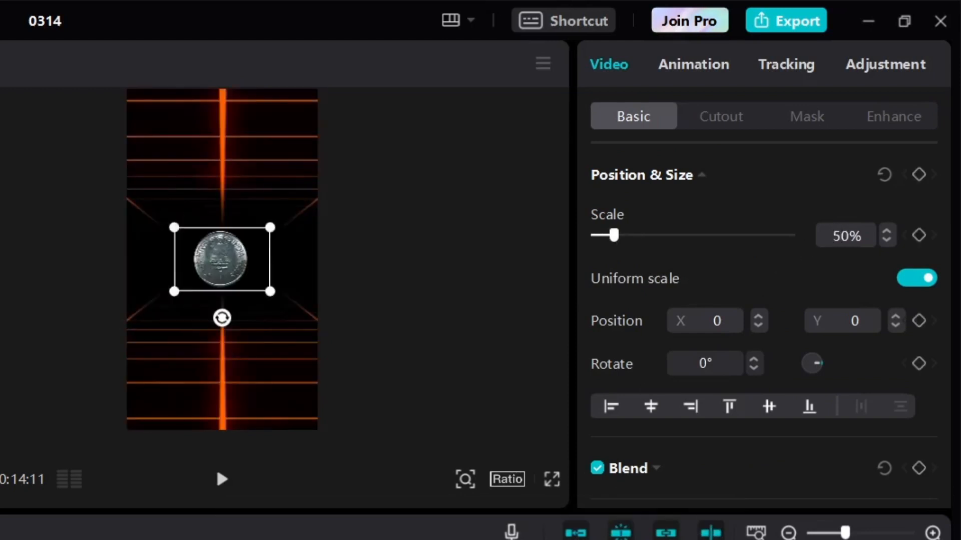
type("7")
key("Return")
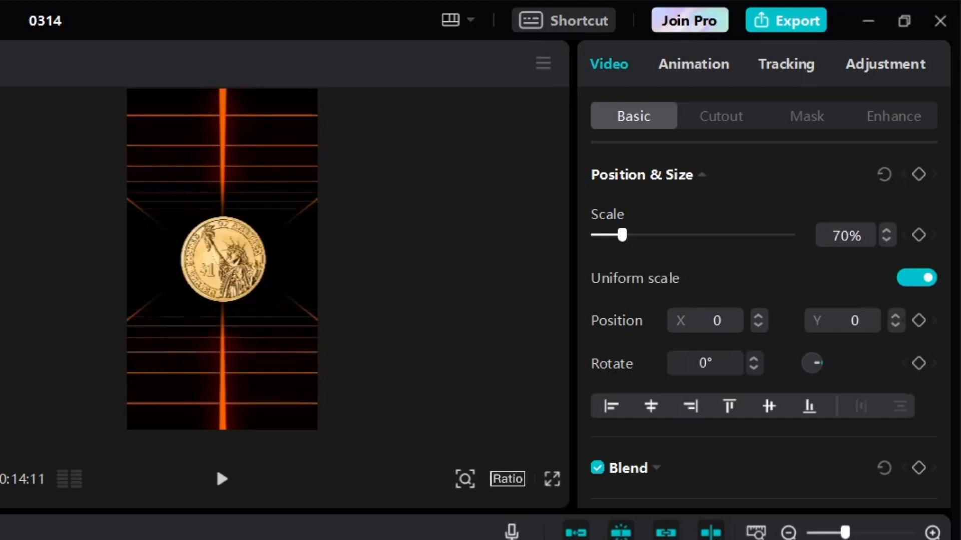
Step: Apply the Zoom 1 entrance animation to the dollar coin with a duration of 0.2 s
left_click(215, 467)
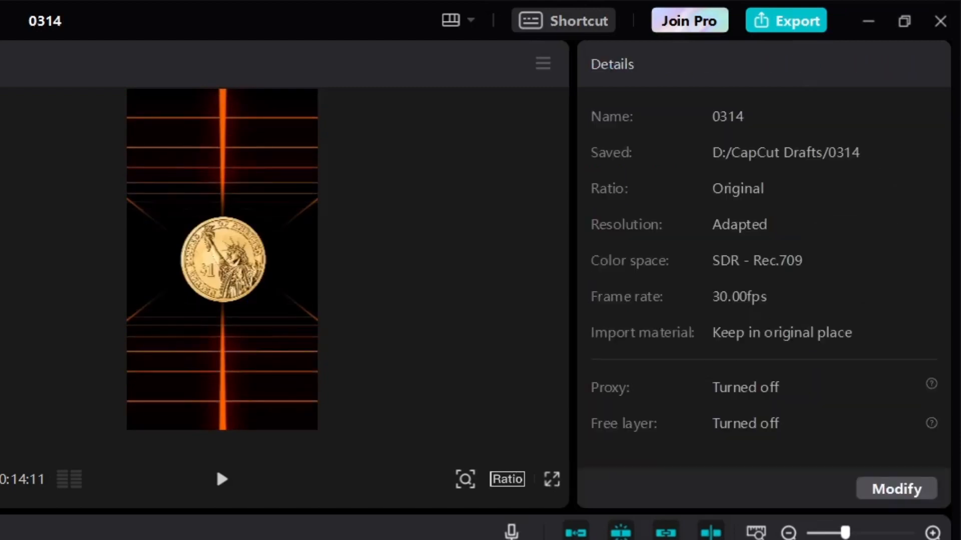
left_click(223, 260)
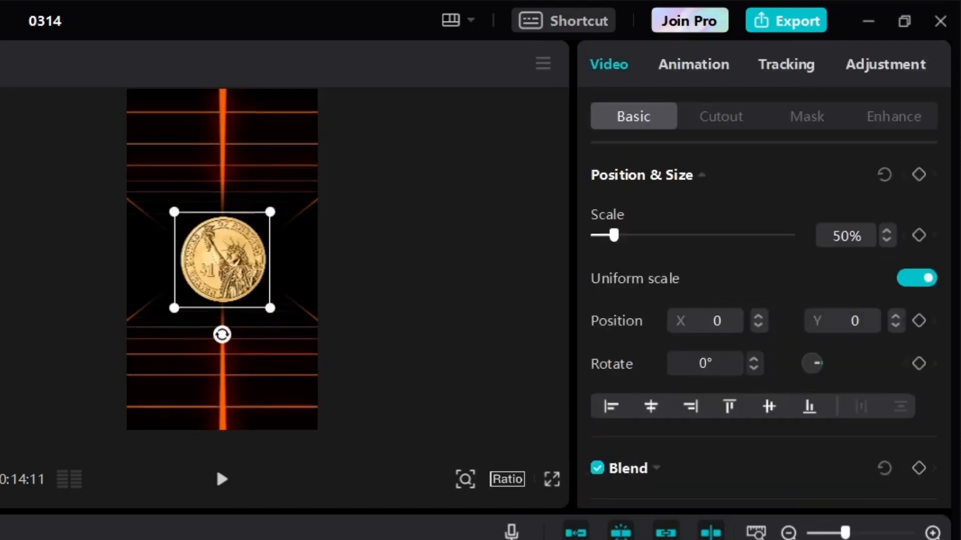
left_click(701, 68)
left_click(650, 117)
left_click(638, 184)
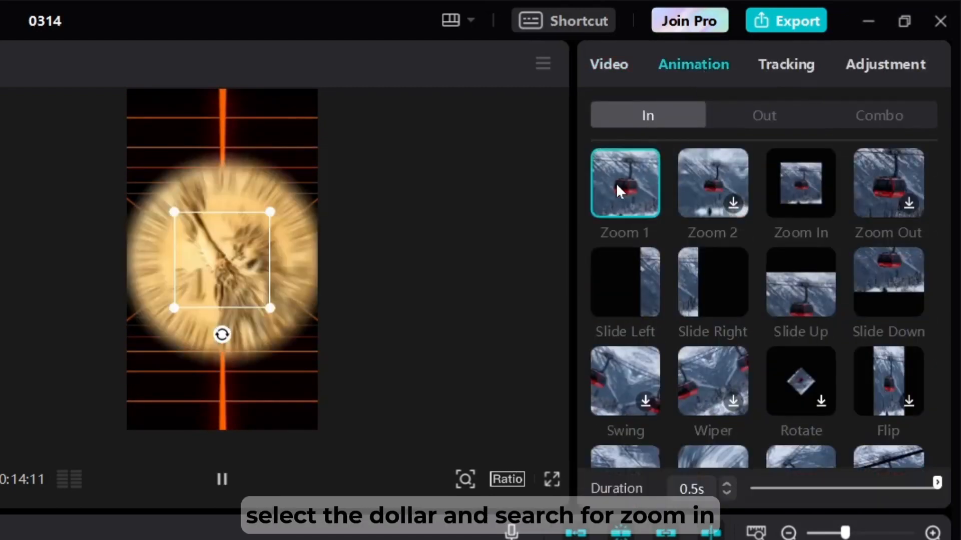
left_click_drag(863, 493, 839, 487)
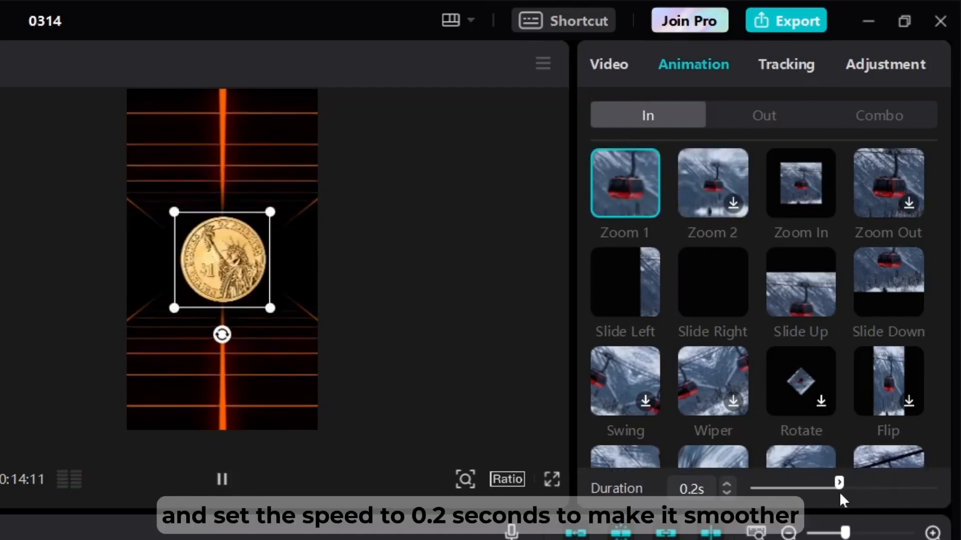
Step: Give the yen coin the Zoom 1 entrance animation and set its duration to 0.2 s
left_click(215, 467)
left_click(221, 259)
left_click(693, 64)
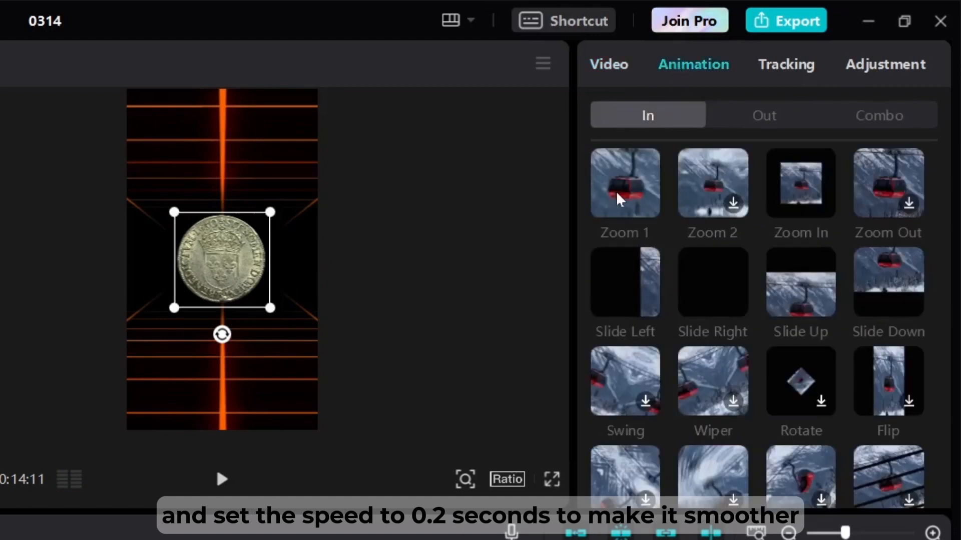
left_click(625, 182)
left_click(838, 488)
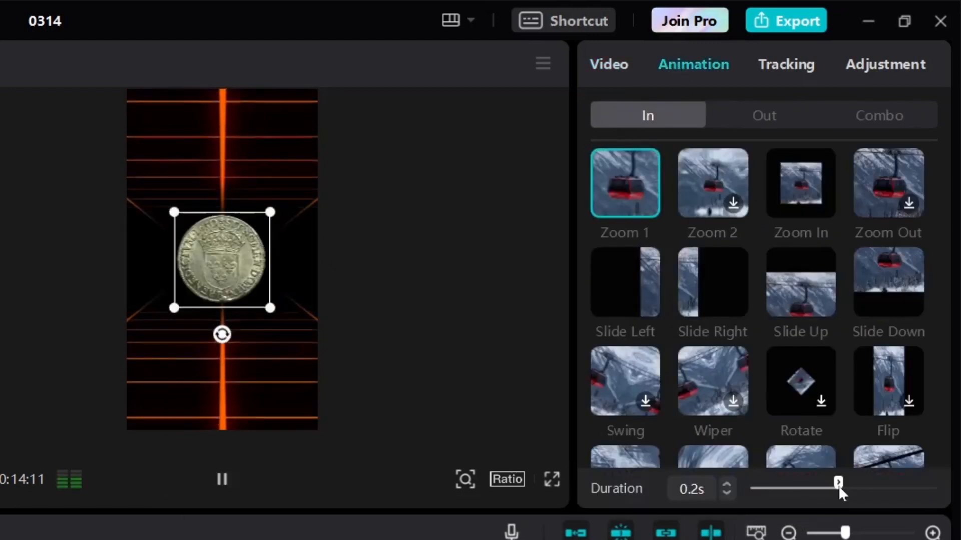
Step: Apply the Zoom 1 entrance animation to the peso and rupee coins with a 0.2 s duration each
left_click(603, 188)
left_click(799, 485)
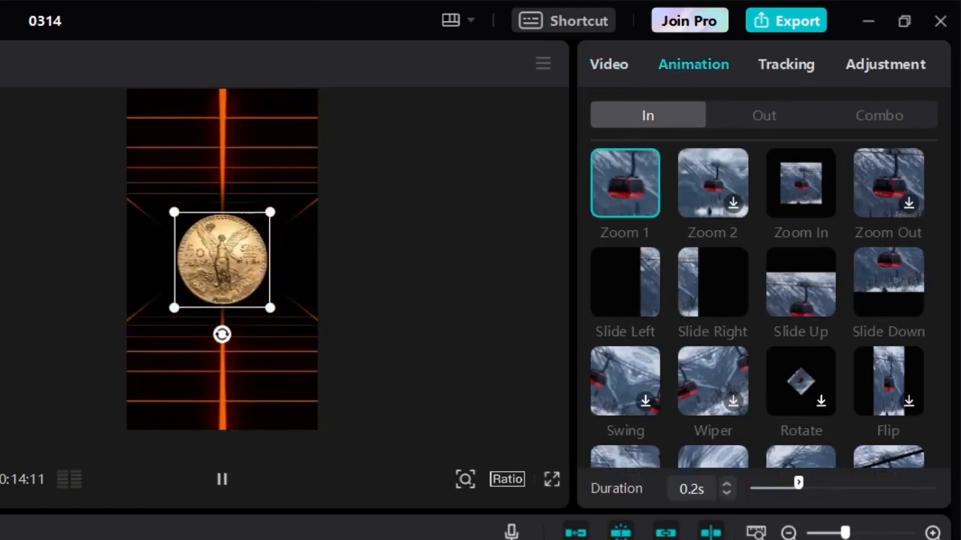
left_click(650, 205)
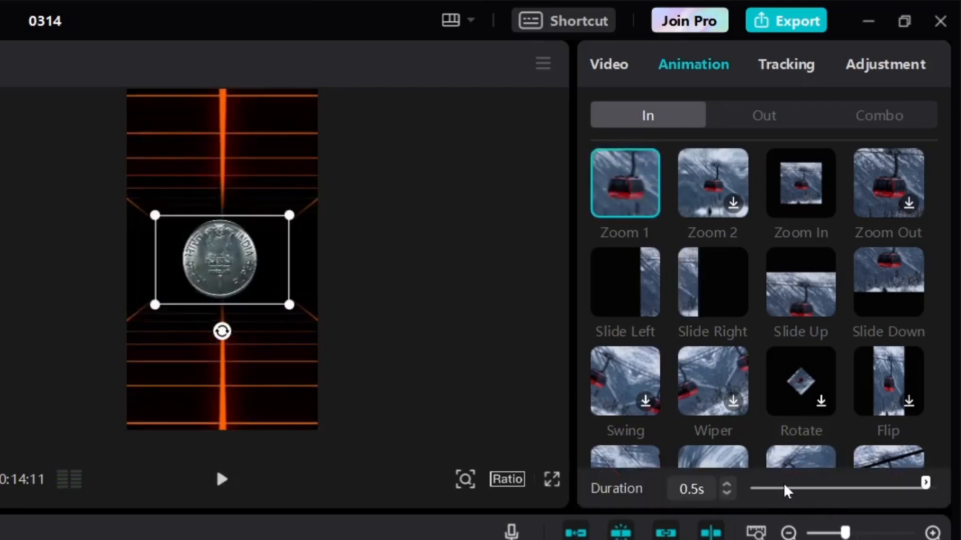
left_click(814, 486)
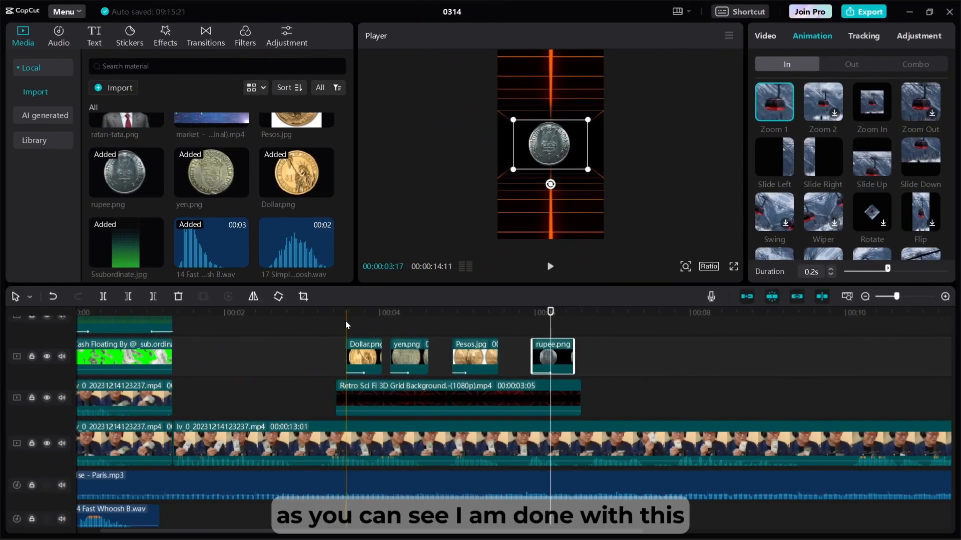
Step: Add Camera Shutter.mp3 under the dollar coin, trim off the extra part, align it with the coin's start and play it back
left_click(346, 314)
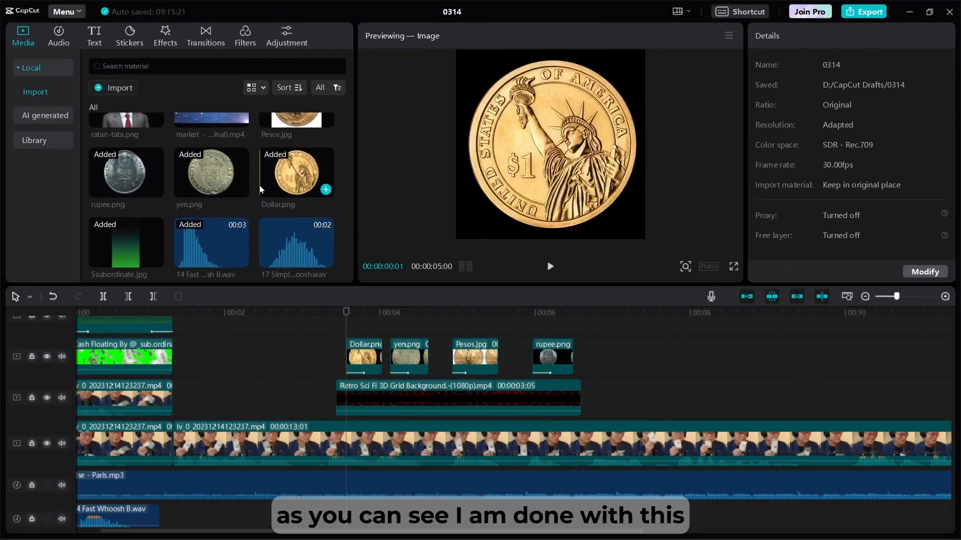
scroll(210, 180, "up", 2)
scroll(186, 181, "down", 5)
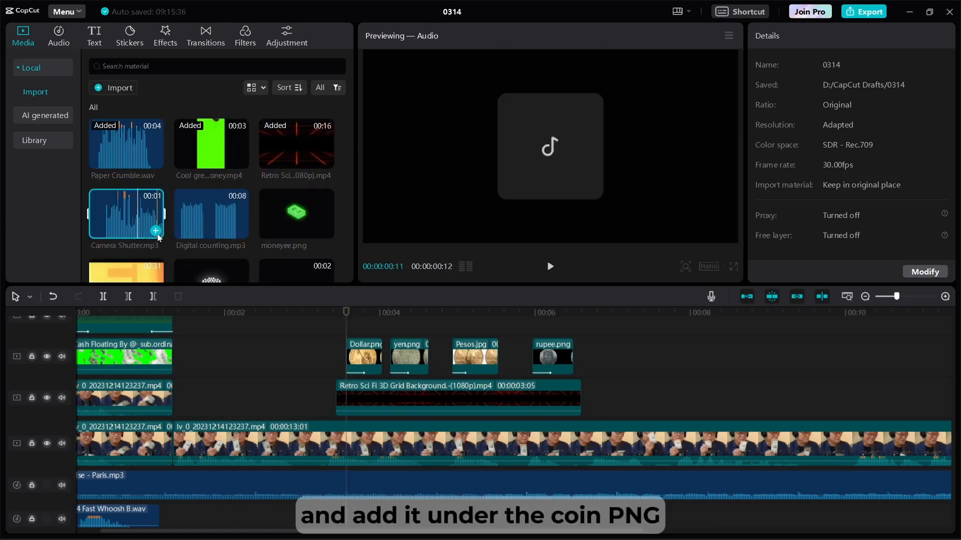
left_click(155, 231)
scroll(357, 490, "down", 1)
scroll(357, 490, "up", 1)
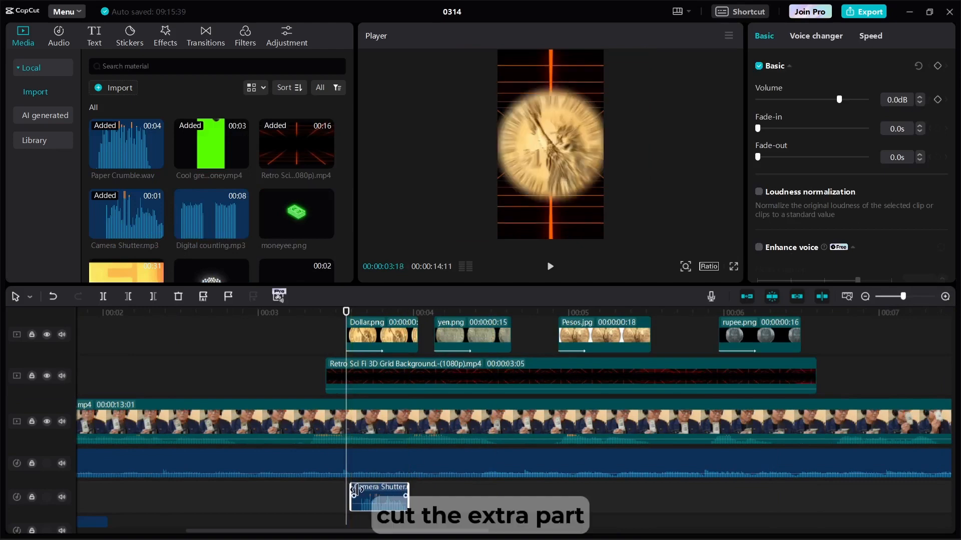
left_click_drag(359, 490, 357, 496)
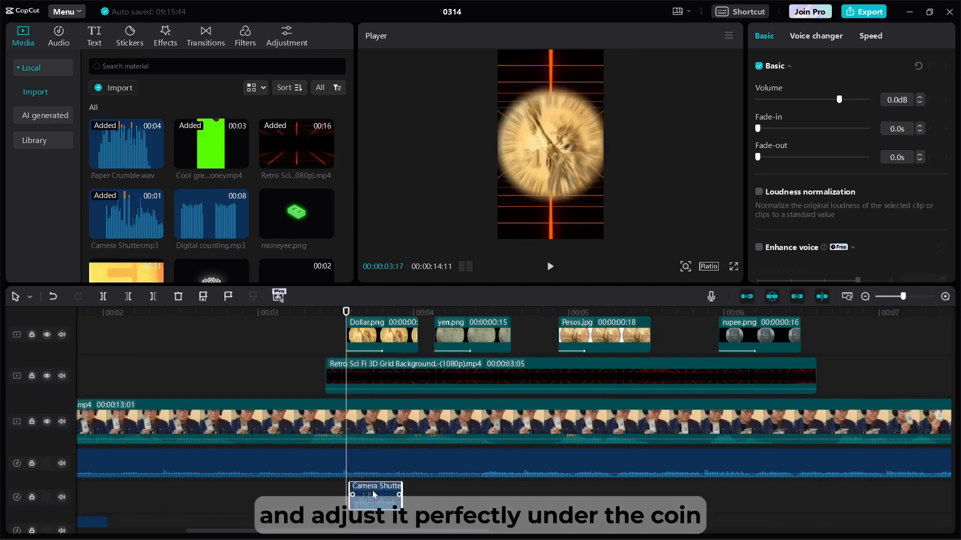
left_click(344, 313)
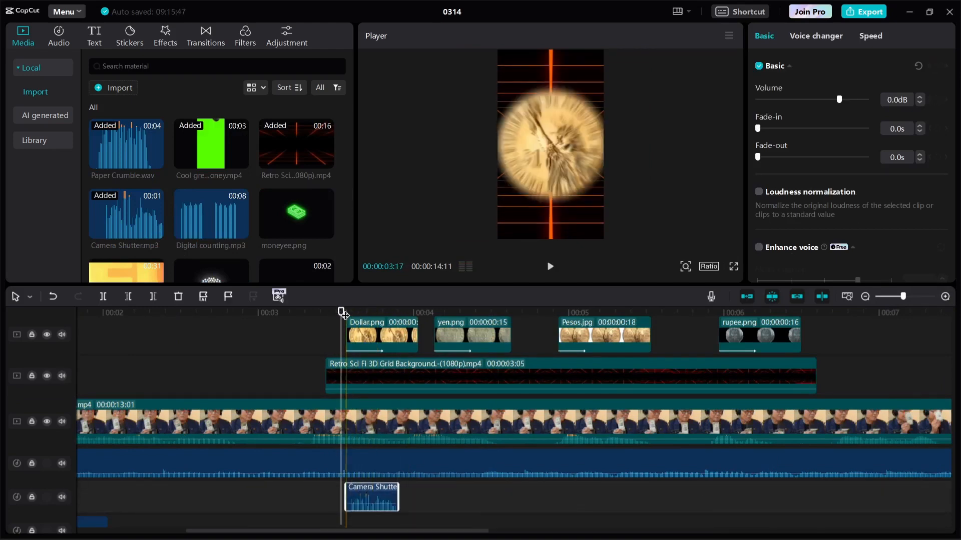
key("space")
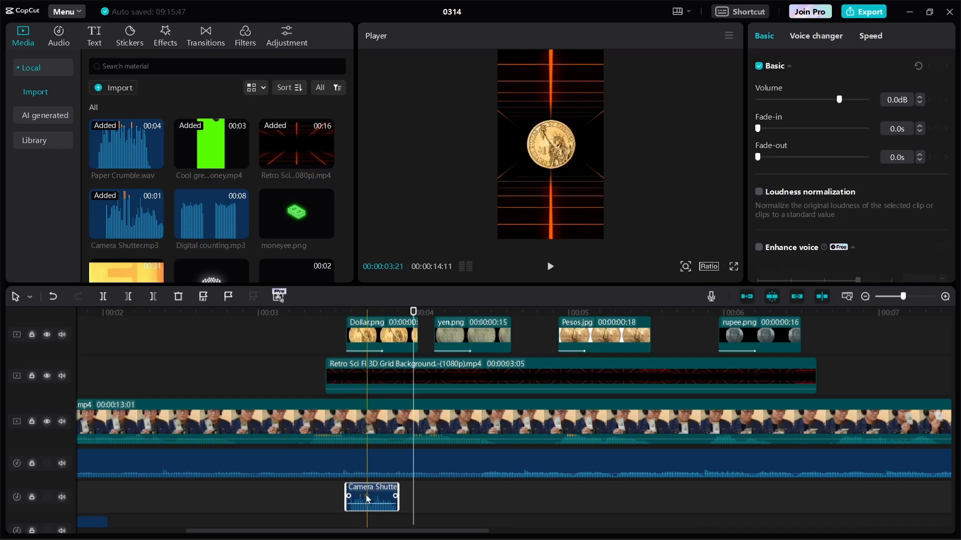
Step: Copy the Camera Shutter sound to the starts of the yen, peso and rupee coins
key("ctrl+c")
key("ctrl+v")
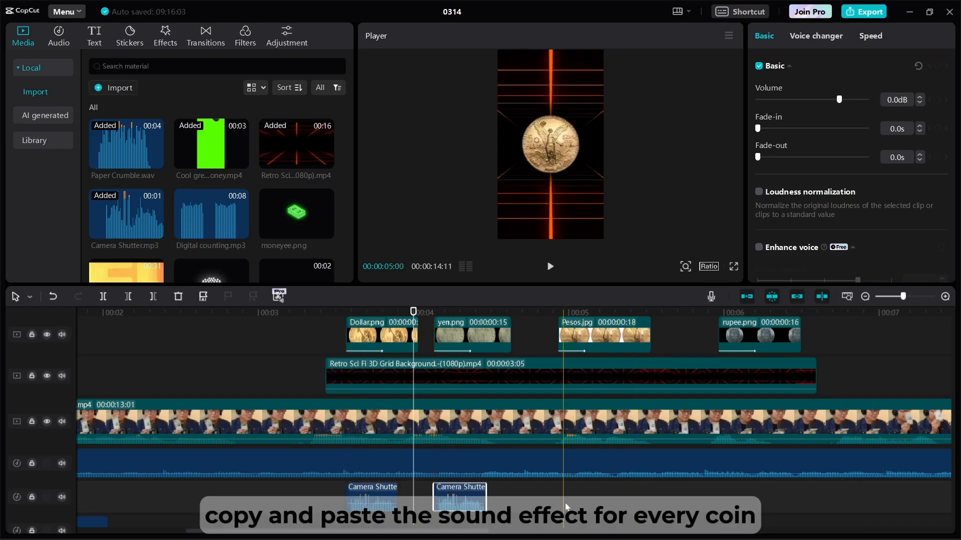
key("ctrl+v")
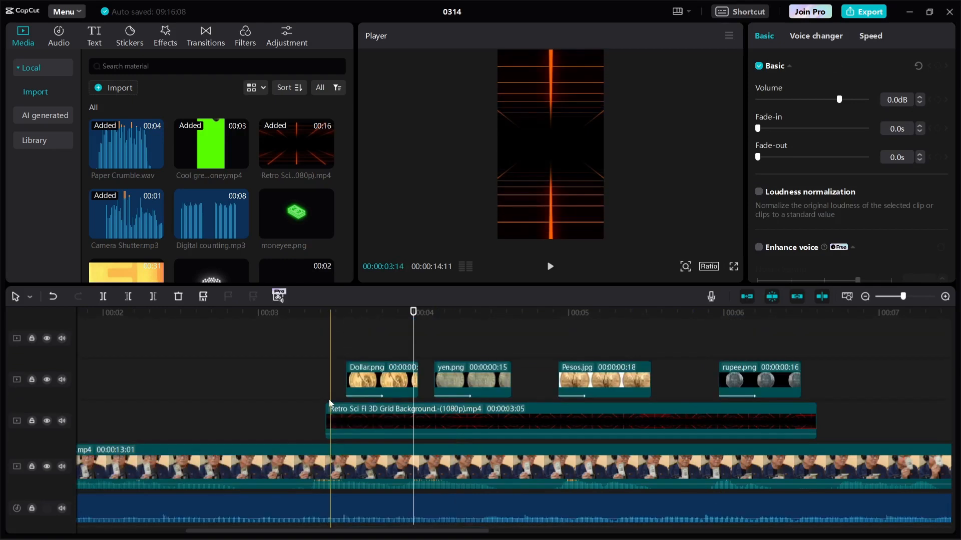
Step: Add the Overlay 1.mp4 film burn above the coin clips, spanning the change from the talking head to the retro grid background
scroll(183, 225, "down", 5)
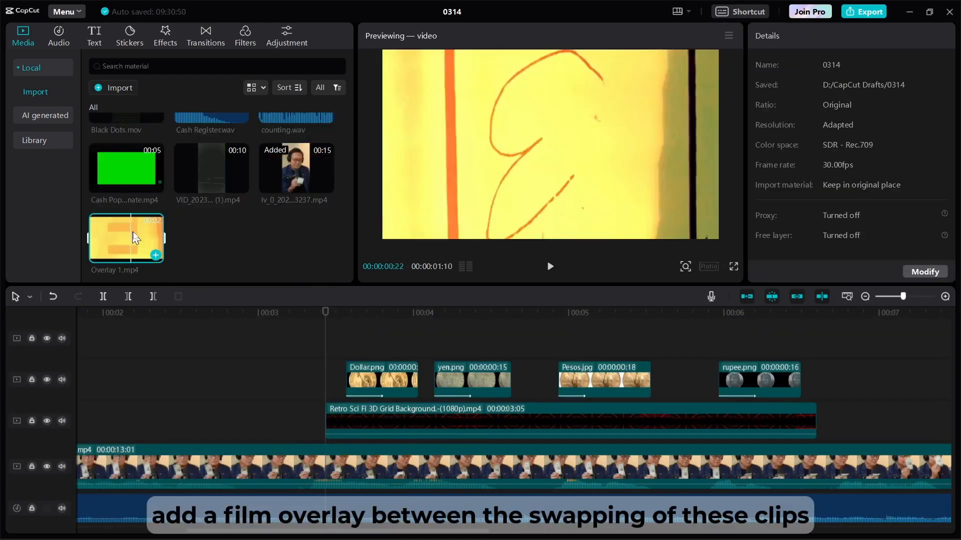
scroll(209, 225, "up", 3)
scroll(200, 232, "down", 3)
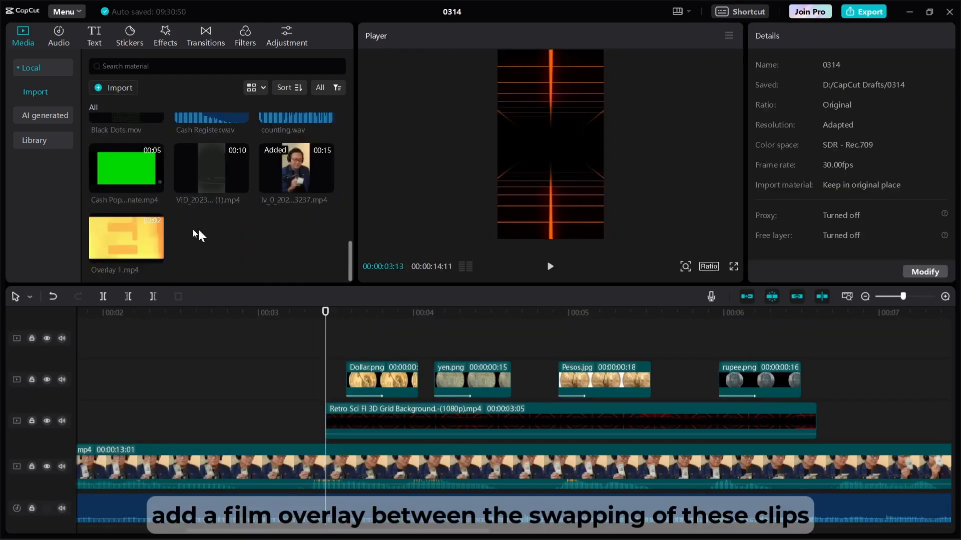
left_click_drag(125, 242, 248, 345)
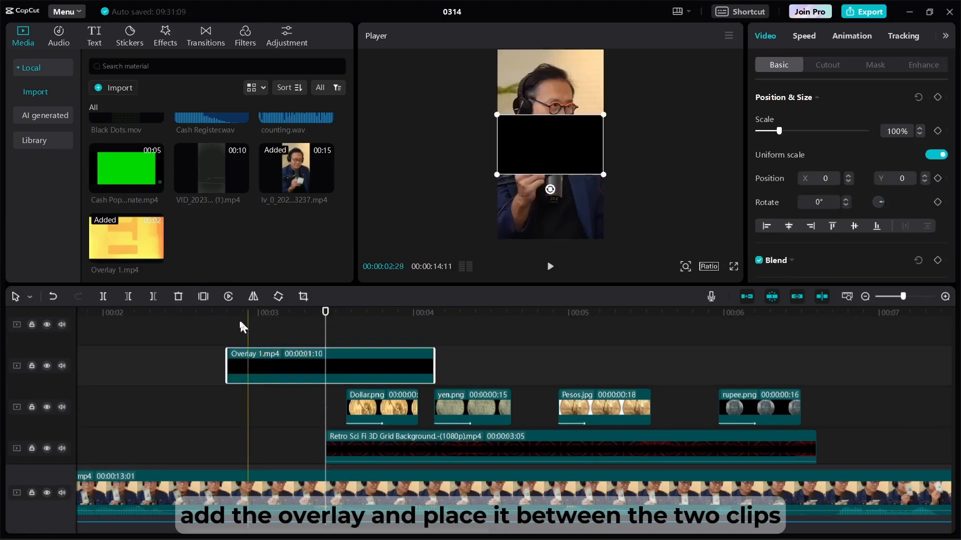
Step: Rotate the film burn overlay to 90° and enlarge it to 176% so that it fills the canvas
left_click(803, 203)
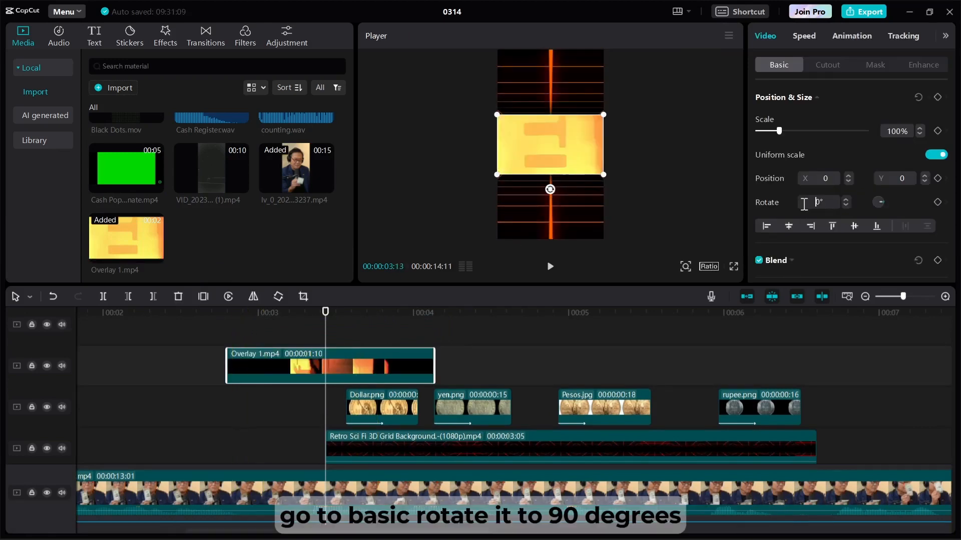
key("Return")
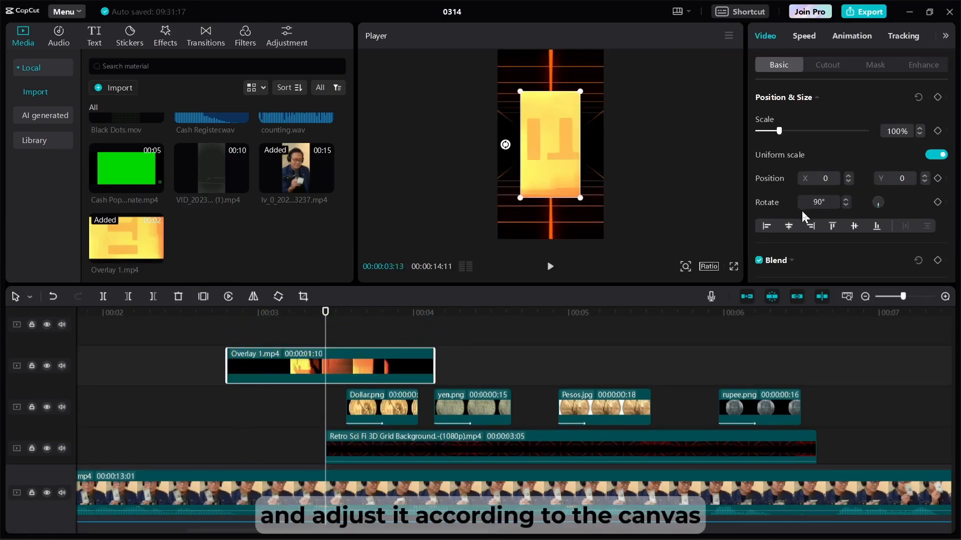
left_click_drag(573, 199, 618, 249)
Step: Set the film burn overlay's blend mode to Screen and play back the transition into the retro grid
scroll(821, 251, "down", 2)
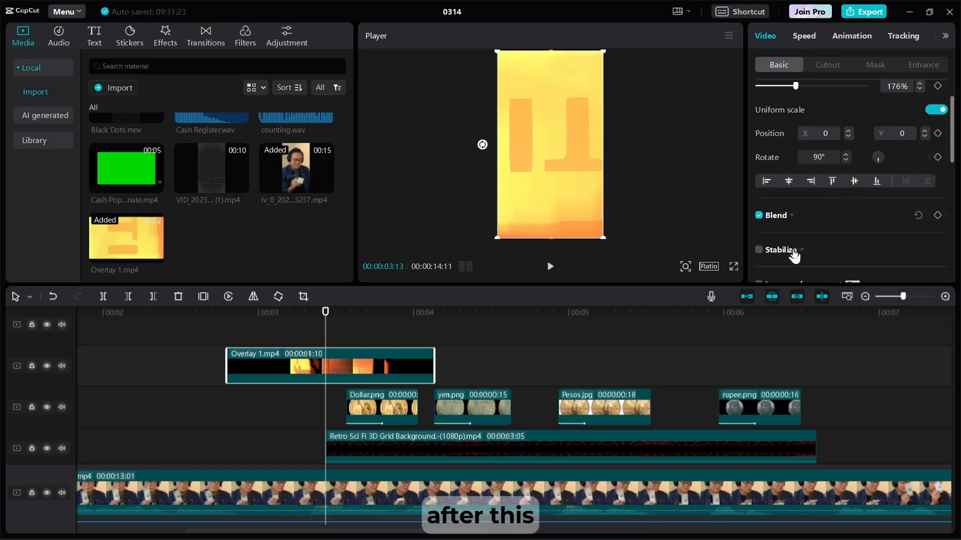
left_click(788, 216)
left_click(839, 240)
left_click(788, 303)
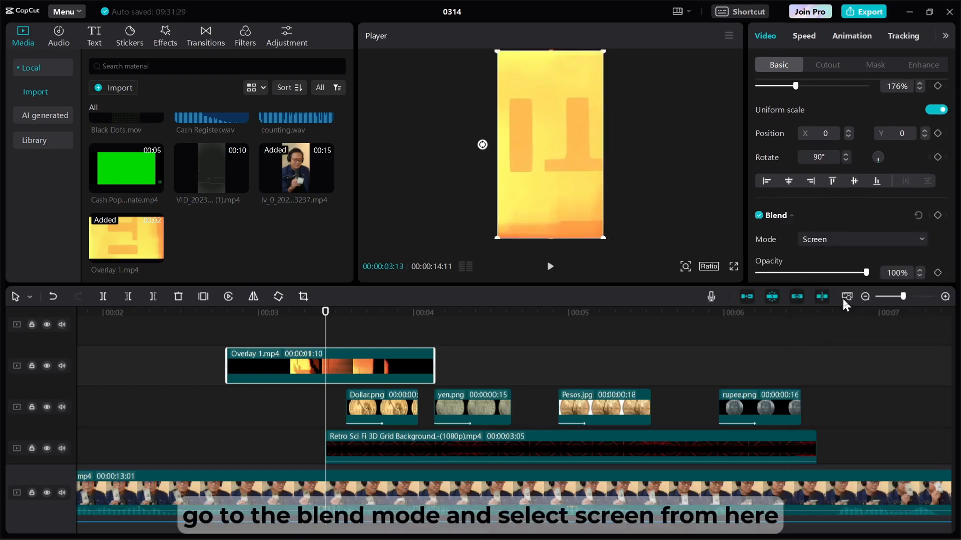
left_click(263, 316)
left_click_drag(243, 324, 304, 321)
left_click(548, 269)
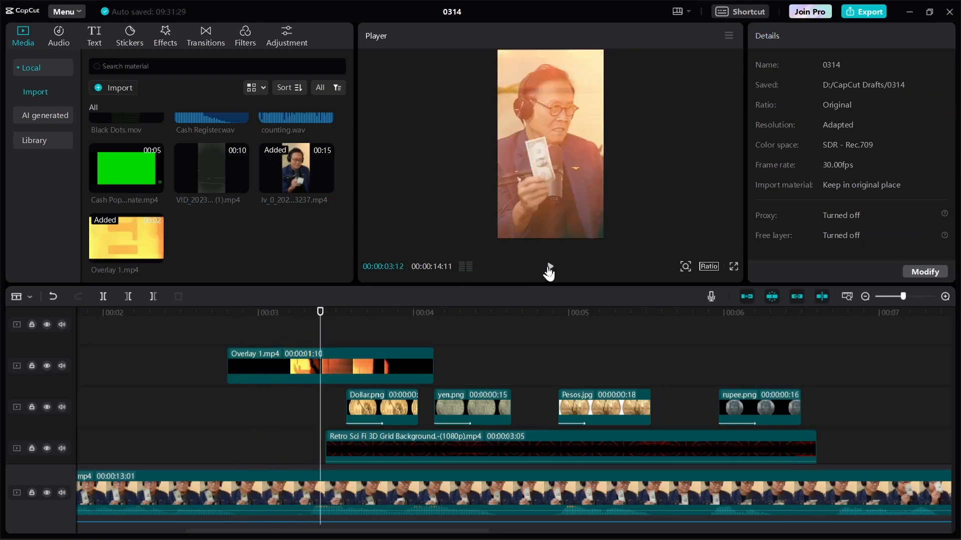
left_click(549, 269)
Step: Trim the extra parts off both ends of the film burn overlay, leaving a length of 23 frames
left_click(342, 368)
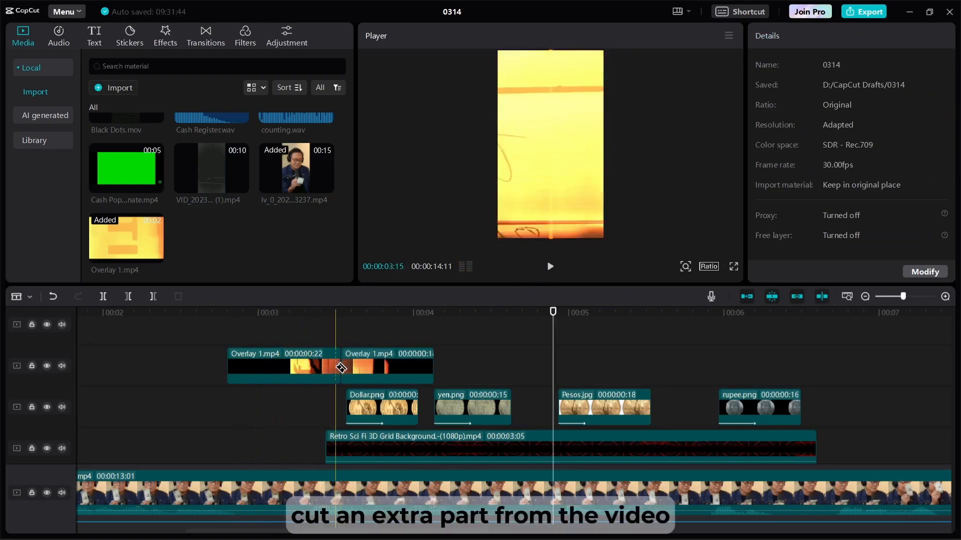
key("ctrl+z")
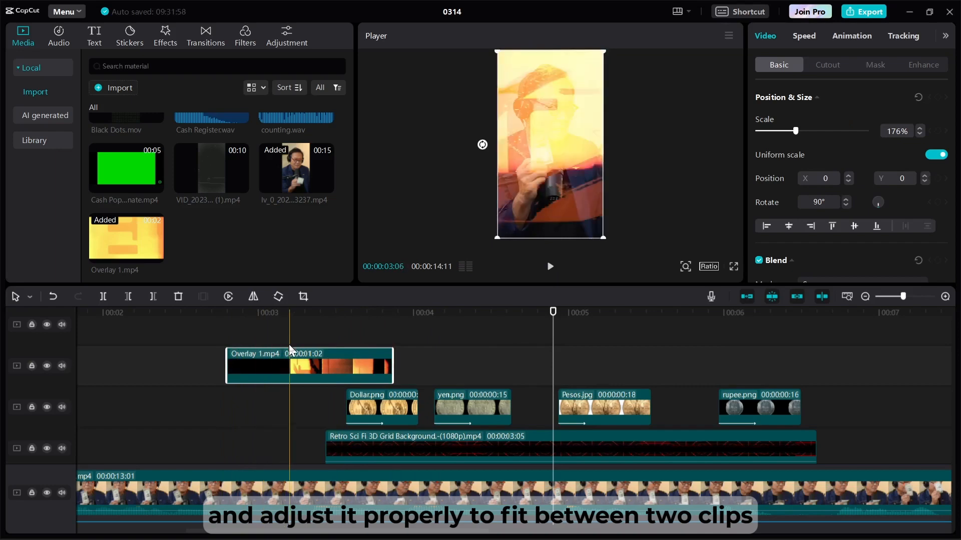
left_click(272, 365)
key("Delete")
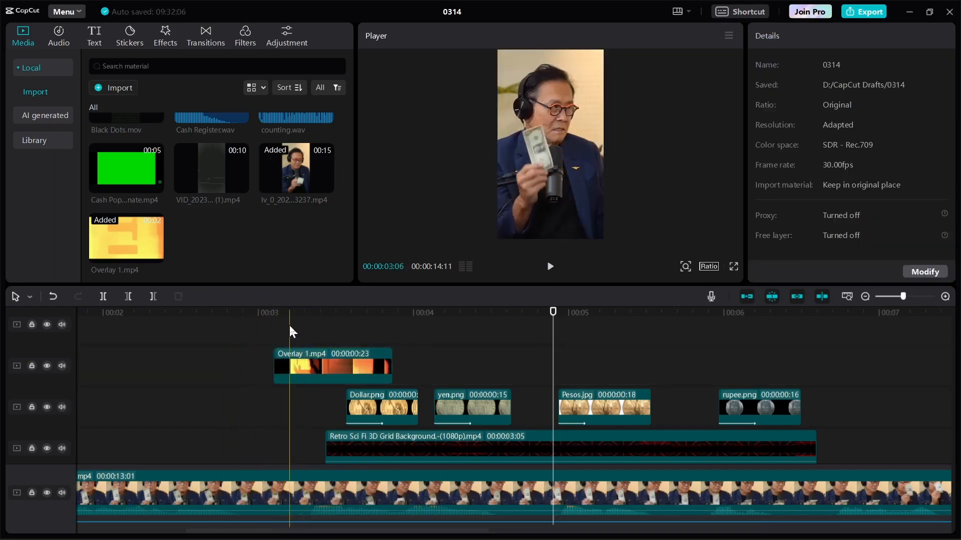
Step: Copy the trimmed film burn overlay to the end of the retro grid background and play back the result
left_click(335, 368)
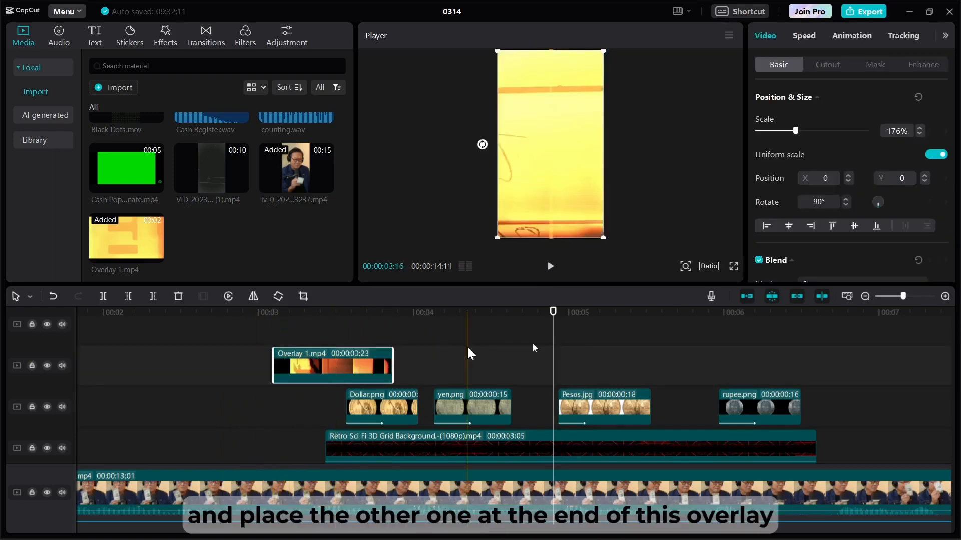
key("ctrl+c")
key("ctrl+v")
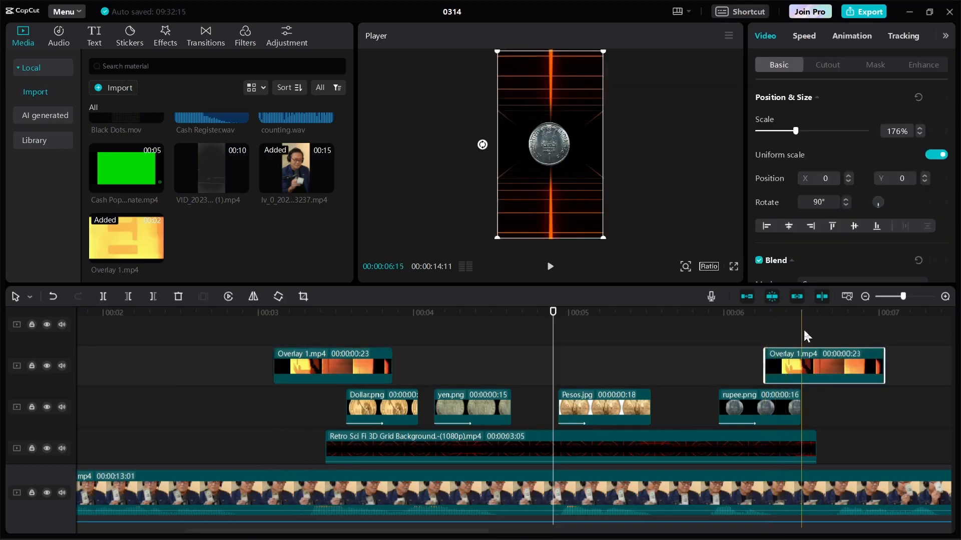
left_click(293, 316)
key("space")
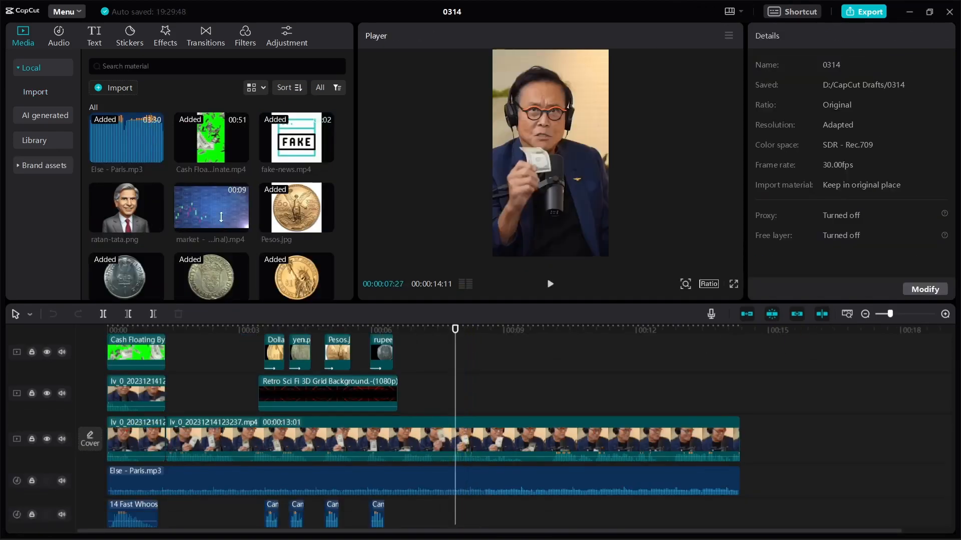
Step: Add Black Dots.mov on the retro grid's track just before the 8 s mark and find where the matching speech ends
scroll(221, 218, "down", 10)
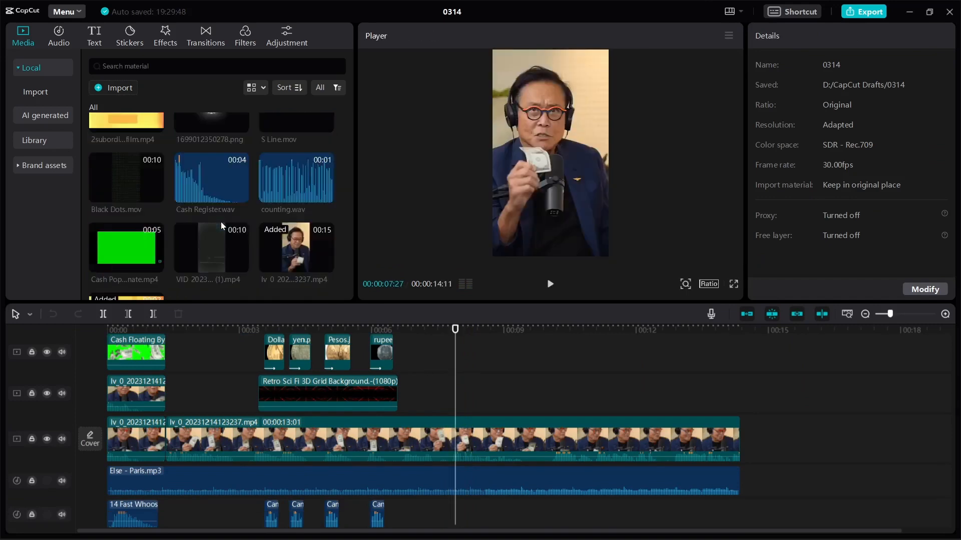
left_click_drag(139, 178, 450, 392)
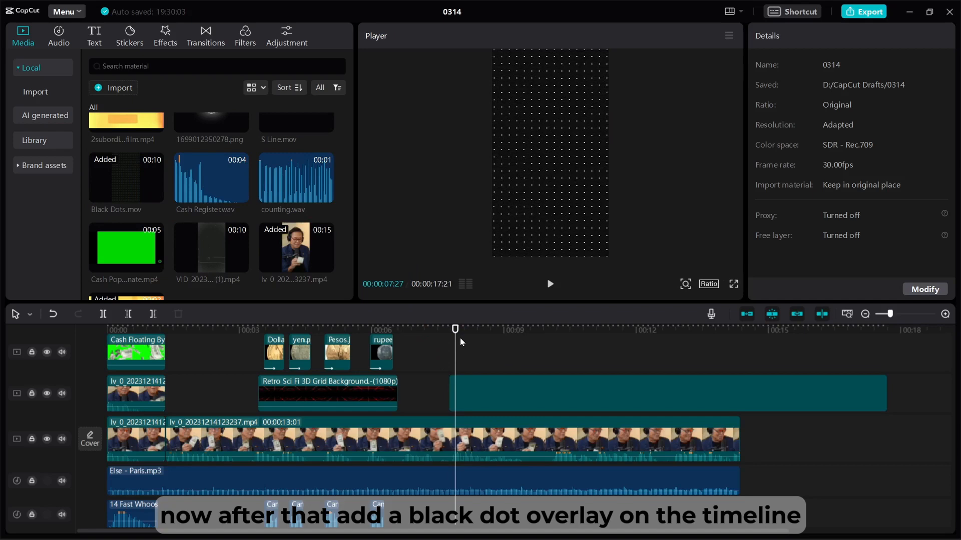
left_click(430, 344)
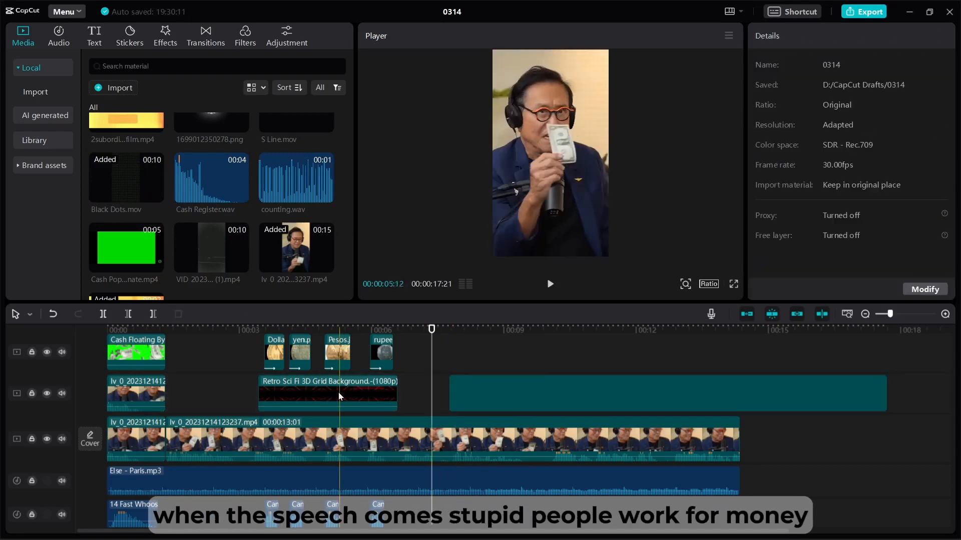
left_click(530, 335)
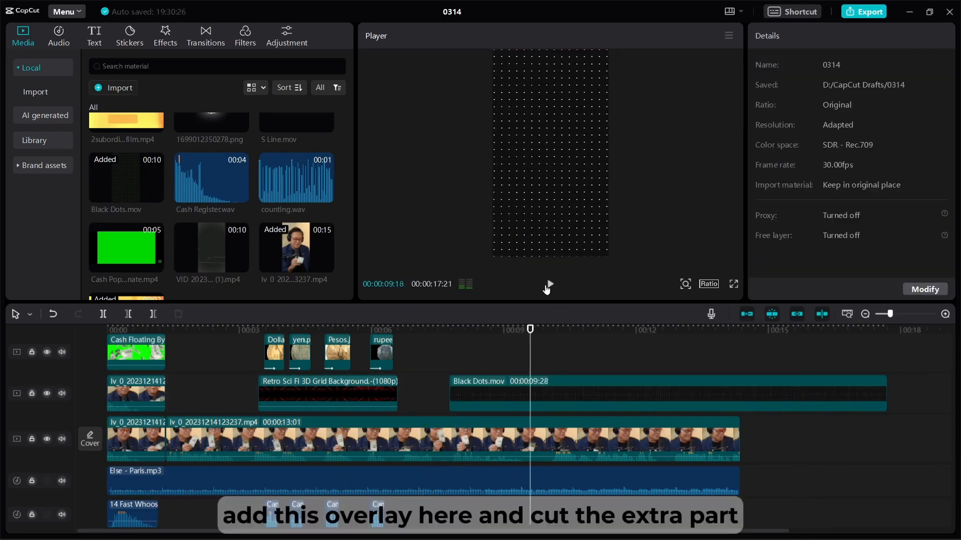
Step: Split the Black Dots clip at 00:00:09:18 and delete the part after the cut
left_click(530, 400)
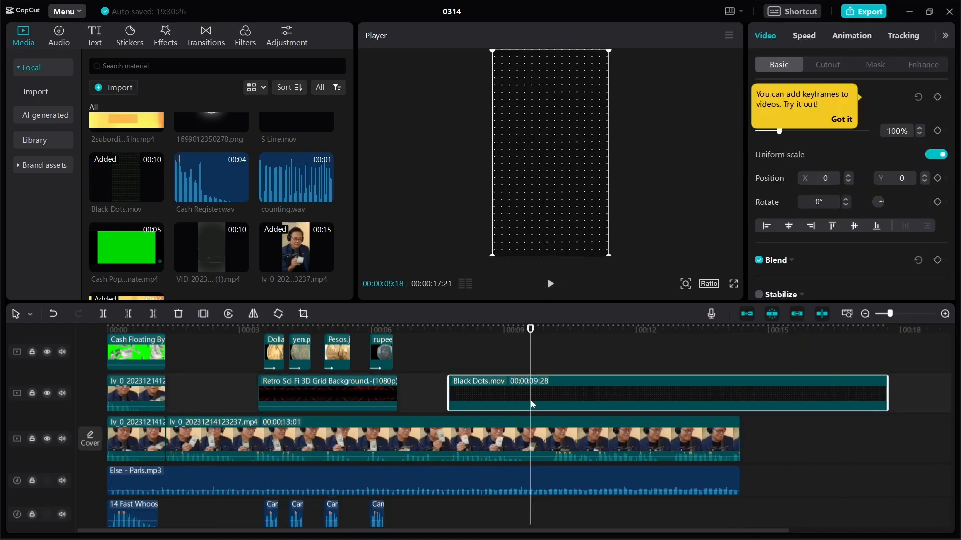
key("ctrl+b")
key("Delete")
left_click(502, 372)
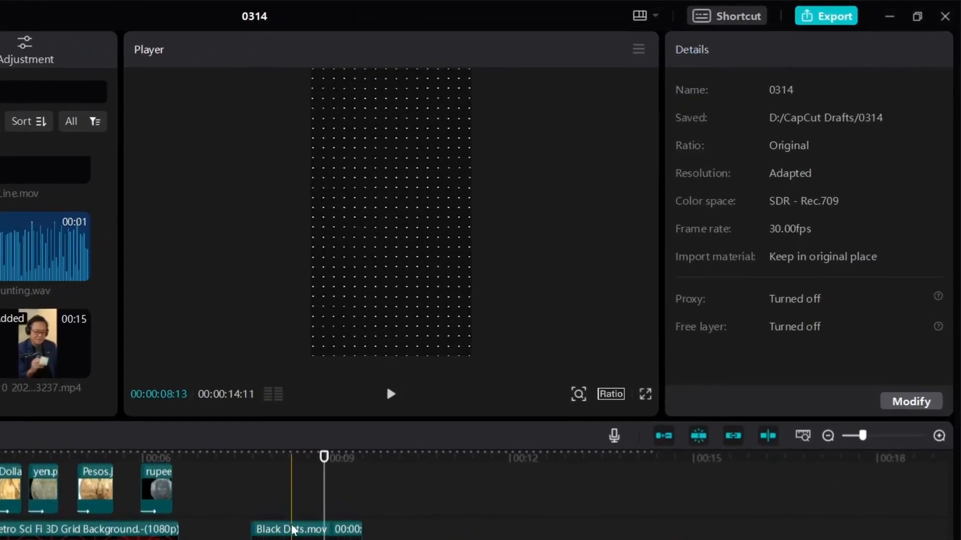
Step: Give the Black Dots clip the Slide Down entrance animation with a 0.3 s duration, plus an exit animation
left_click(415, 453)
left_click(776, 63)
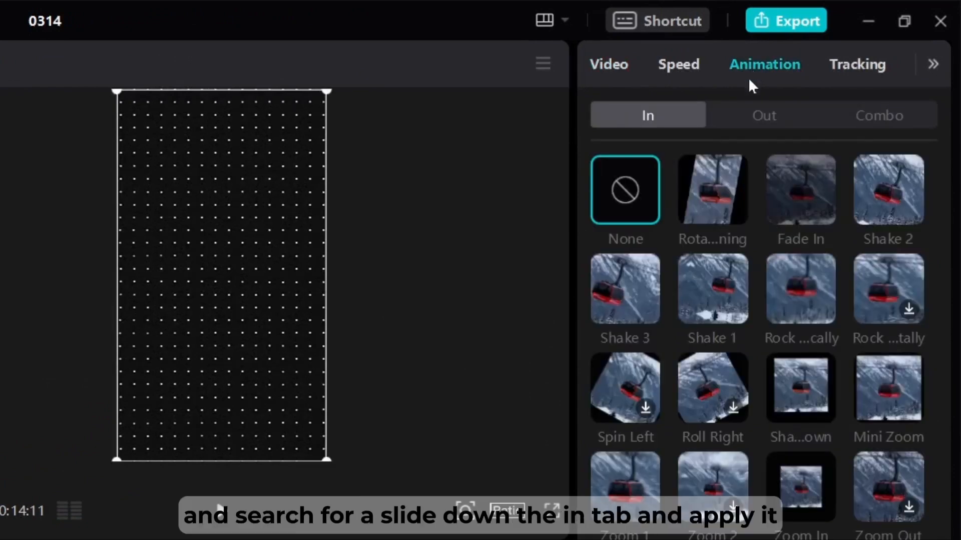
scroll(765, 182, "down", 4)
left_click(884, 376)
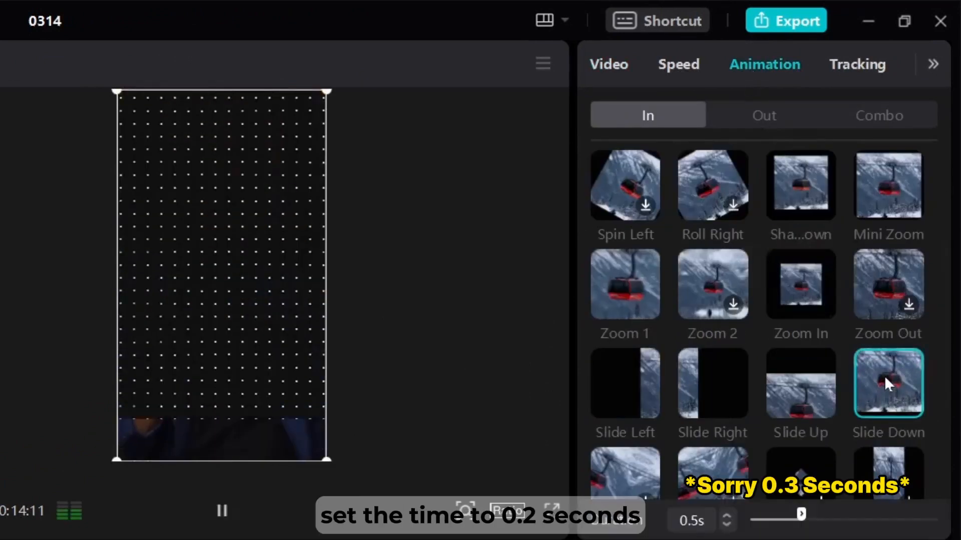
left_click_drag(801, 514, 785, 524)
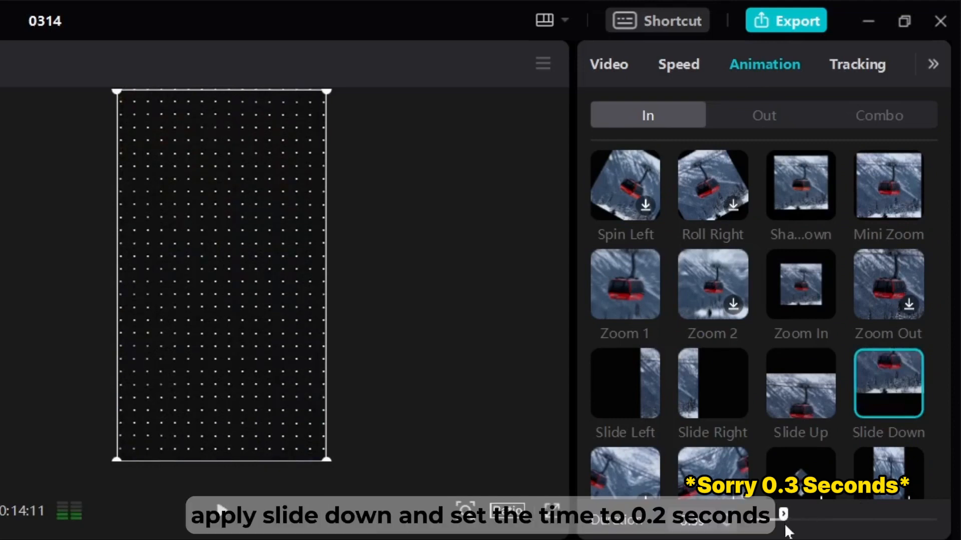
left_click(764, 115)
left_click(886, 388)
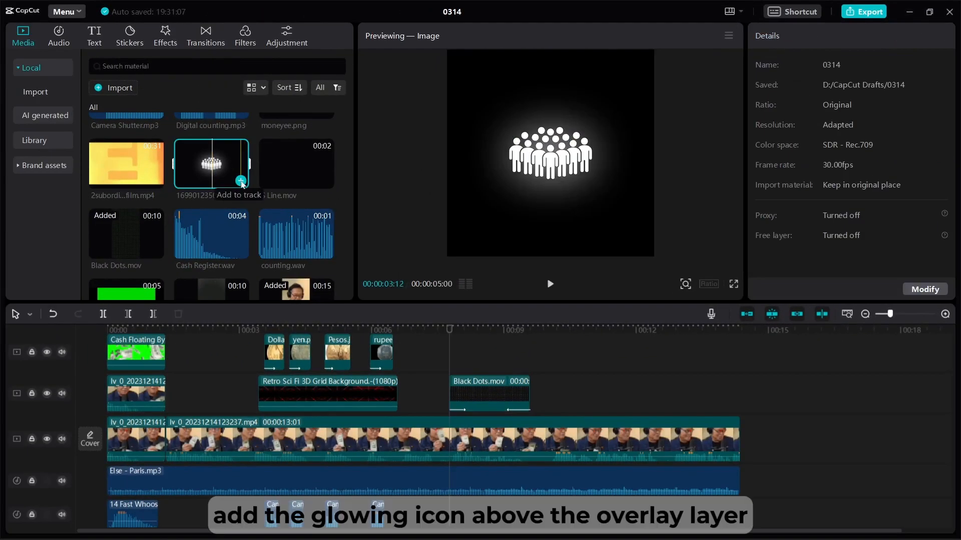
Step: Place the glowing people icon above the Black Dots clip at 80% scale, positioned at about X -417, Y -783
left_click(358, 445)
left_click_drag(358, 446, 525, 354)
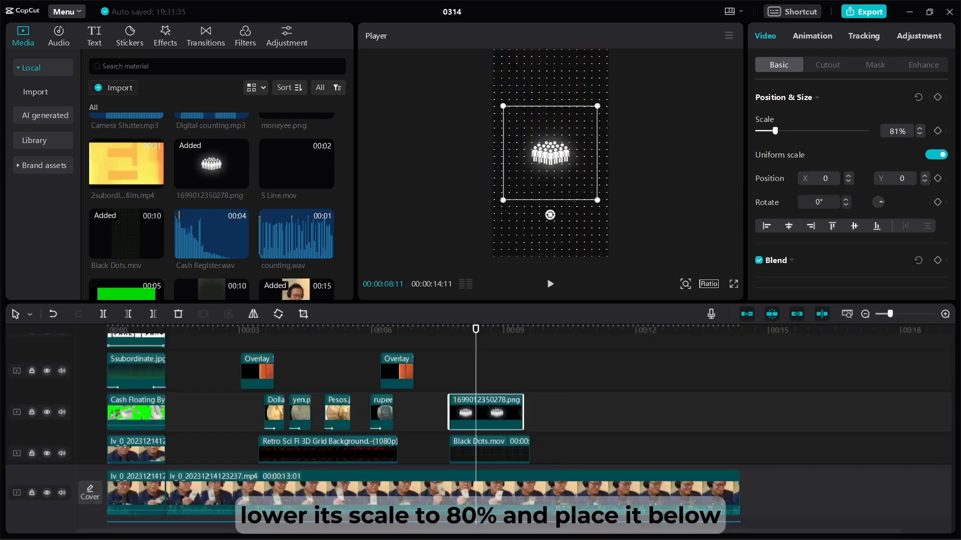
key("BackSpace")
type("0")
left_click_drag(554, 163, 533, 206)
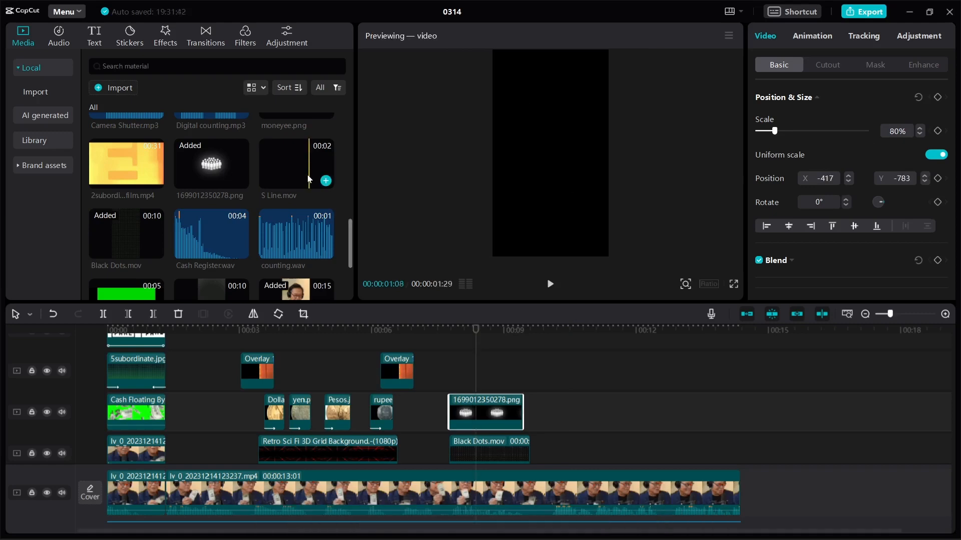
Step: Add S Line.mov above the people icon from the icon's start and trim it to the icon's end
scroll(256, 221, "down", 1)
scroll(255, 221, "up", 2)
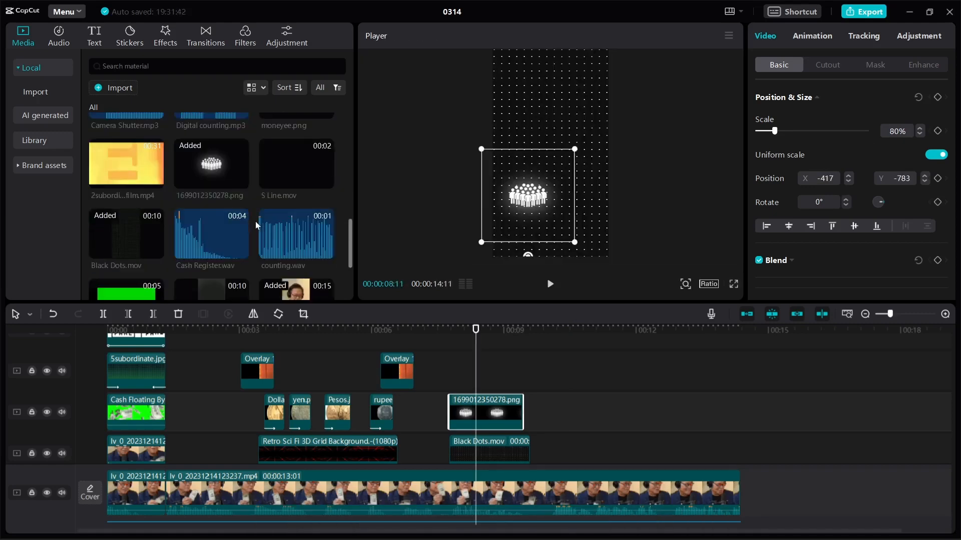
left_click_drag(299, 225, 457, 377)
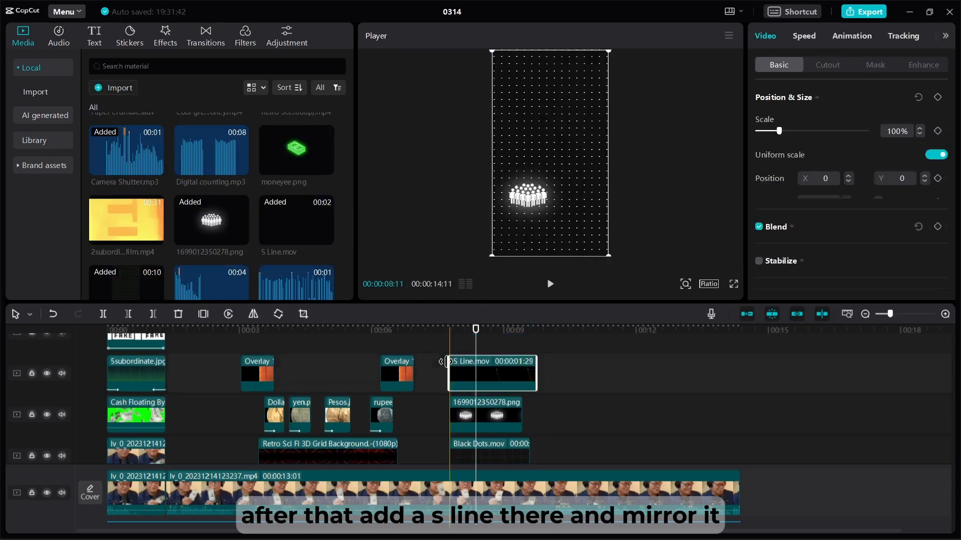
left_click(498, 344)
left_click(498, 370)
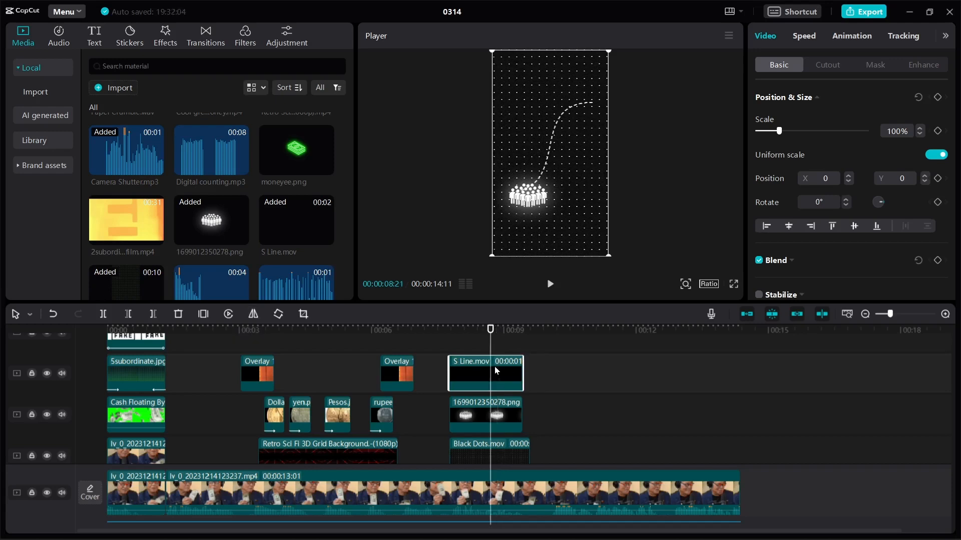
Step: Scale the S Line clip to 54%, rotate it to -25° and place it at X 0, Y 0, leading up from the people icon
left_click_drag(609, 50, 589, 85)
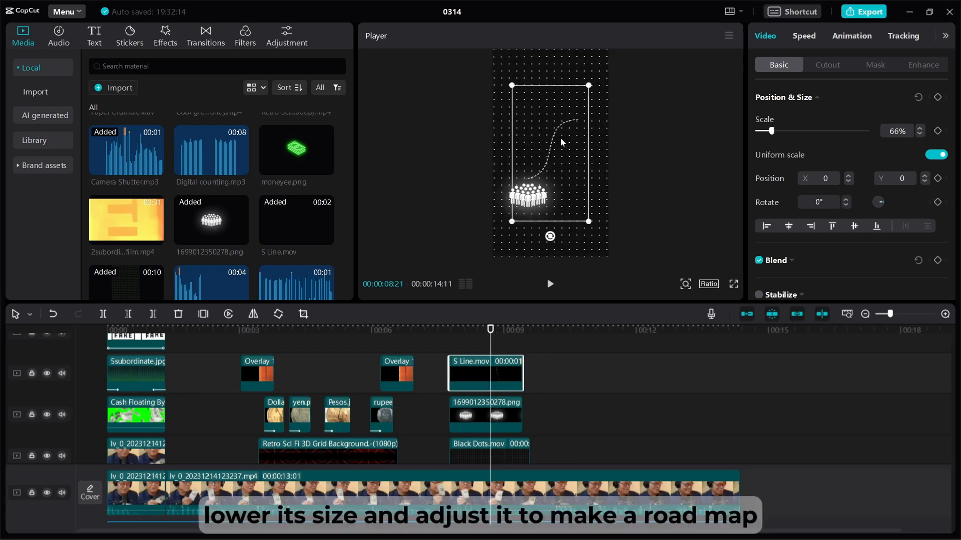
left_click_drag(577, 157, 575, 158)
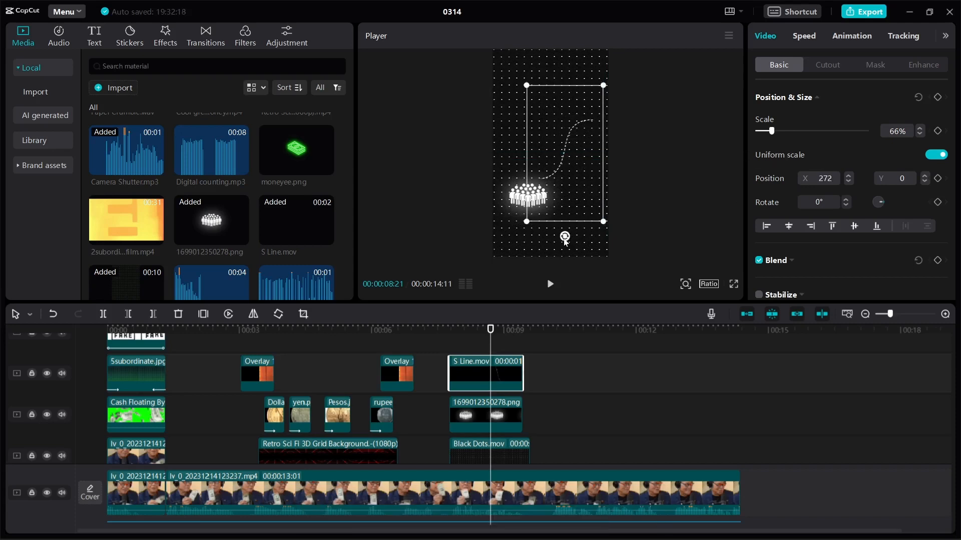
left_click_drag(570, 240, 589, 235)
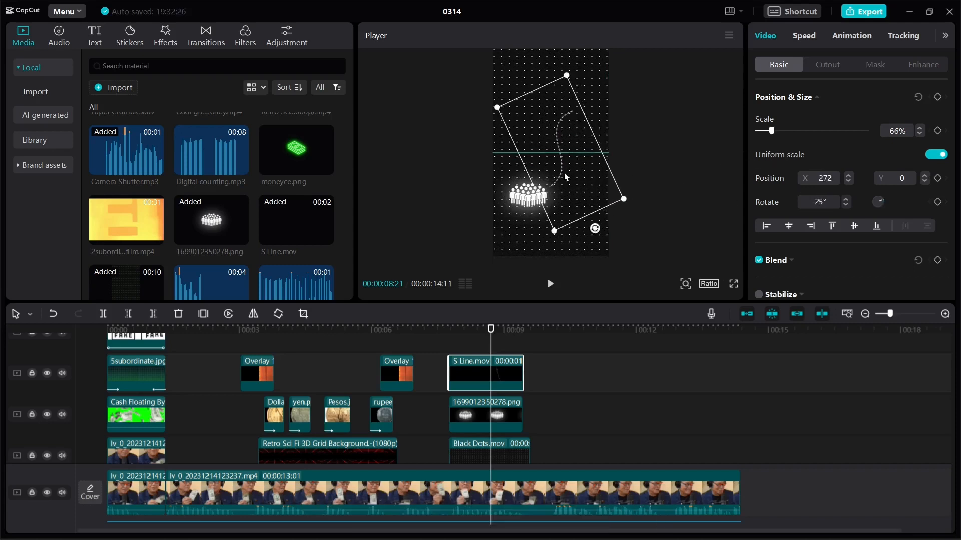
left_click_drag(563, 175, 564, 170)
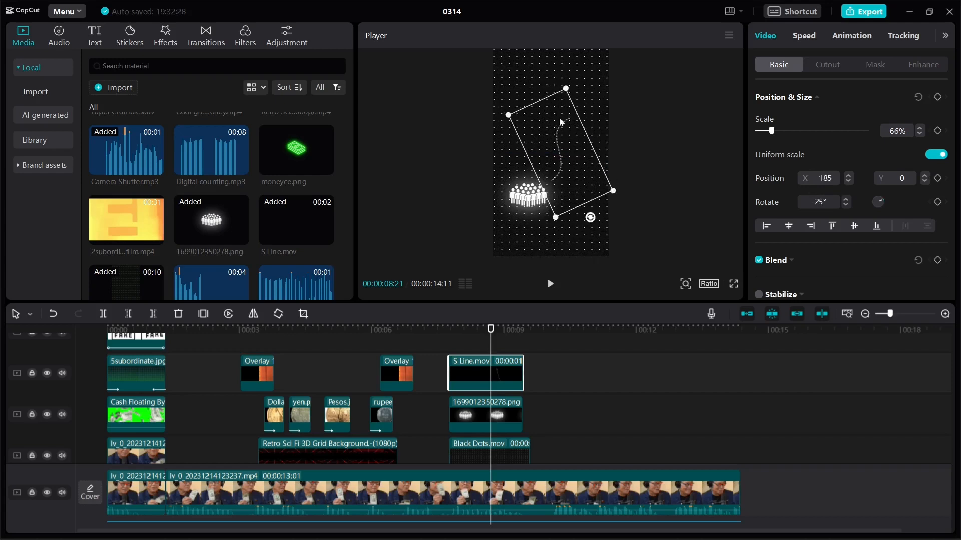
left_click_drag(560, 122, 553, 145)
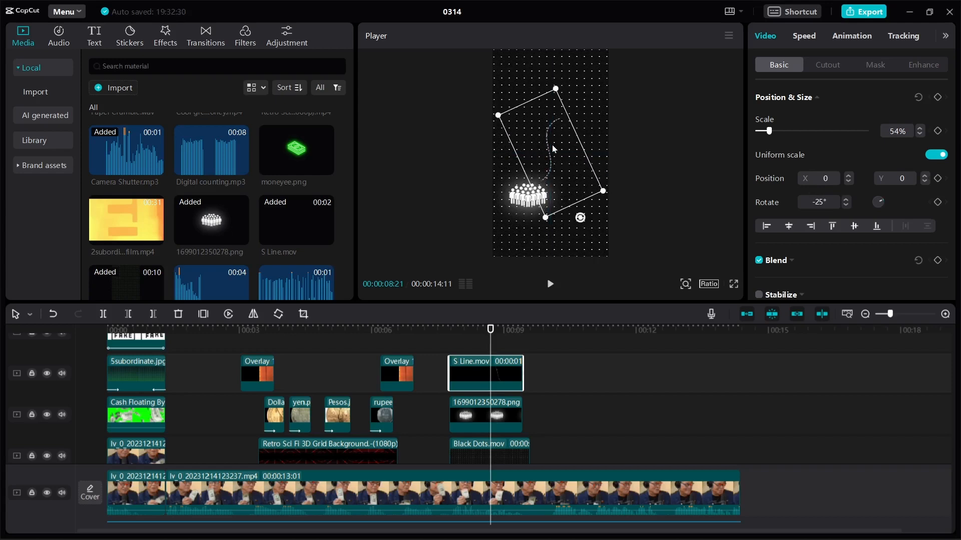
Step: Place moneyee.png above S Line.mov, trimmed to the same start and end, at 66% scale and about X 446, Y 818
left_click(297, 150)
left_click_drag(296, 150, 451, 357)
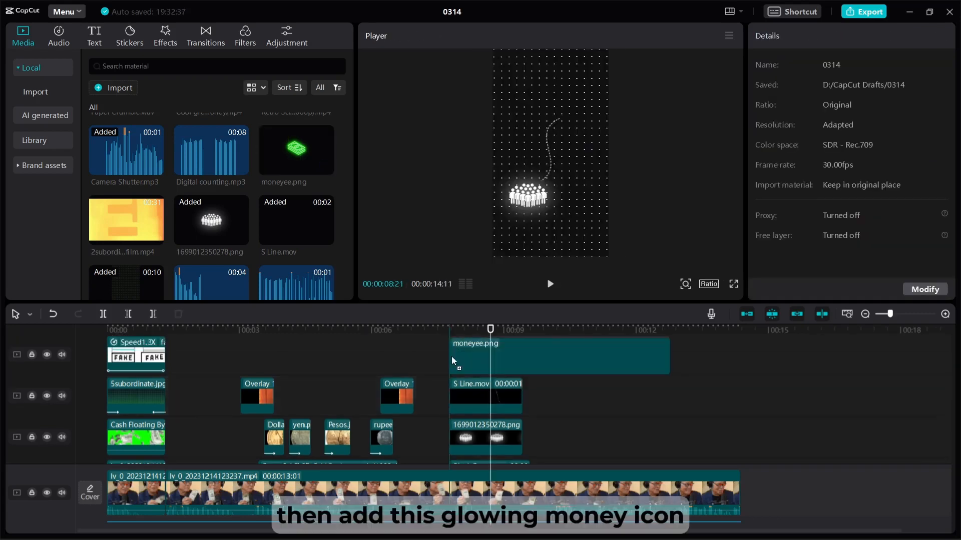
left_click(522, 331)
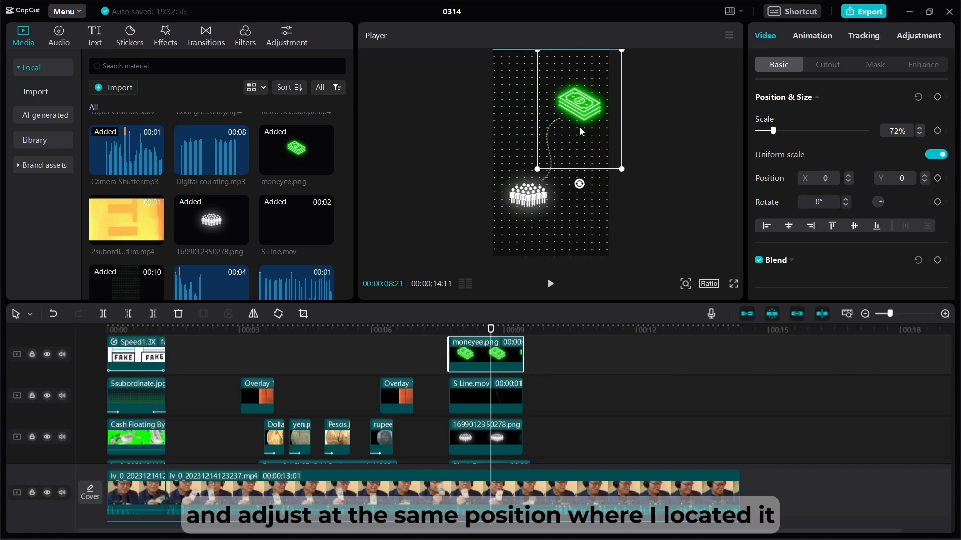
scroll(579, 128, "down", 3)
left_click_drag(595, 126, 591, 127)
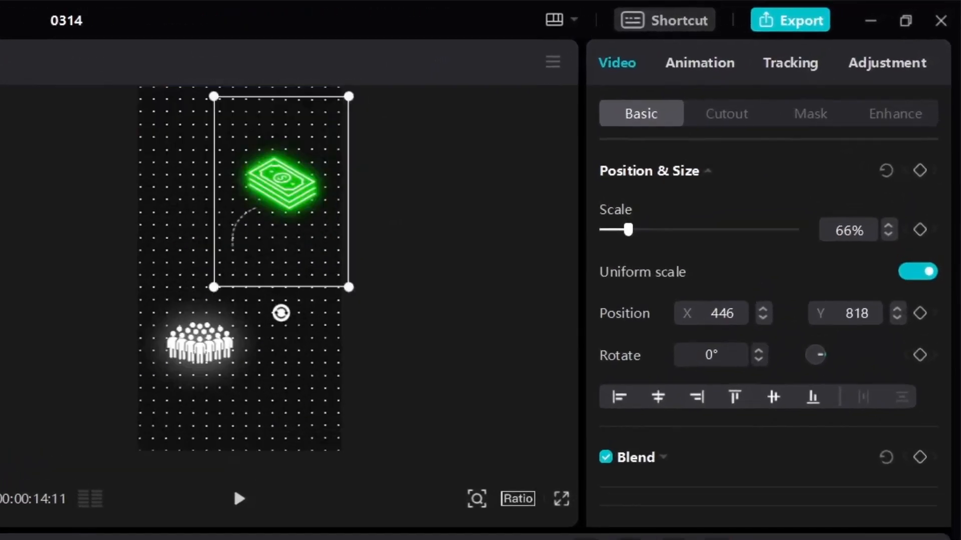
Step: Give the people icon and the money icon the Fade In entrance animation with a 0.3 s duration
left_click(717, 65)
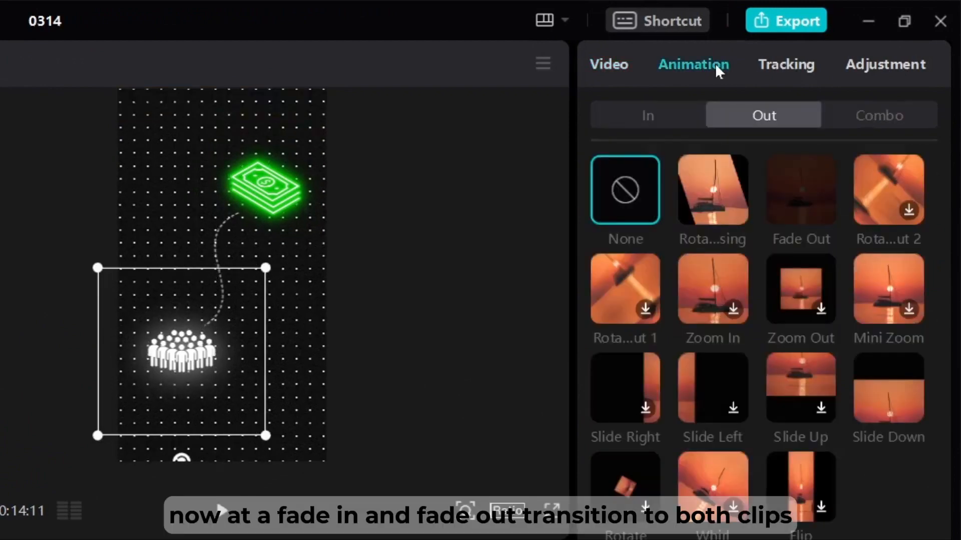
left_click(669, 114)
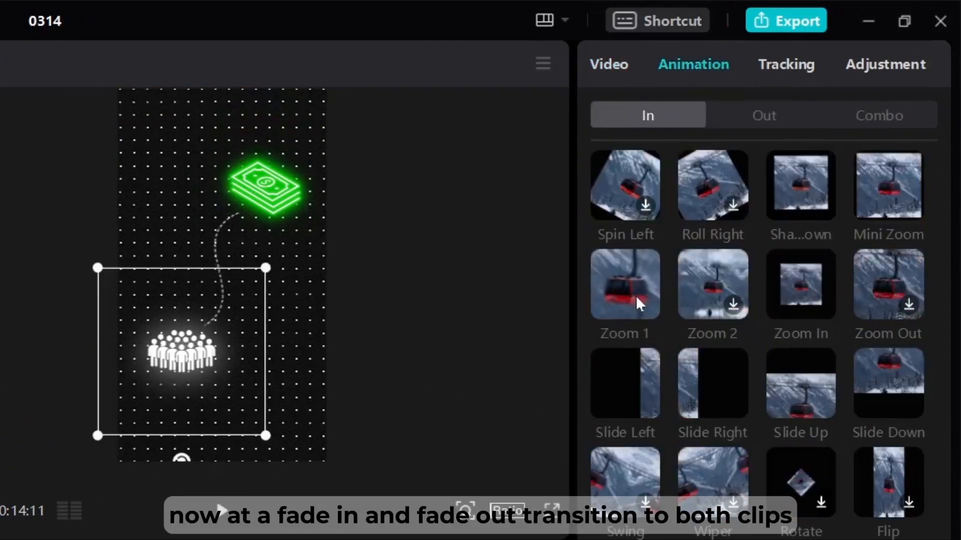
scroll(806, 222, "up", 3)
left_click(794, 210)
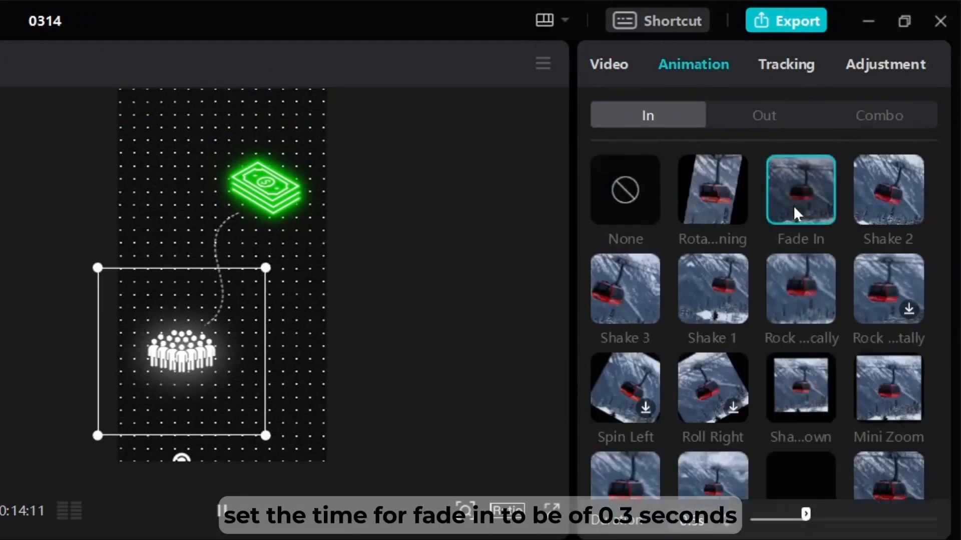
left_click_drag(805, 515, 787, 516)
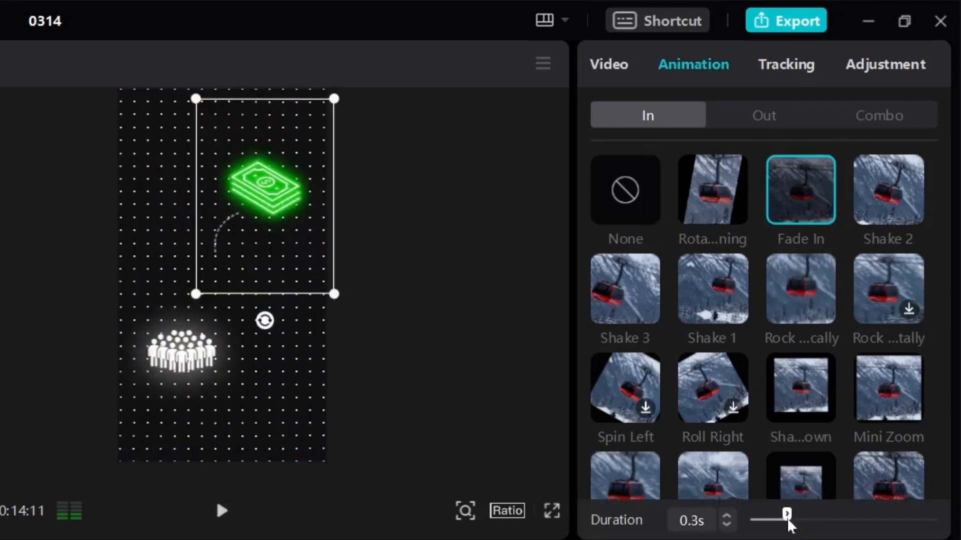
Step: Add the Fade Out exit animation to both icon clips and shorten its duration
left_click(771, 120)
left_click(799, 200)
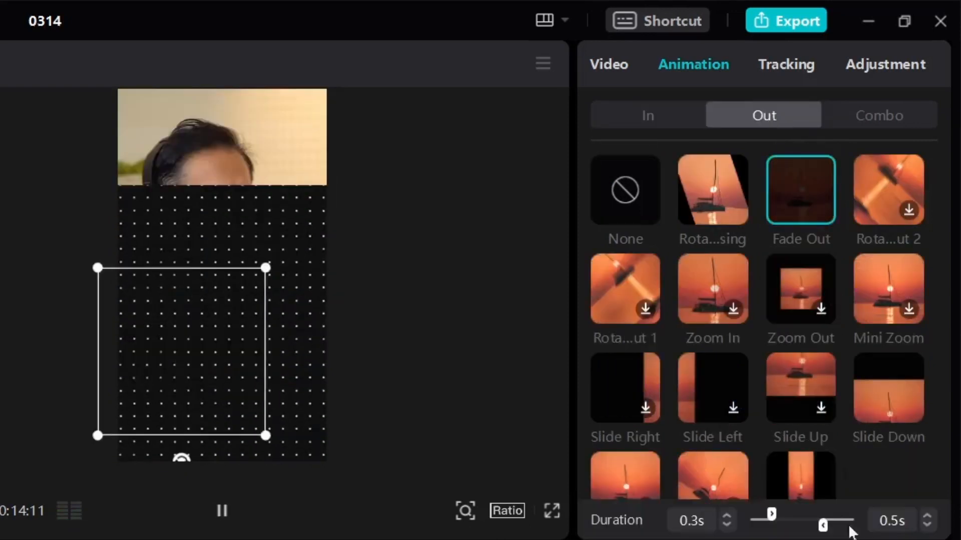
left_click_drag(823, 526, 833, 525)
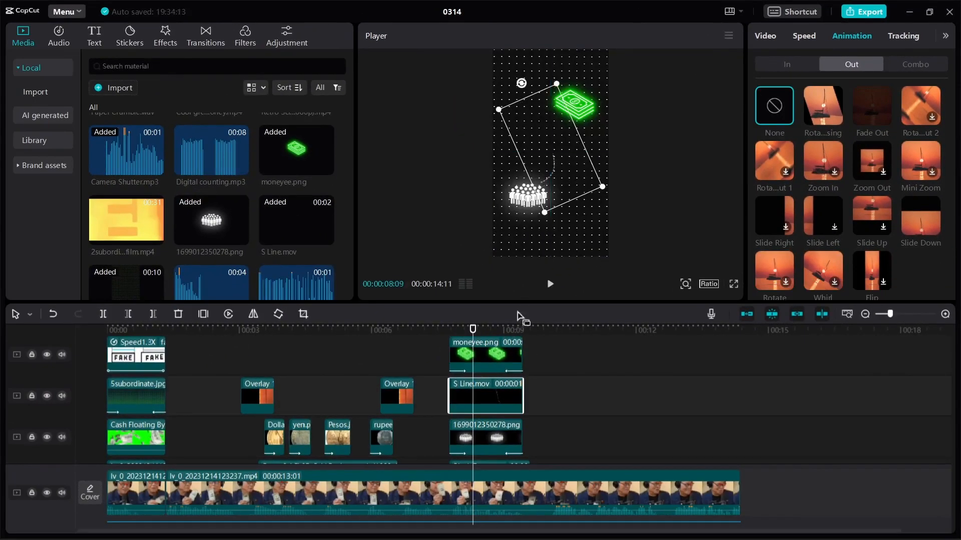
Step: Add Digital counting.mp3 at the start of the road map graphics and trim it to where the S line stops drawing
left_click(450, 329)
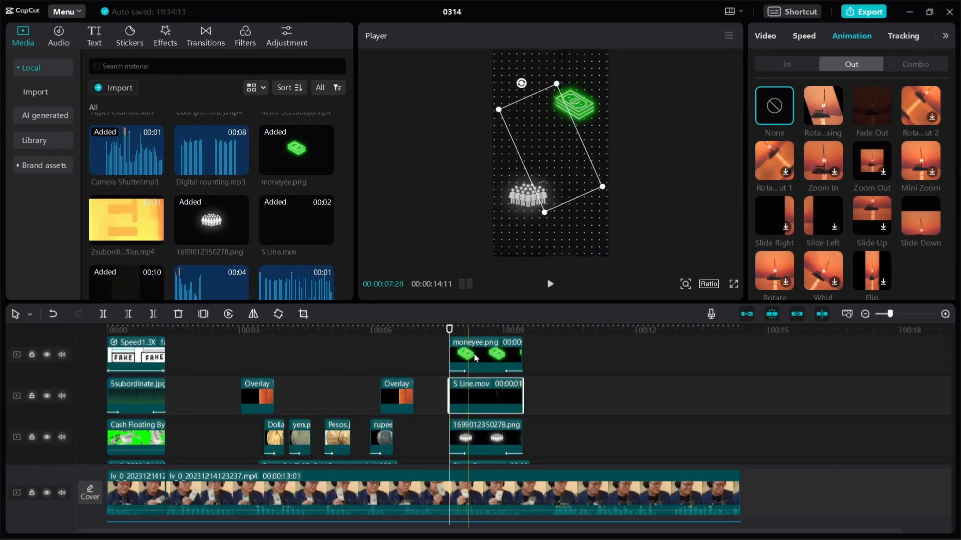
left_click(218, 181)
left_click(241, 167)
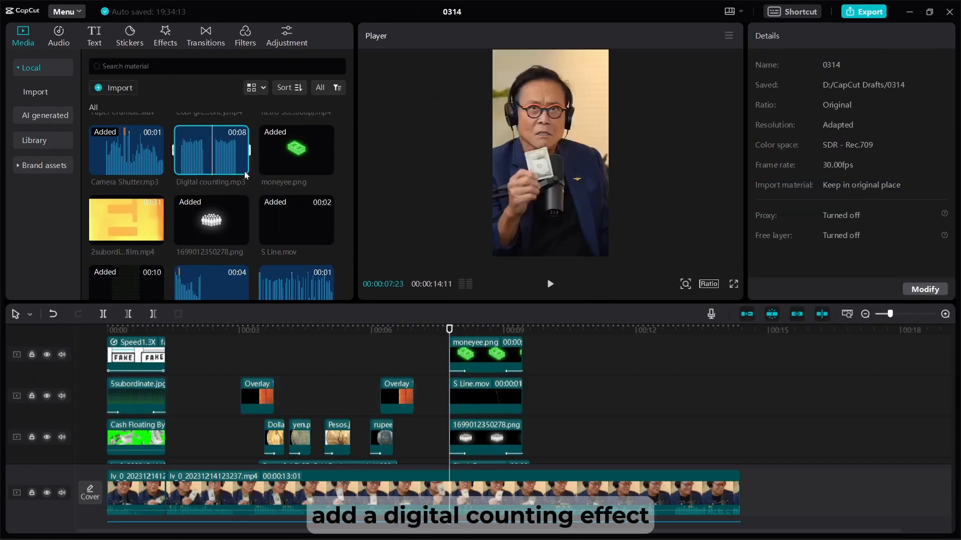
scroll(544, 371, "down", 3)
left_click(536, 447)
mouse_move(451, 433)
left_mouse_down()
mouse_move(478, 434)
mouse_move(450, 434)
left_mouse_up()
left_click_drag(763, 433, 487, 451)
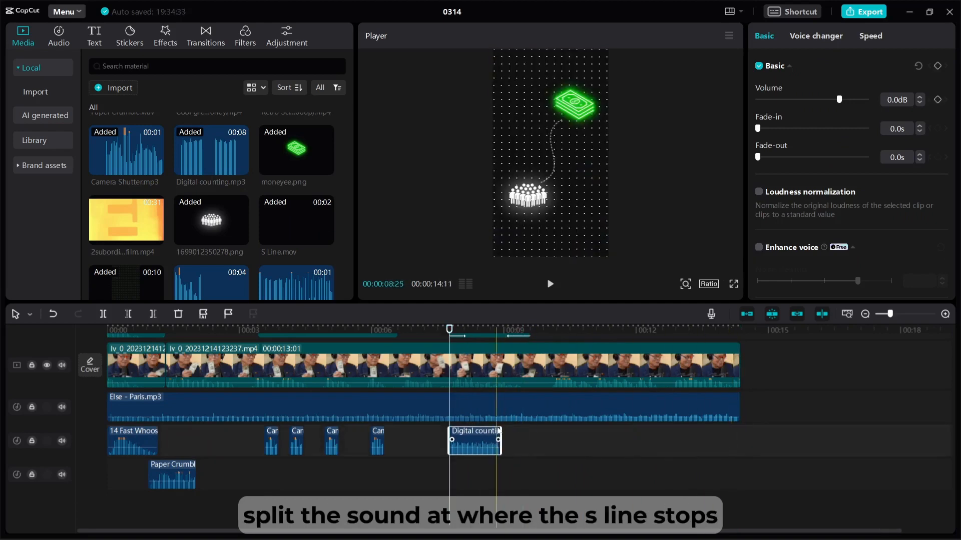
Step: Play back the road map section with its counting sound and the footage that follows it
scroll(499, 431, "up", 3)
left_click_drag(456, 330, 507, 331)
scroll(478, 420, "down", 1)
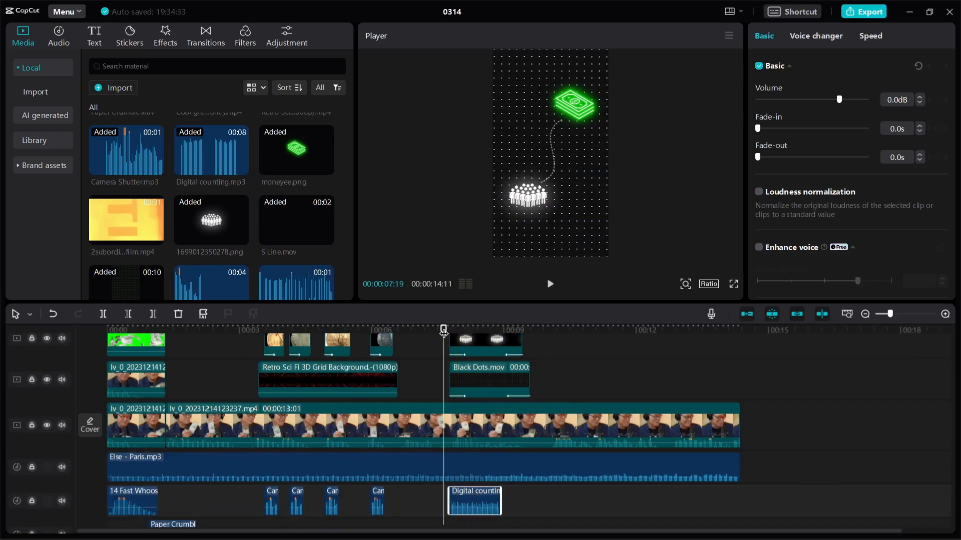
key("space")
left_click(437, 331)
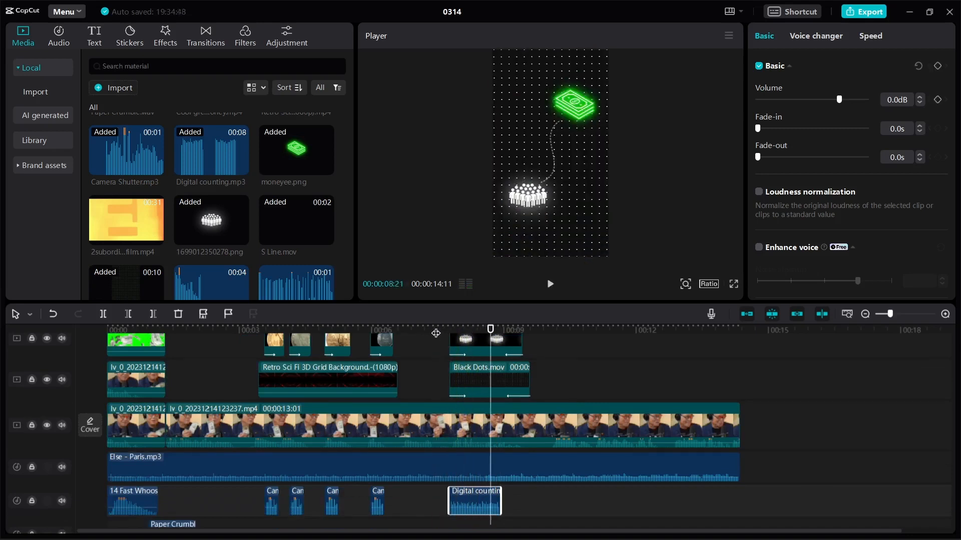
left_click(514, 330)
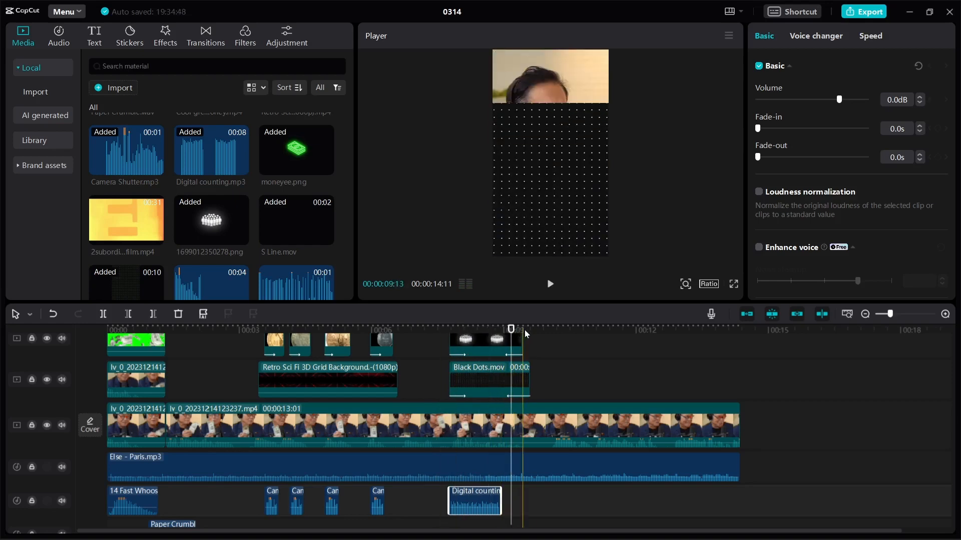
left_click(542, 332)
key("space")
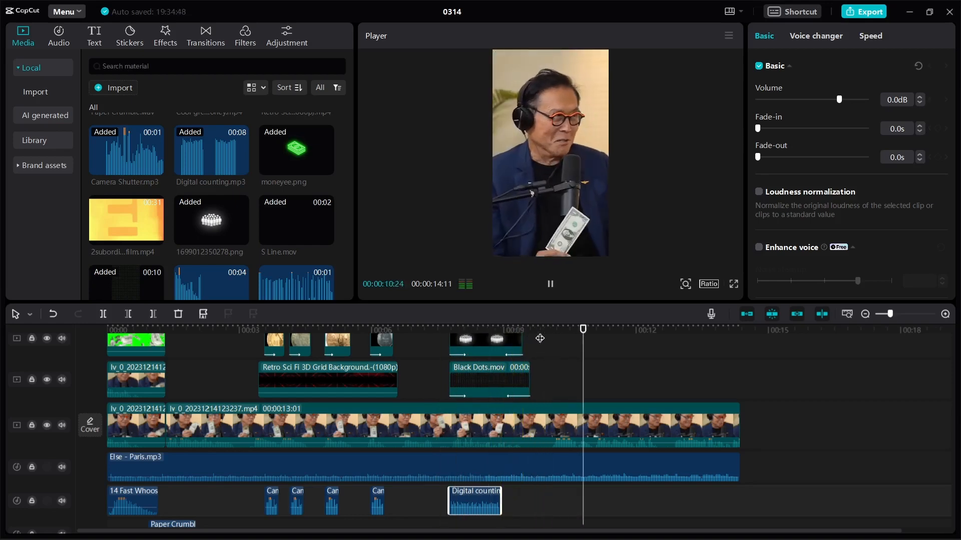
key("space")
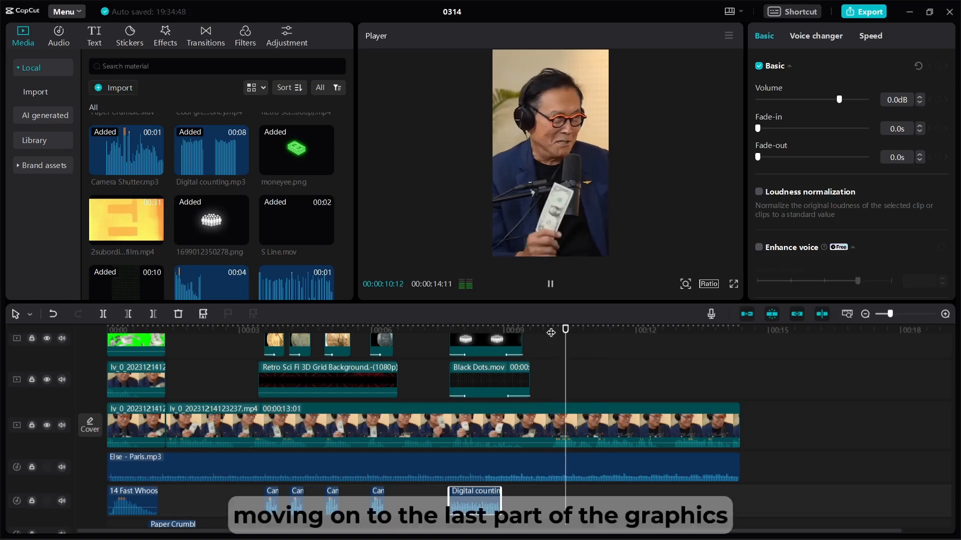
Step: Add 5subordinate.jpg above the main video after the Black Dots clip, starting at about 00:00:10:12
scroll(272, 219, "up", 3)
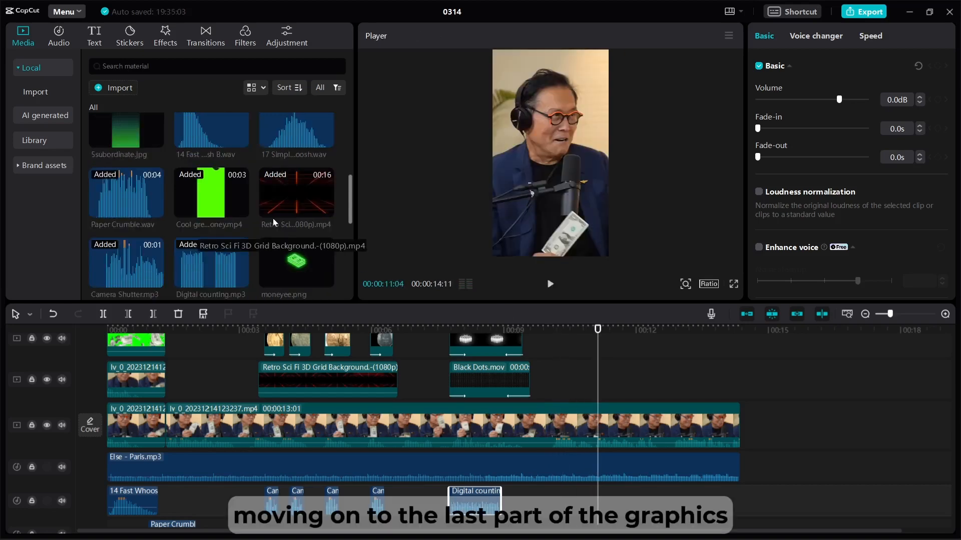
left_click(115, 124)
left_click(556, 362)
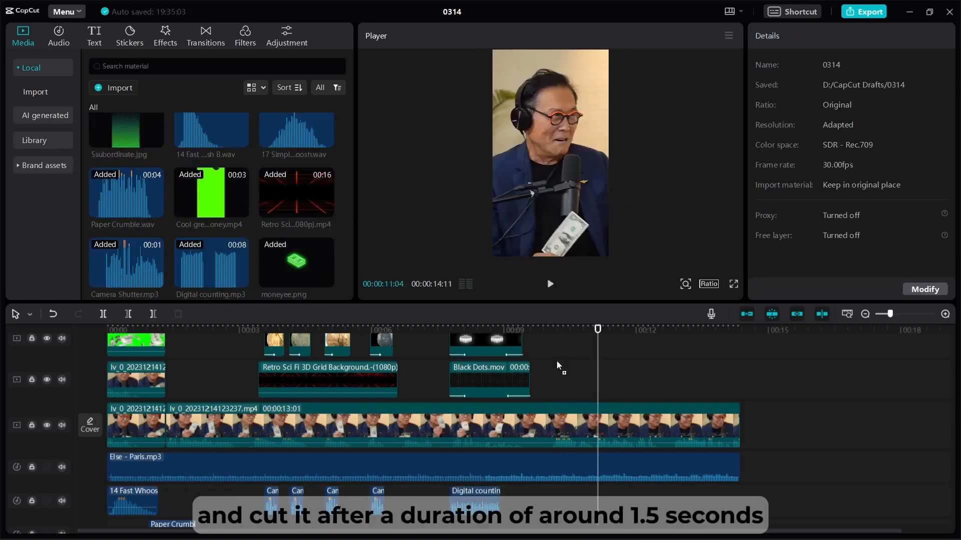
left_click_drag(557, 361, 565, 371)
left_click(553, 343)
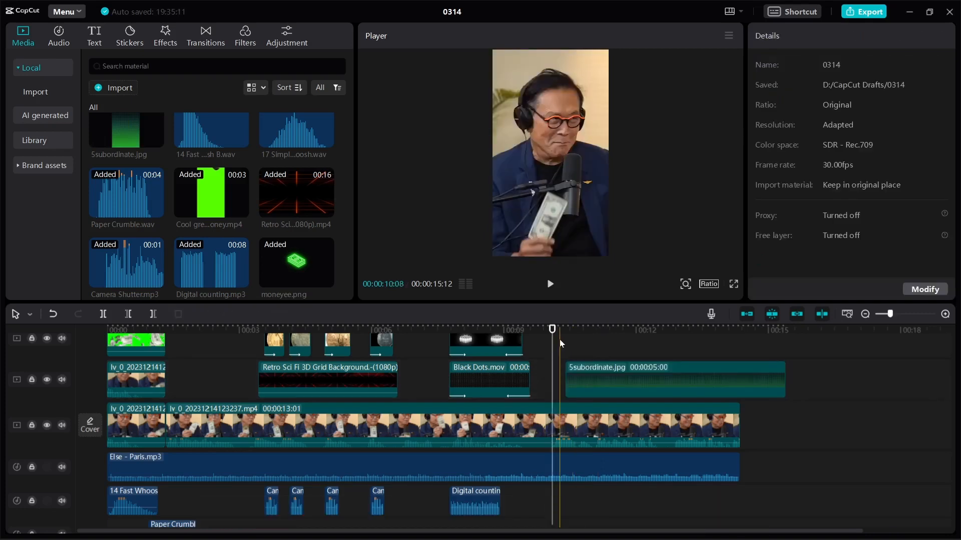
left_click(550, 284)
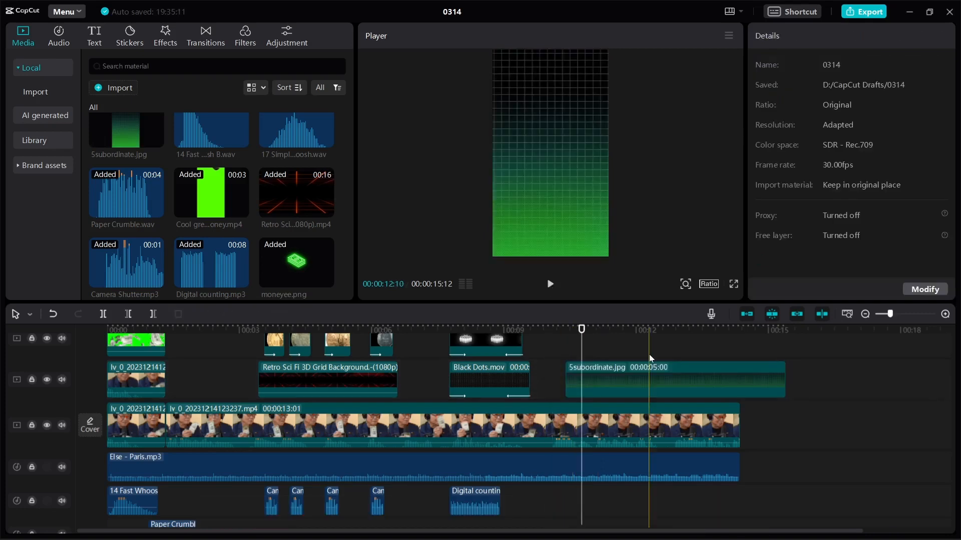
Step: Split the 5subordinate.jpg clip at about 00:00:12:10 and delete the part after the cut
left_click(648, 368)
key("ctrl+b")
key("Delete")
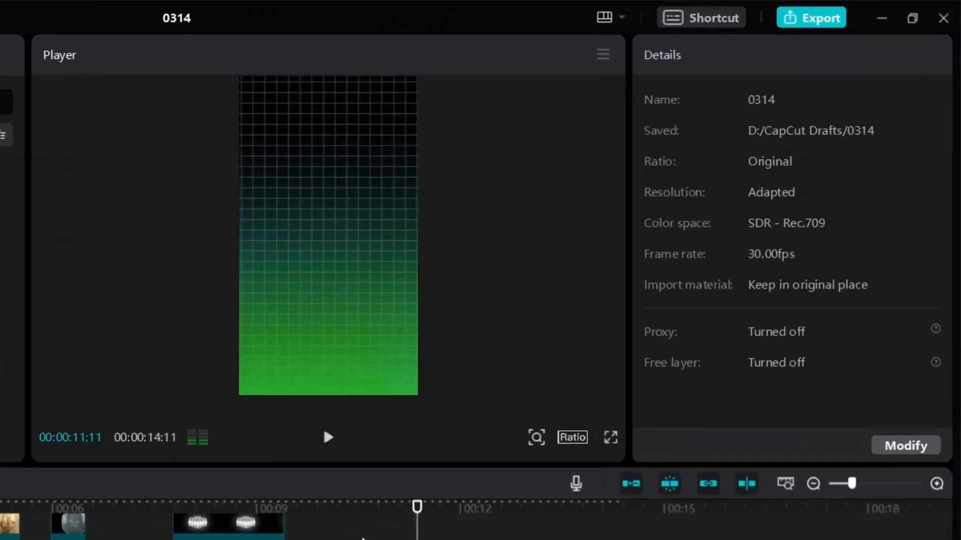
Step: Apply a Horizontal mask to the green grid clip, rotated -180° at X -32, Y -454, with a feather of 30
left_click(581, 375)
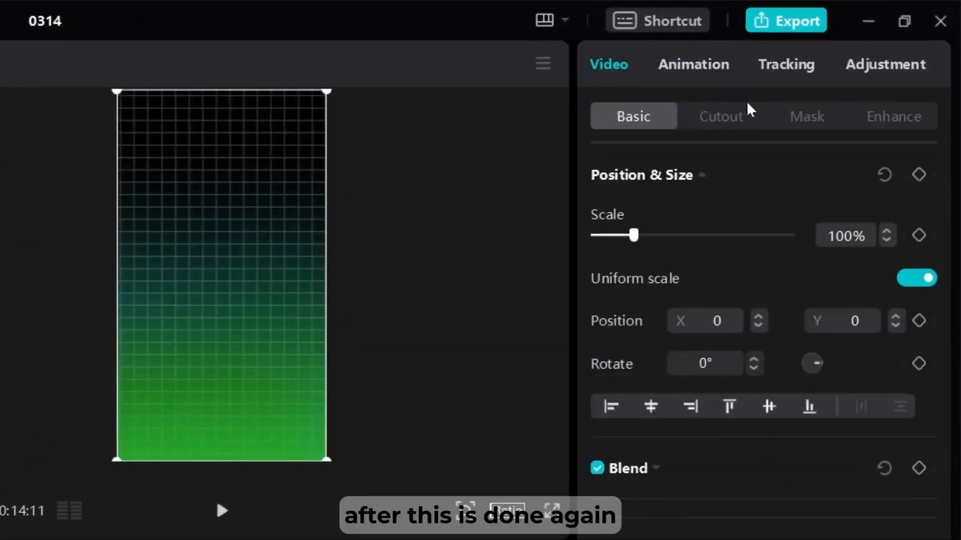
left_click(803, 119)
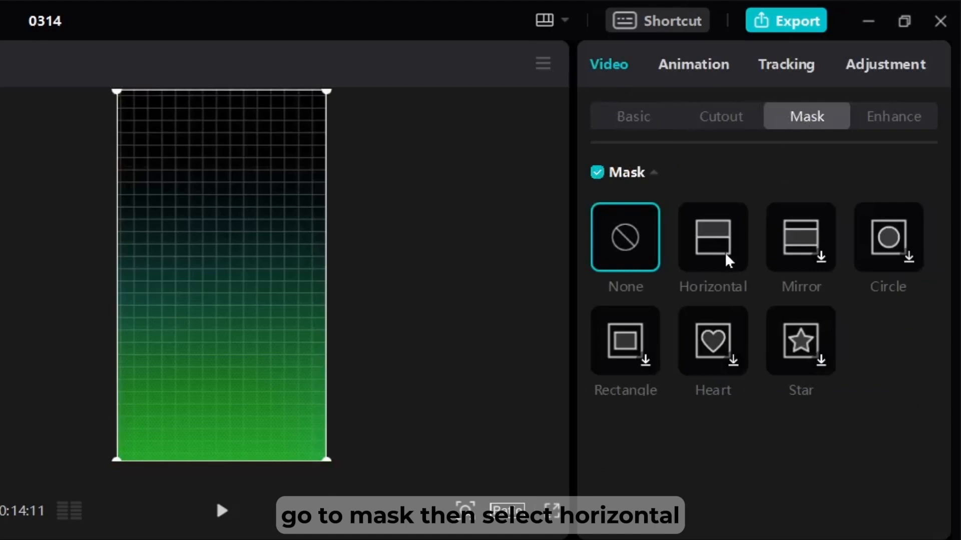
left_click(727, 257)
left_click_drag(222, 304, 230, 365)
scroll(768, 496, "down", 1)
left_click(842, 506)
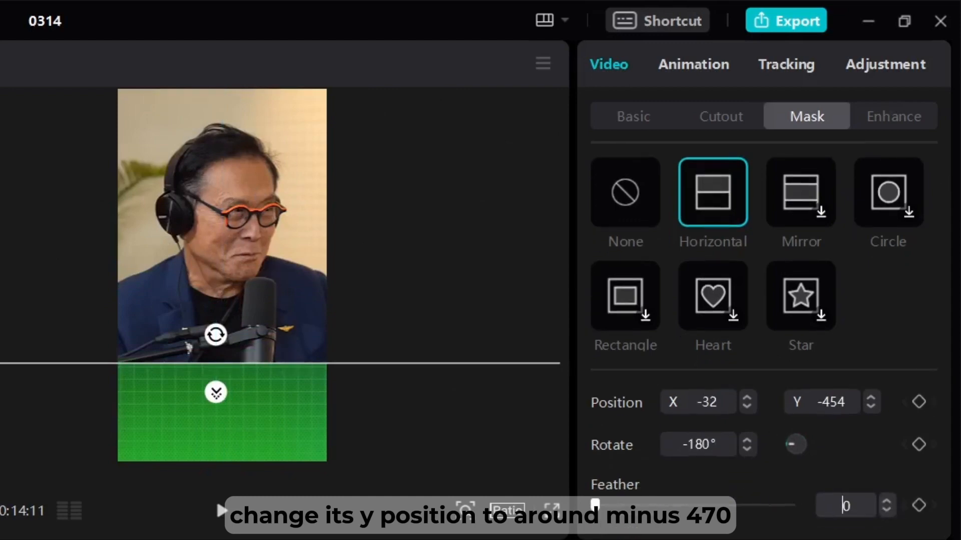
type("3")
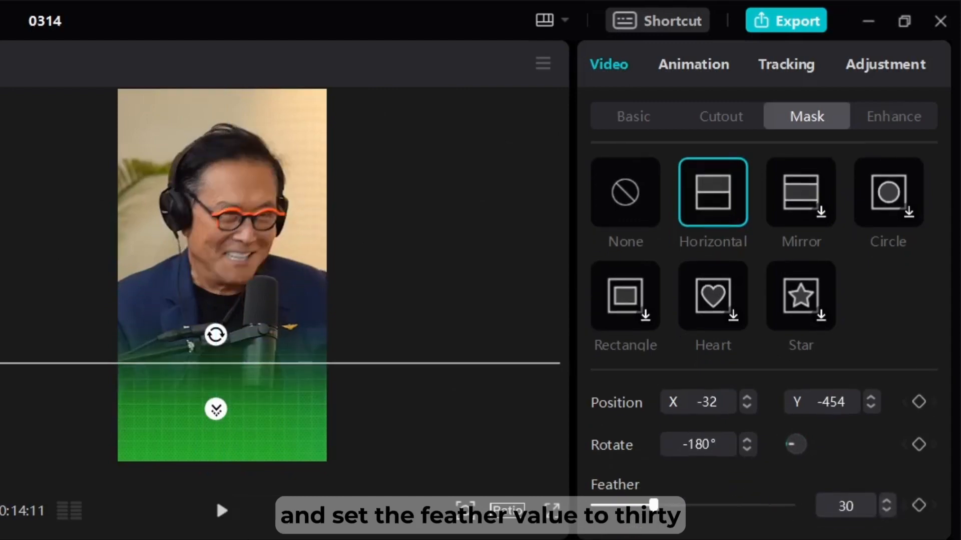
Step: Apply a Slide Up in animation to the green grid clip with a duration of 0.2 s
left_click(687, 64)
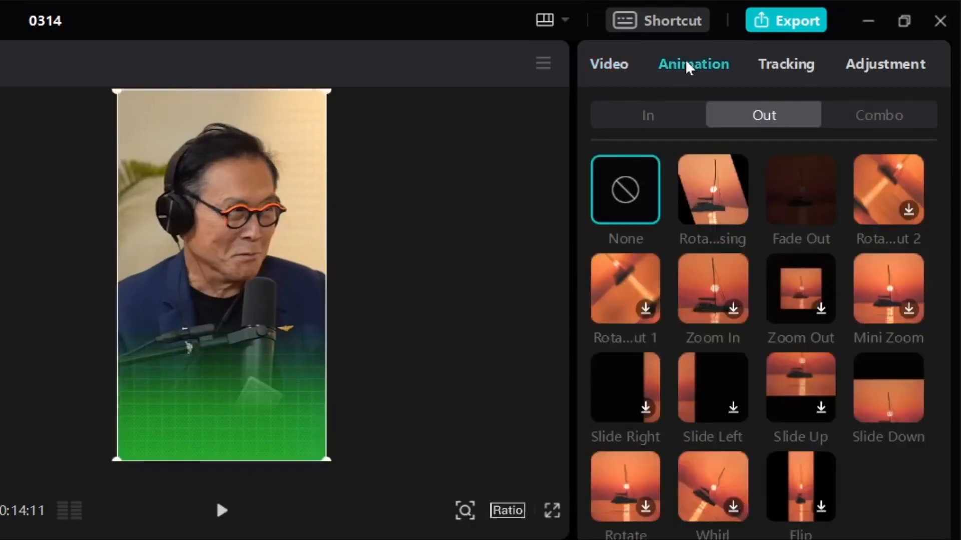
left_click(651, 123)
scroll(713, 342, "down", 1)
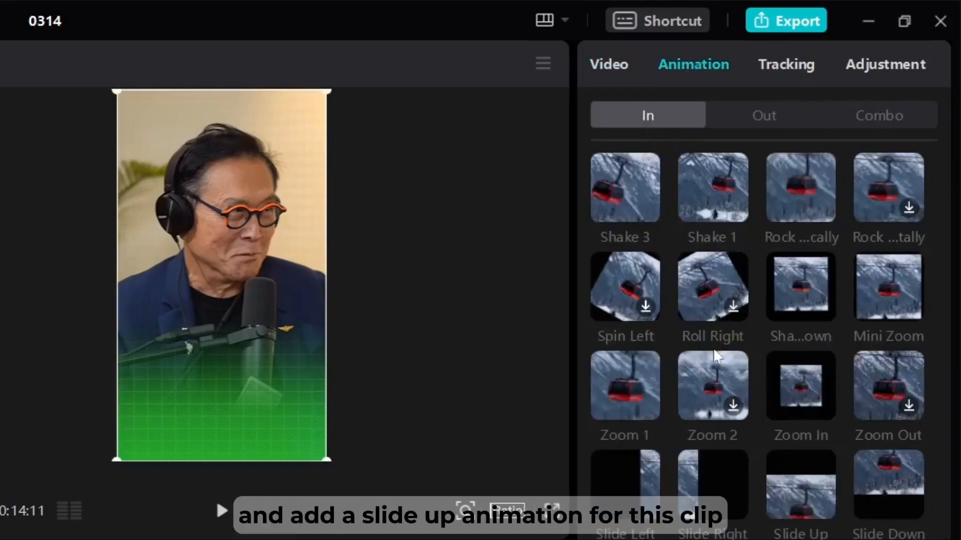
scroll(713, 348, "down", 1)
scroll(684, 392, "down", 1)
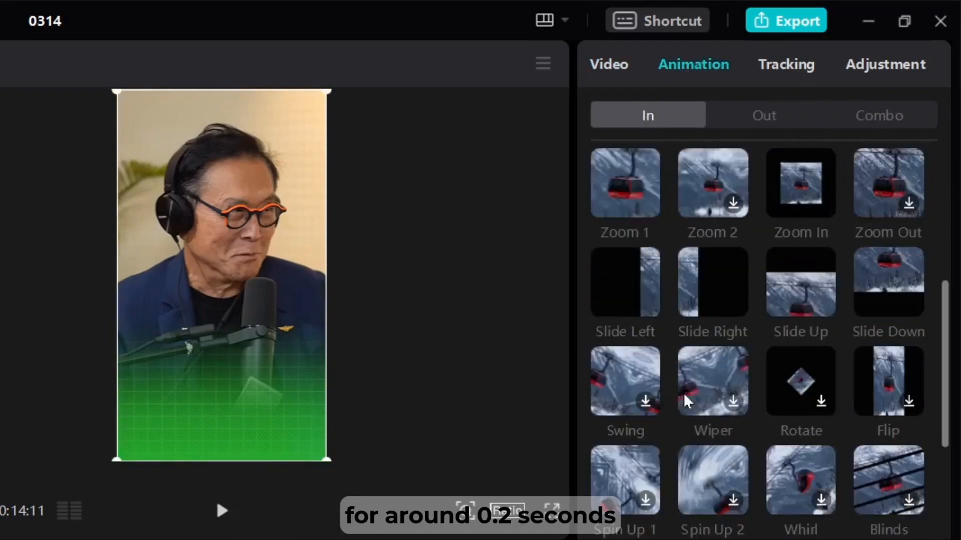
scroll(803, 351, "up", 1)
scroll(807, 359, "up", 2)
scroll(806, 359, "down", 1)
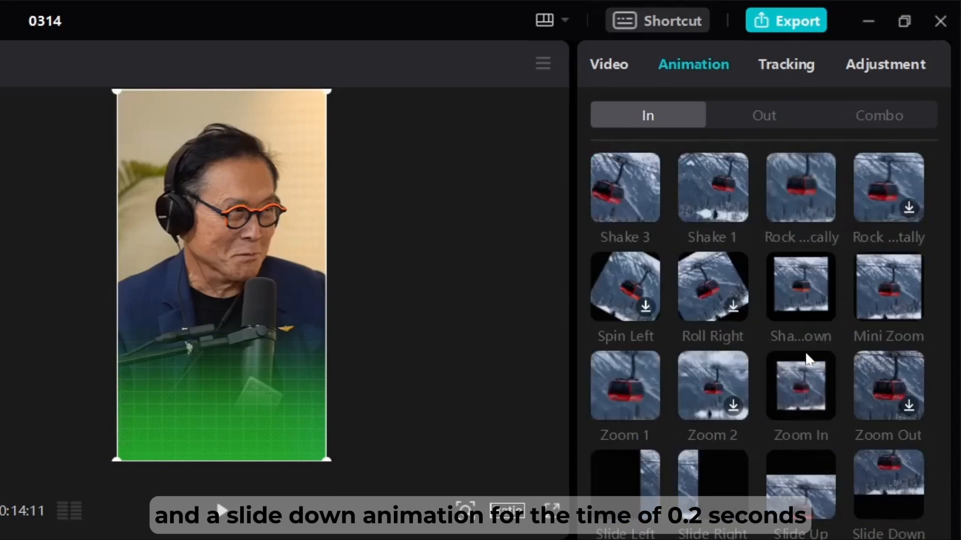
scroll(807, 360, "down", 1)
left_click(805, 370)
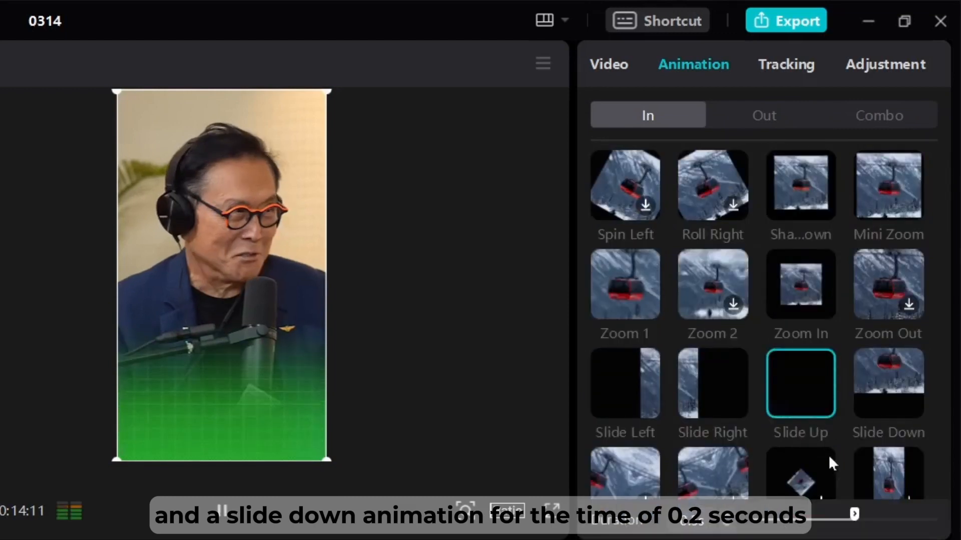
left_click_drag(853, 513, 783, 518)
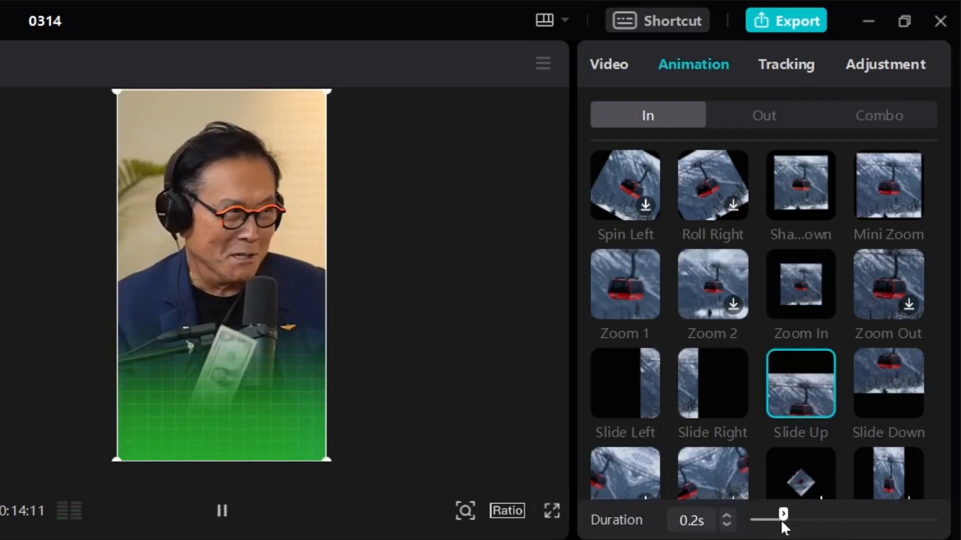
Step: Add a Slide Down out animation of 0.2 s to the green grid clip
left_click(726, 116)
left_click(885, 392)
left_click_drag(794, 521, 841, 524)
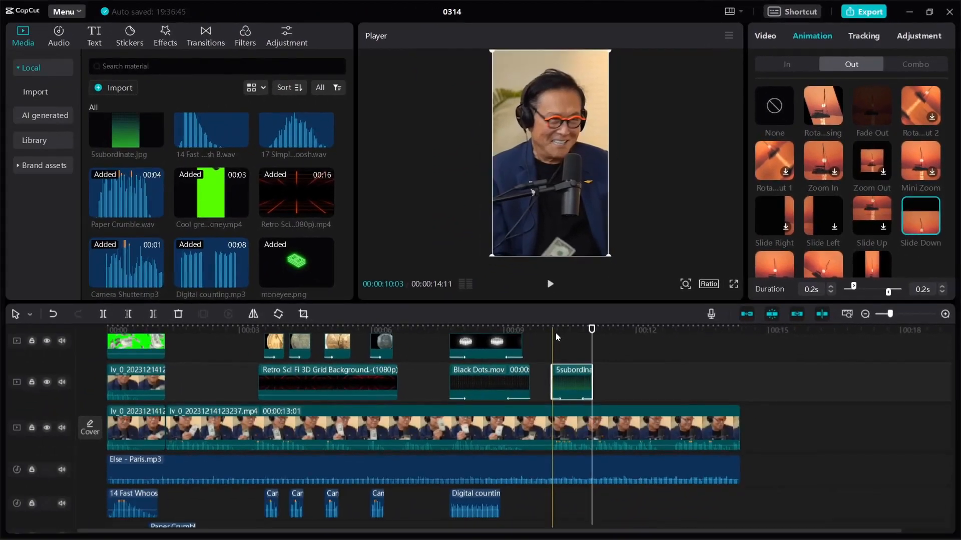
Step: Add the green-screen Cash Pop clip above the green grid clip at 2x speed, positioned over the lower part of the frame
left_click(555, 332)
scroll(211, 200, "down", 5)
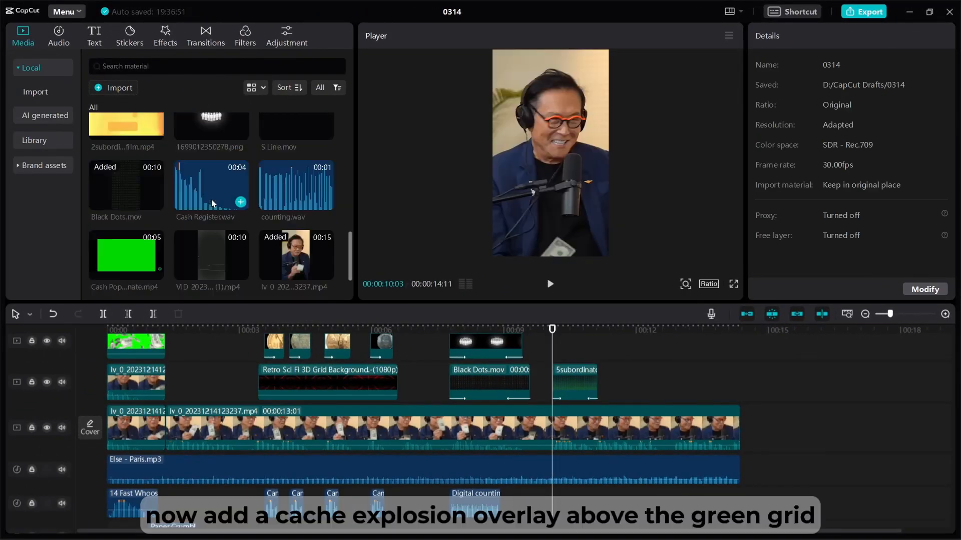
left_click_drag(125, 253, 575, 326)
left_click_drag(611, 172, 551, 235)
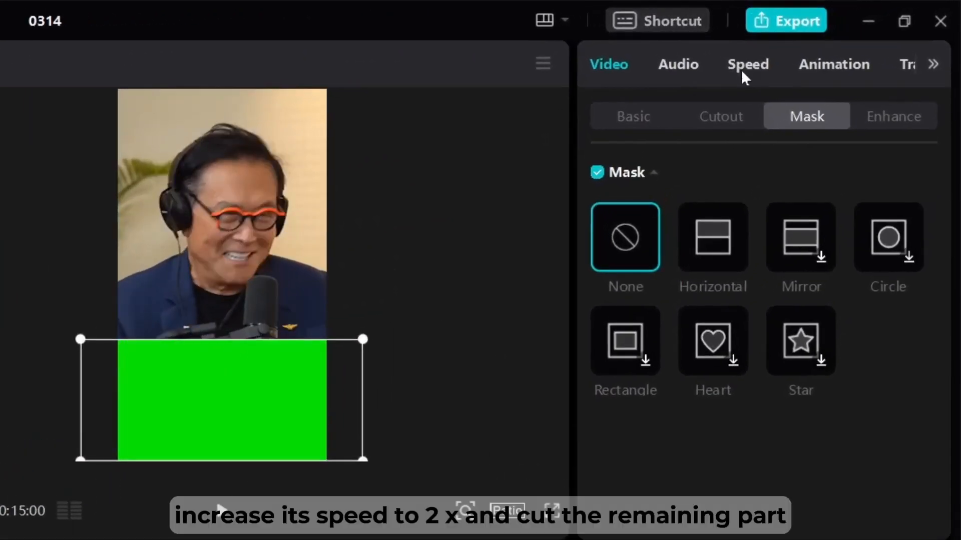
left_click(788, 53)
Step: Key out the Cash Pop clip's green background with Chroma key, setting strength and shadow to 100
left_click(689, 208)
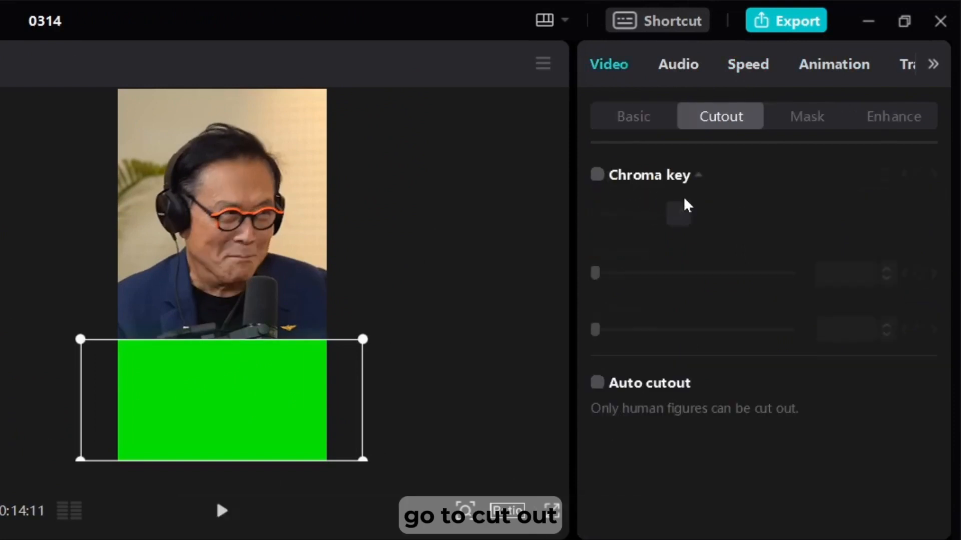
left_click(597, 175)
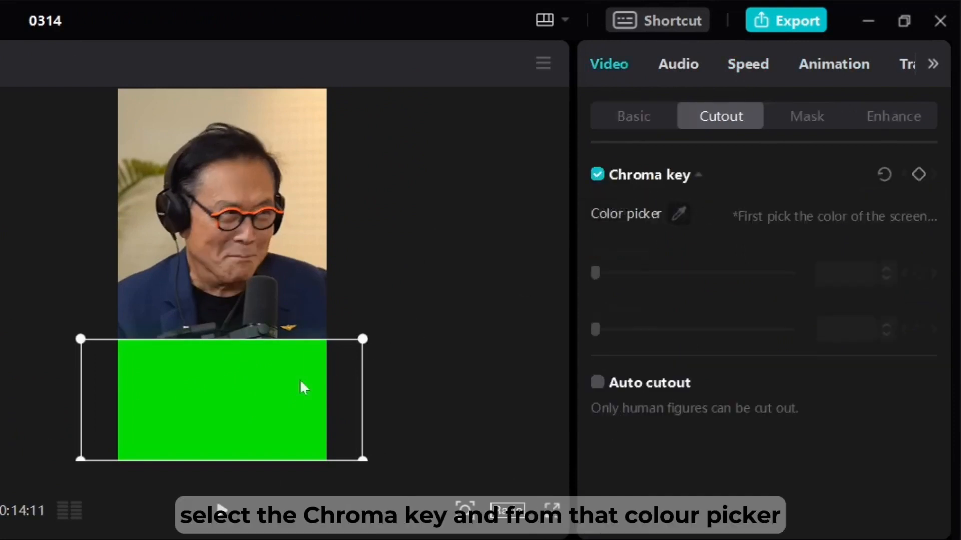
left_click(283, 386)
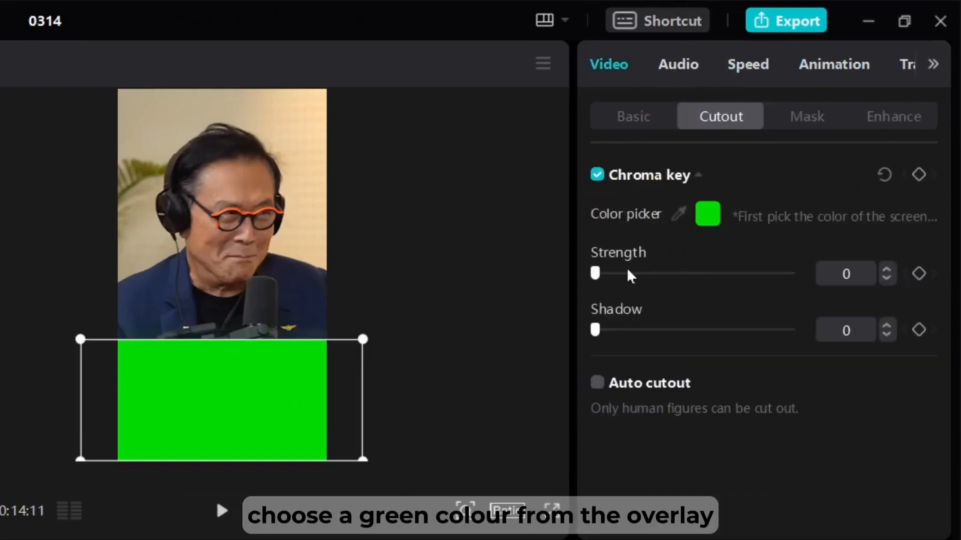
left_click_drag(629, 273, 791, 273)
left_click_drag(613, 329, 850, 355)
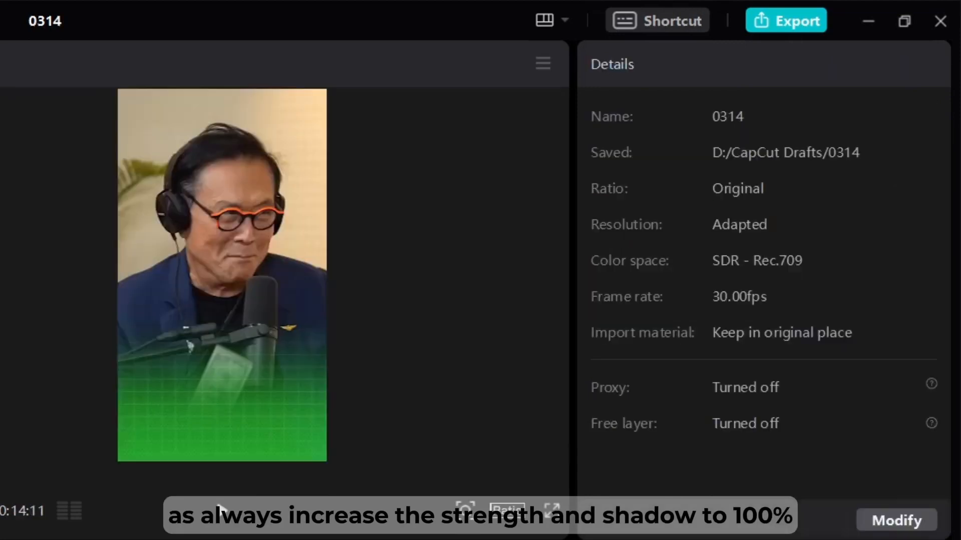
Step: Add the Cash Register.wav sound effect beneath the Cash Pop clip and play that section back
left_click(698, 508)
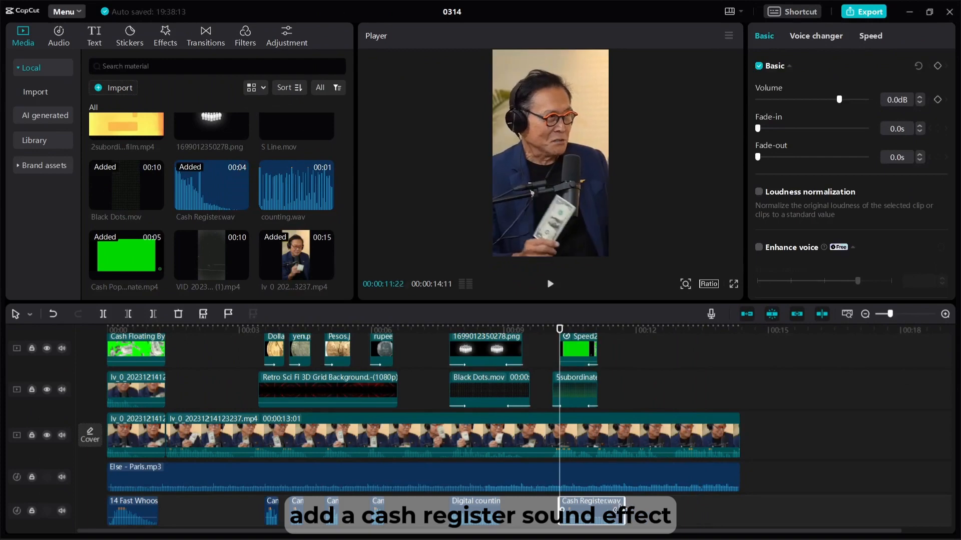
left_click_drag(559, 329, 543, 331)
key("space")
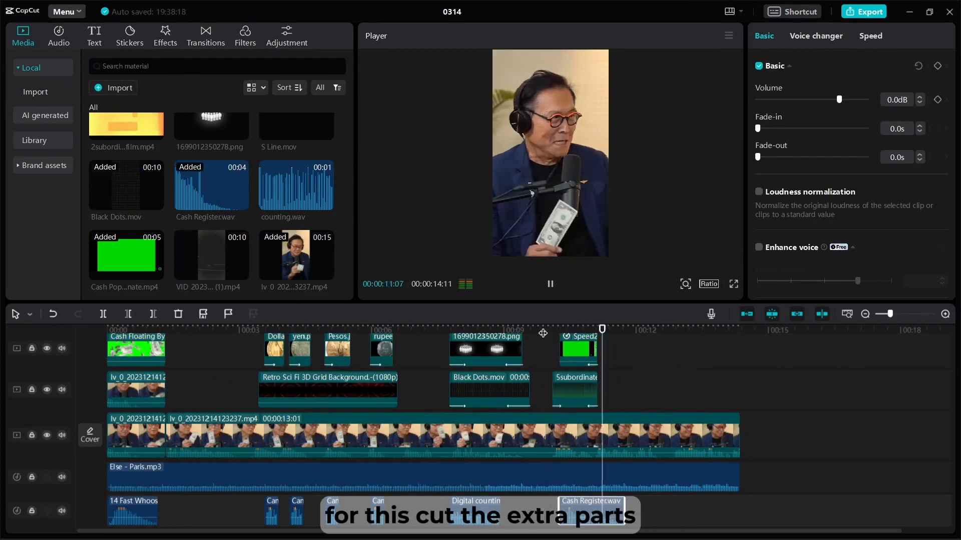
key("space")
Step: Add 5subordinate.jpg above the main video from about 00:00:11:16 and trim its end to the main video's end
left_click_drag(545, 331, 627, 330)
left_click(575, 390)
left_click_drag(145, 233, 631, 390)
left_click_drag(848, 385, 742, 406)
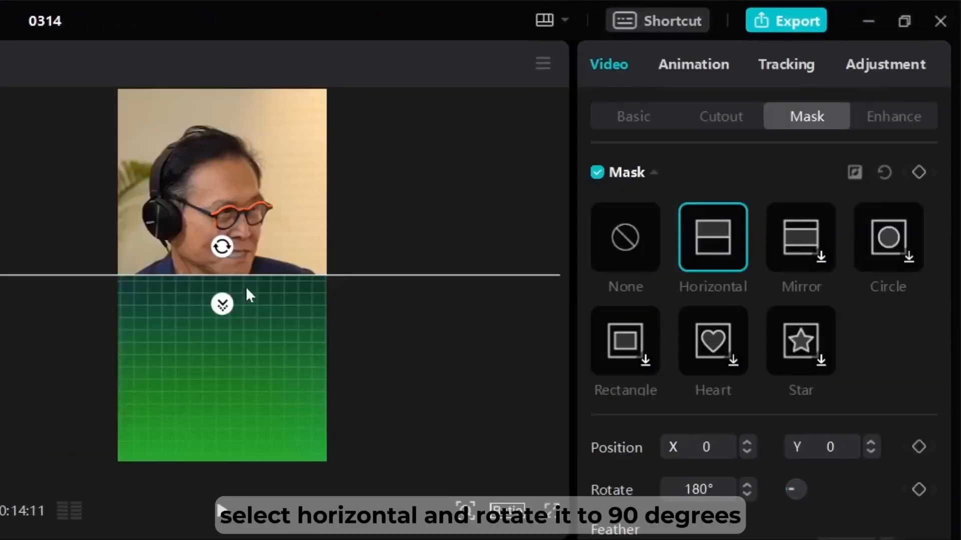
Step: Mask the second green grid clip horizontally at 180° around Y -491 with a feather of 30, nudging the mask line slightly upward
left_click_drag(247, 289, 247, 371)
scroll(665, 481, "down", 2)
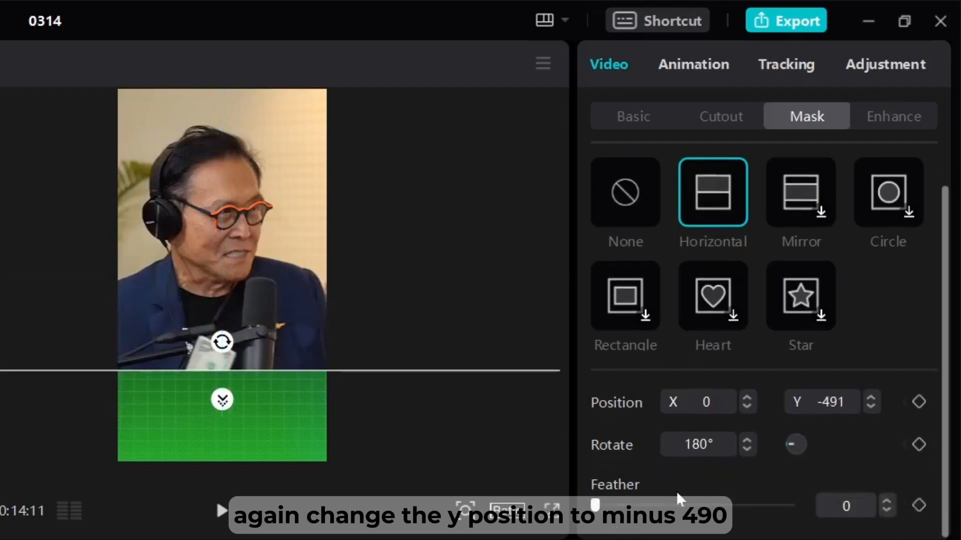
left_click(842, 505)
type("3")
key("Return")
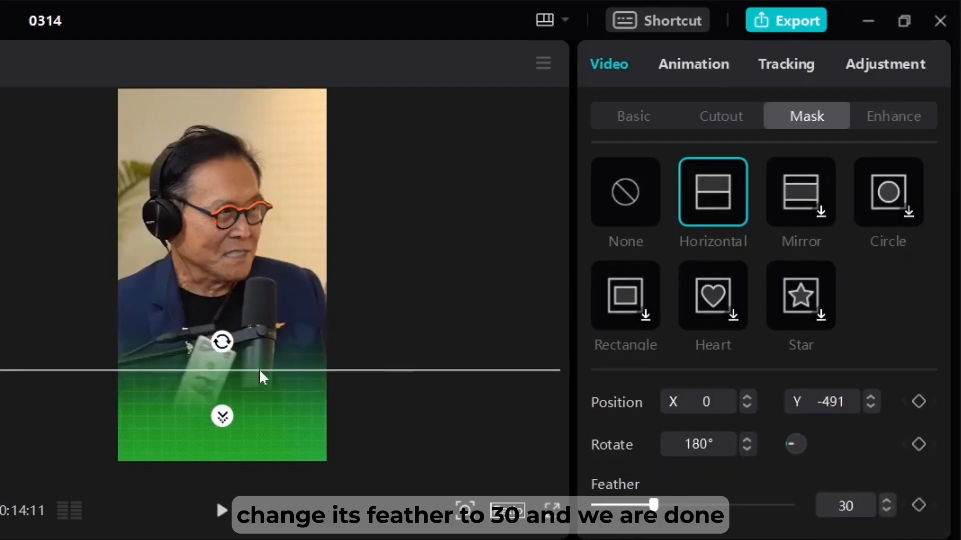
left_click_drag(260, 369, 259, 358)
Step: Split the main video at the second green grid clip's start and place a copy of the later part above that grid clip
left_click(616, 425)
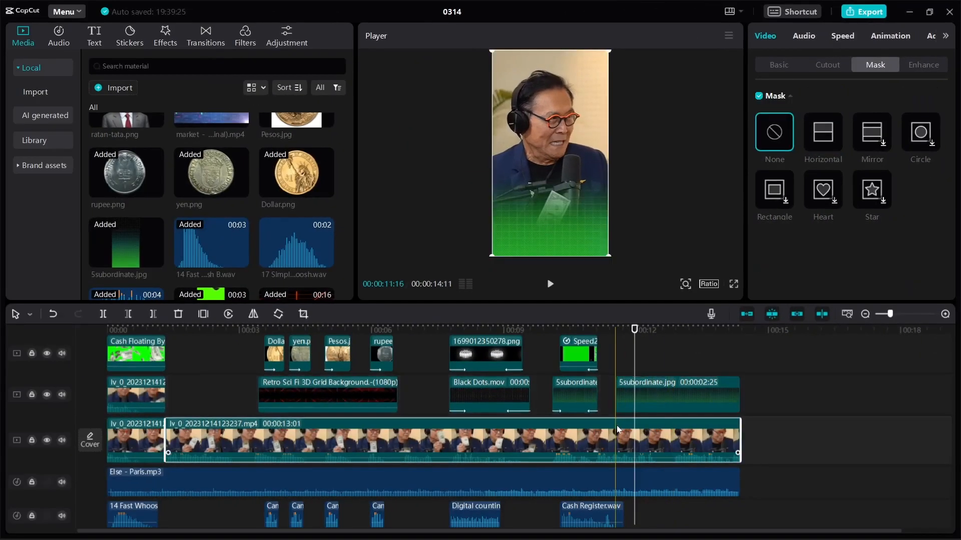
key("ctrl+b")
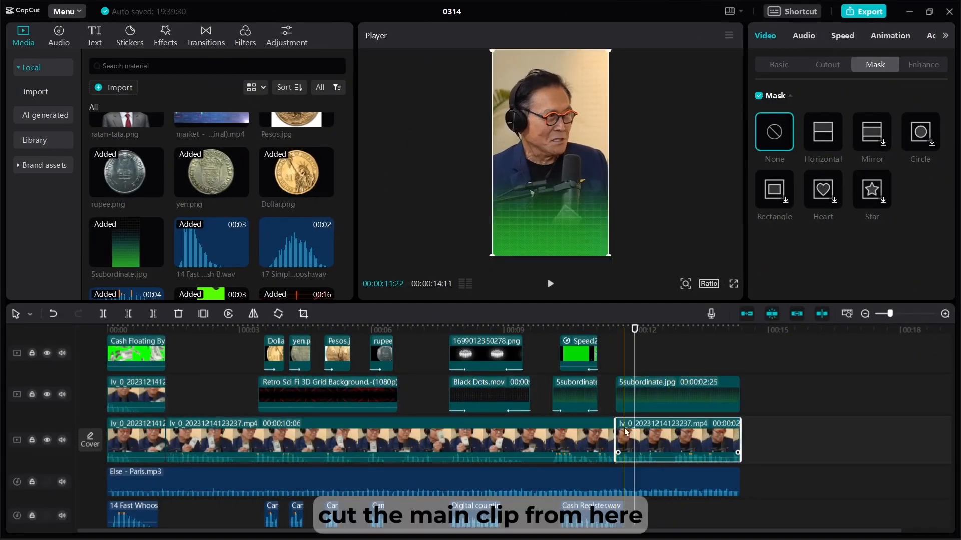
key("ctrl+c")
key("ctrl+v")
left_click_drag(664, 353, 634, 342)
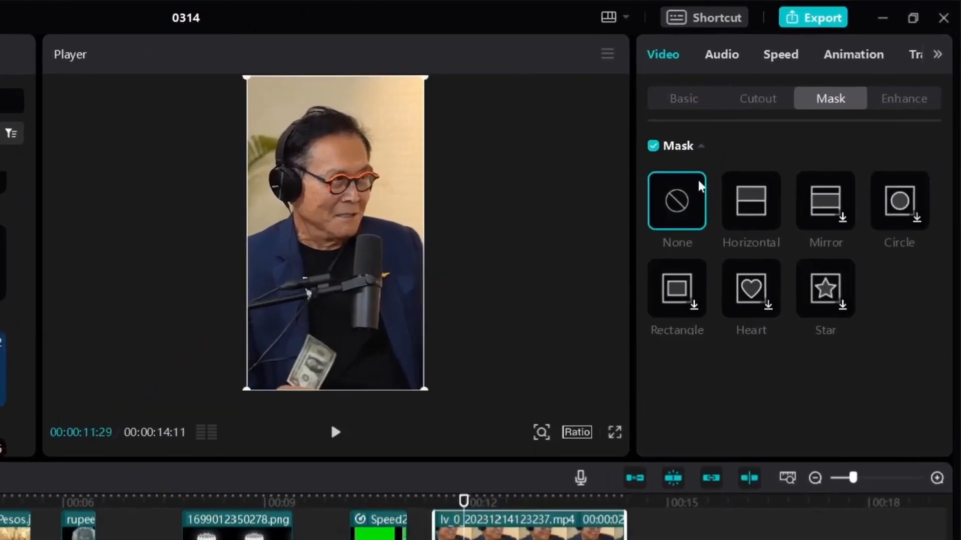
Step: Apply Auto cutout to the copied main clip above the green grid and set its layer to 1
left_click(827, 65)
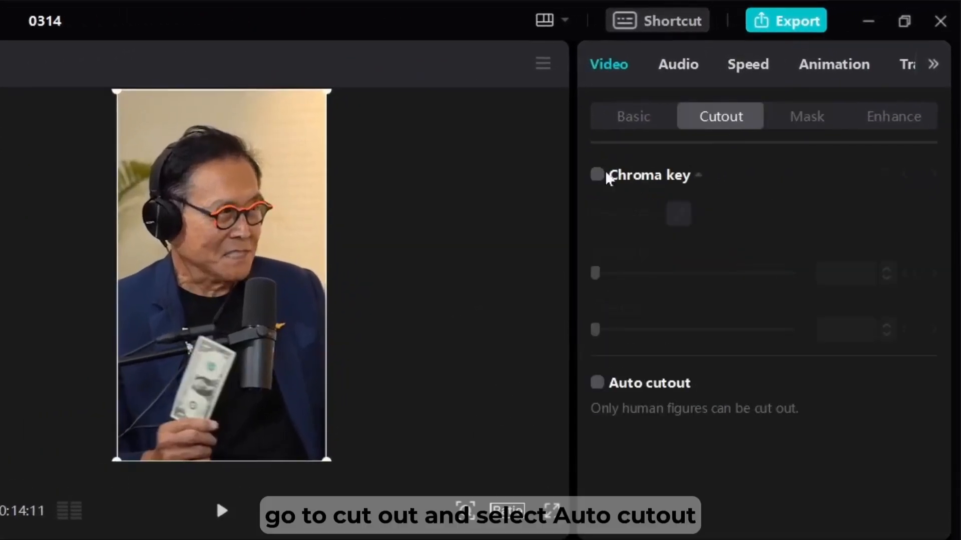
left_click(597, 383)
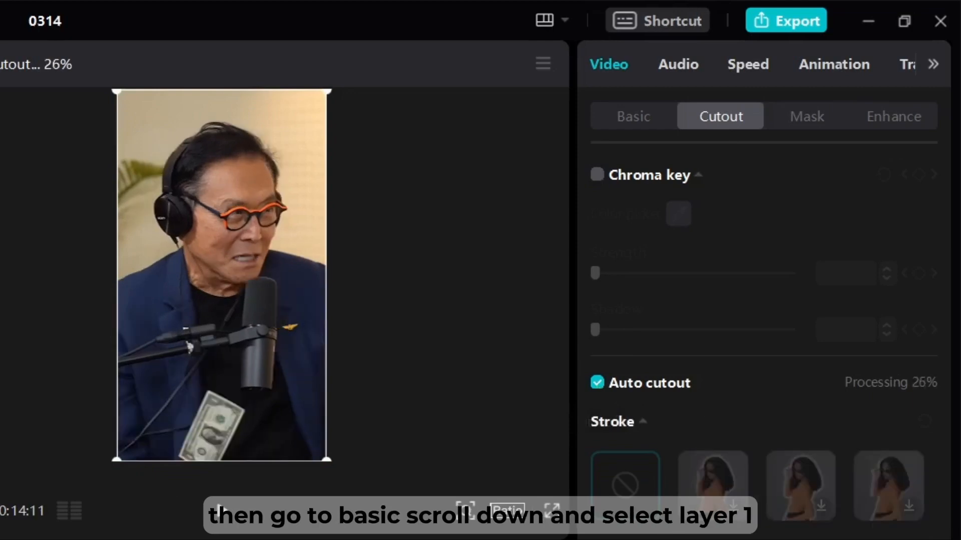
scroll(732, 403, "down", 1)
scroll(731, 399, "down", 3)
left_click(634, 116)
scroll(764, 415, "down", 10)
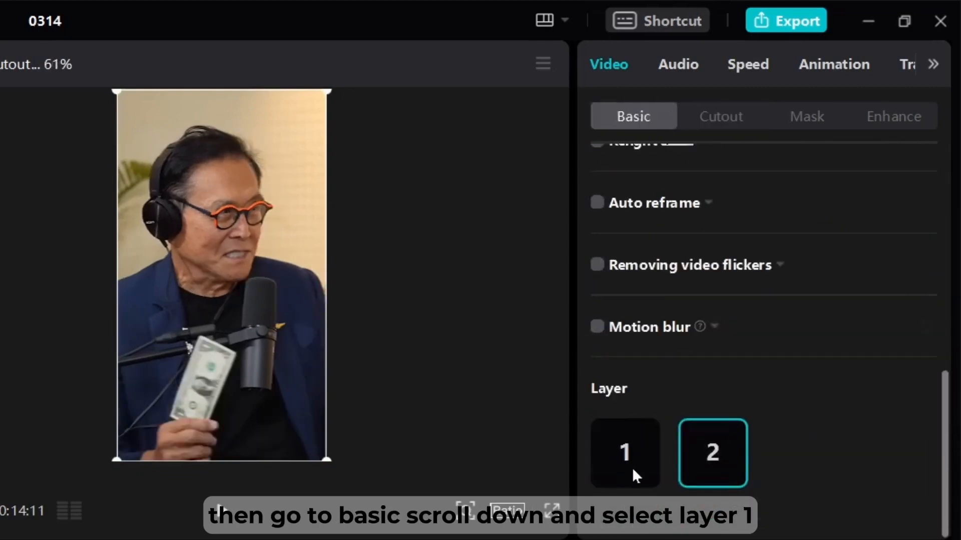
left_click(630, 468)
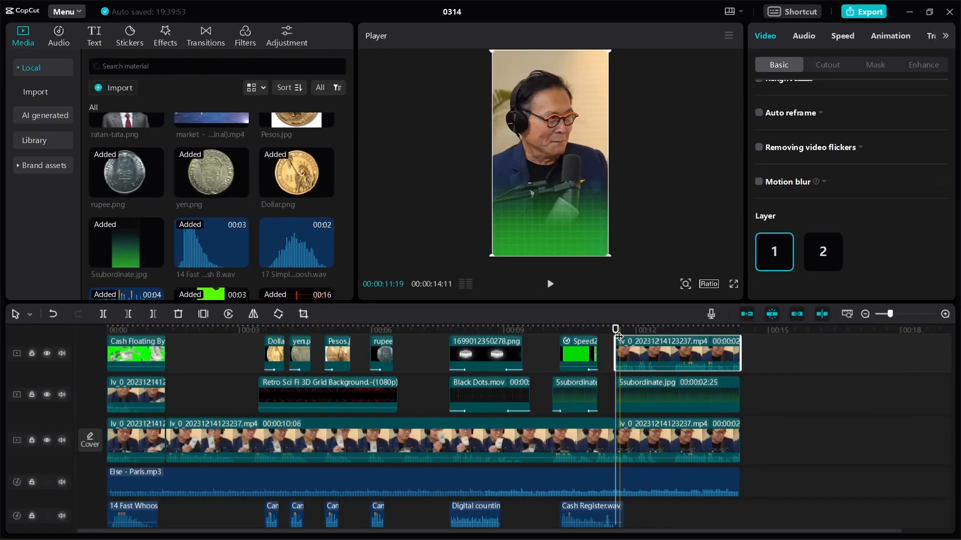
Step: Add ratan-tata.png above the cutout clip at 47% scale, X -278, Y -1412, with a 0.5 s Slide Up in animation
scroll(127, 210, "up", 3)
left_click_drag(126, 215, 624, 367)
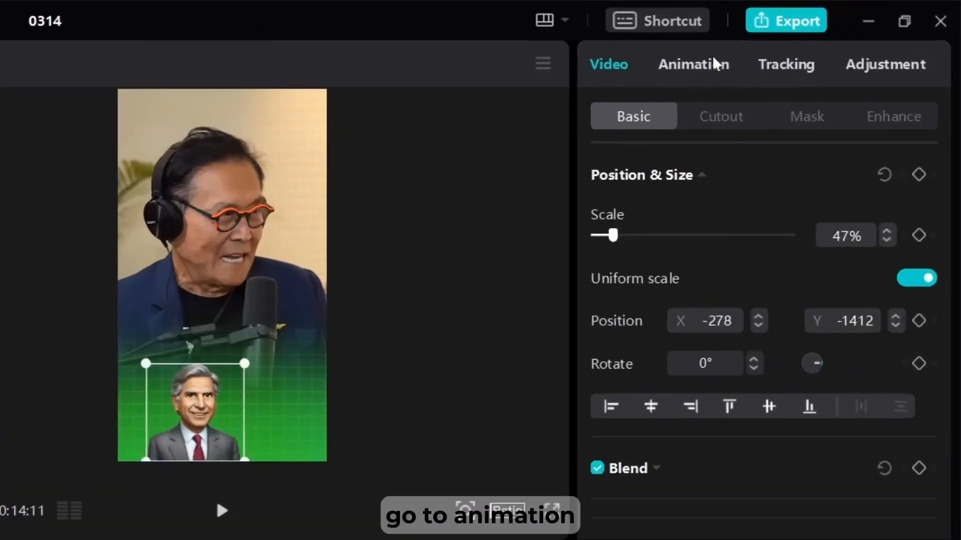
left_click(812, 36)
left_click(669, 111)
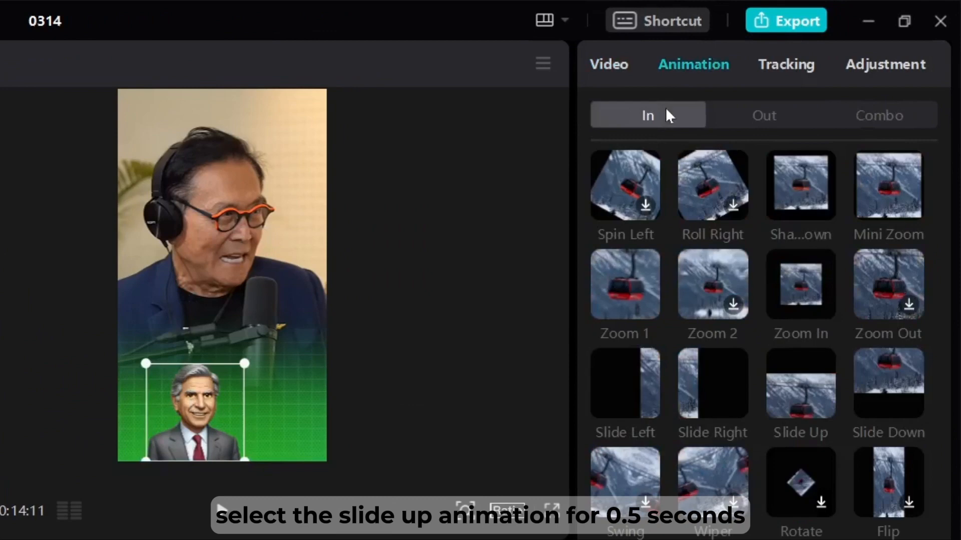
left_click(793, 373)
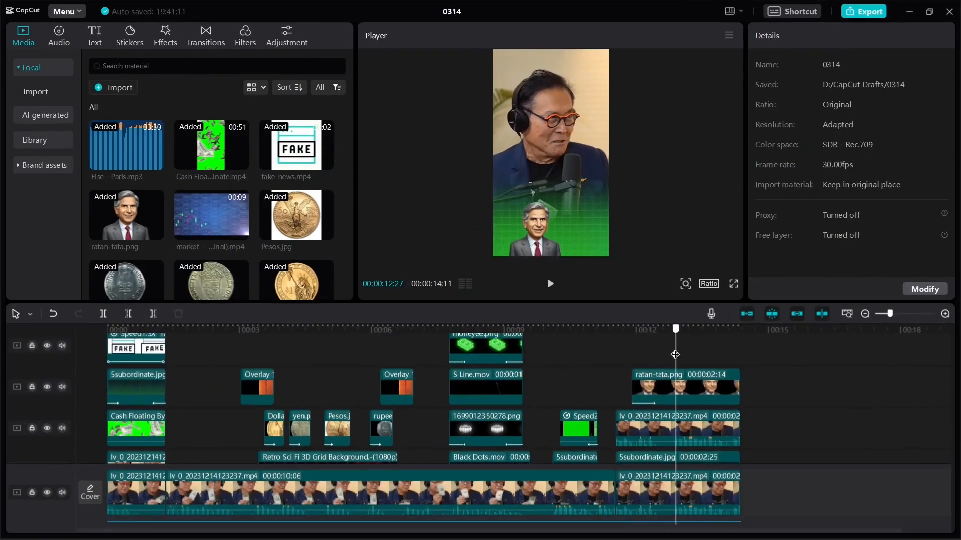
Step: Add the stock market video above ratan-tata.png at 2.0x speed, enlarged to around 175% and moved to the upper part of the frame
left_click(161, 219)
left_click(200, 214)
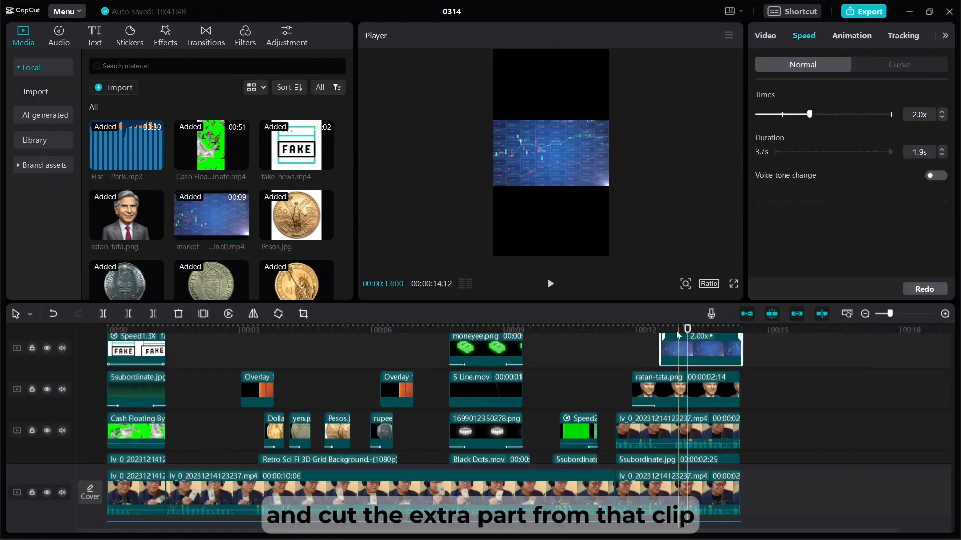
left_click_drag(609, 186, 656, 214)
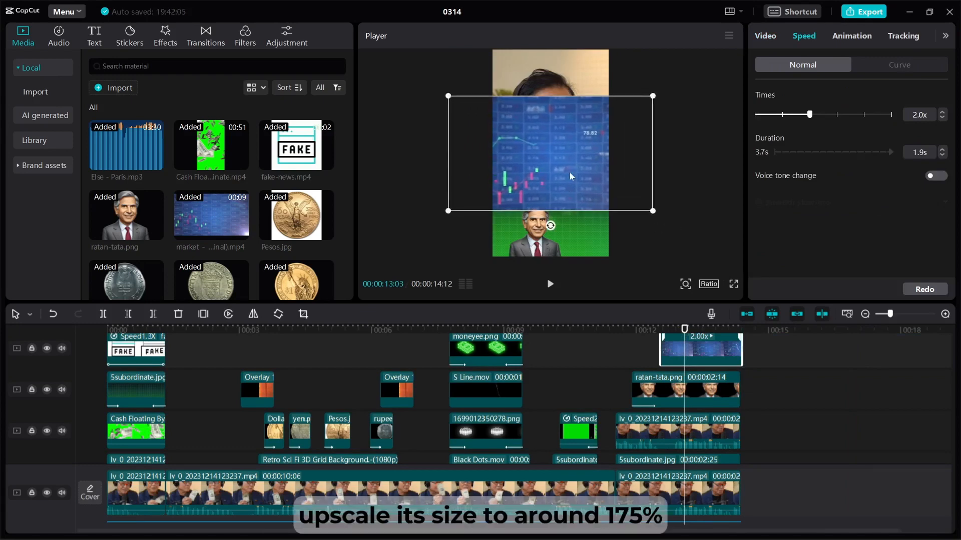
left_click_drag(569, 172, 609, 139)
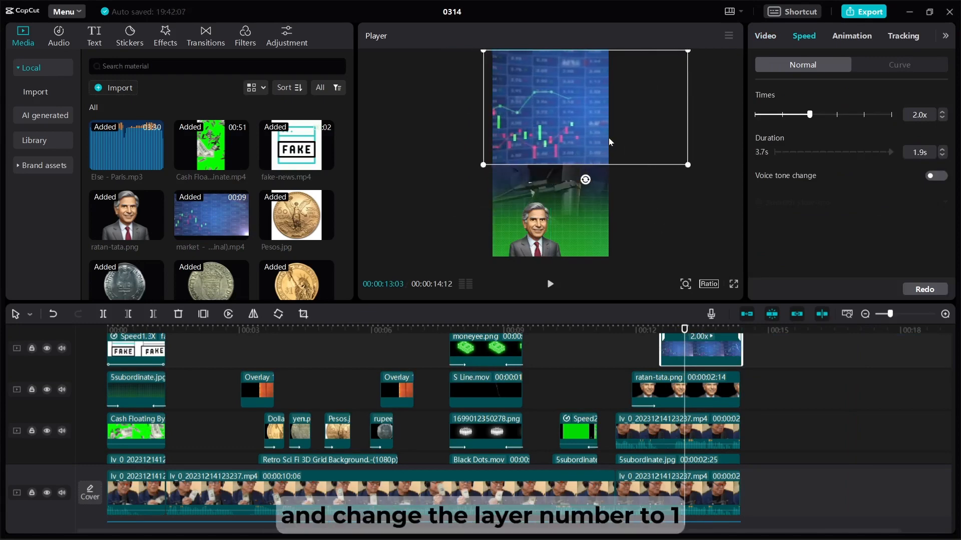
Step: Set the stock market clip's layer to 1 and apply a 0.5 s Fade In animation to it
left_click(766, 35)
scroll(853, 213, "down", 5)
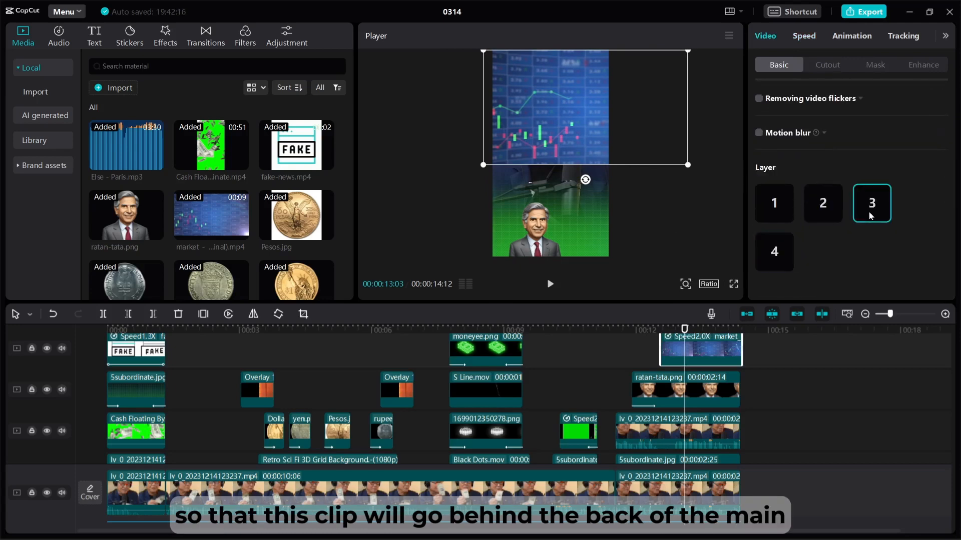
left_click(835, 209)
left_click(776, 209)
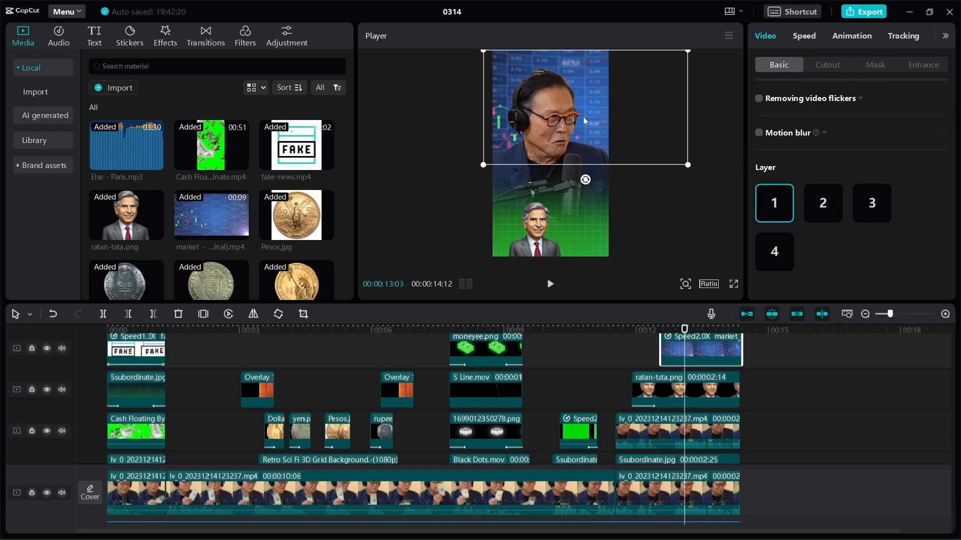
left_click_drag(583, 116, 582, 116)
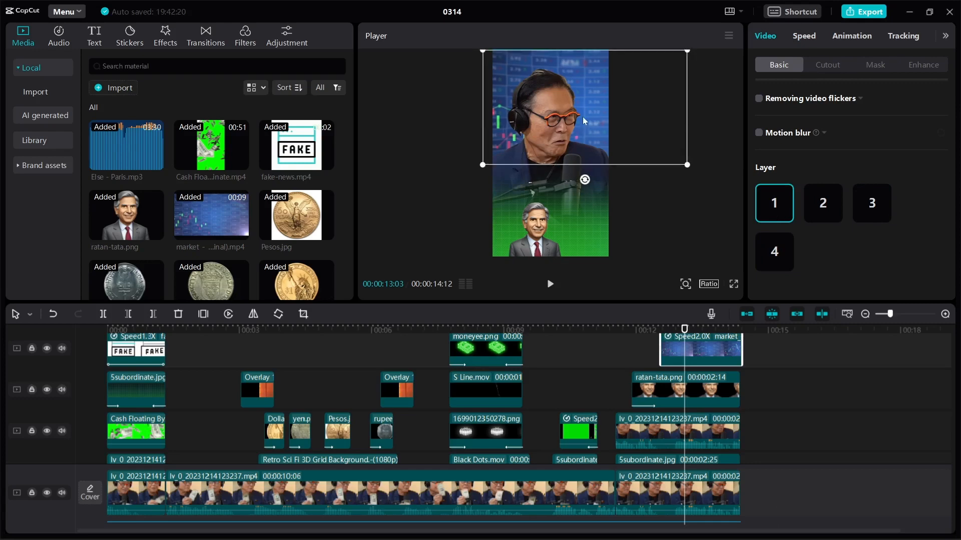
left_click(581, 147)
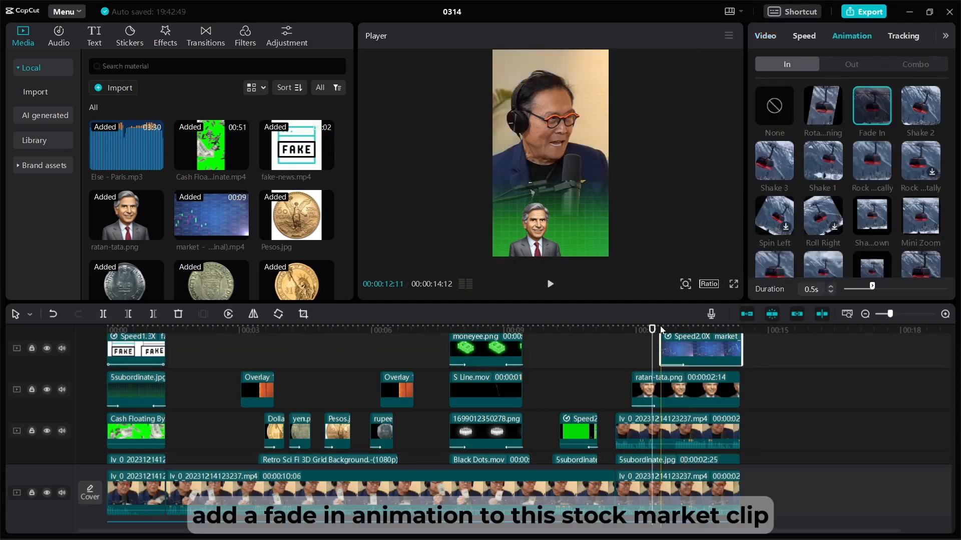
Step: Add counting.wav at the stock market clip's start, paste two copies after it up to the video's end, and play the section
left_click(660, 329)
scroll(197, 229, "down", 10)
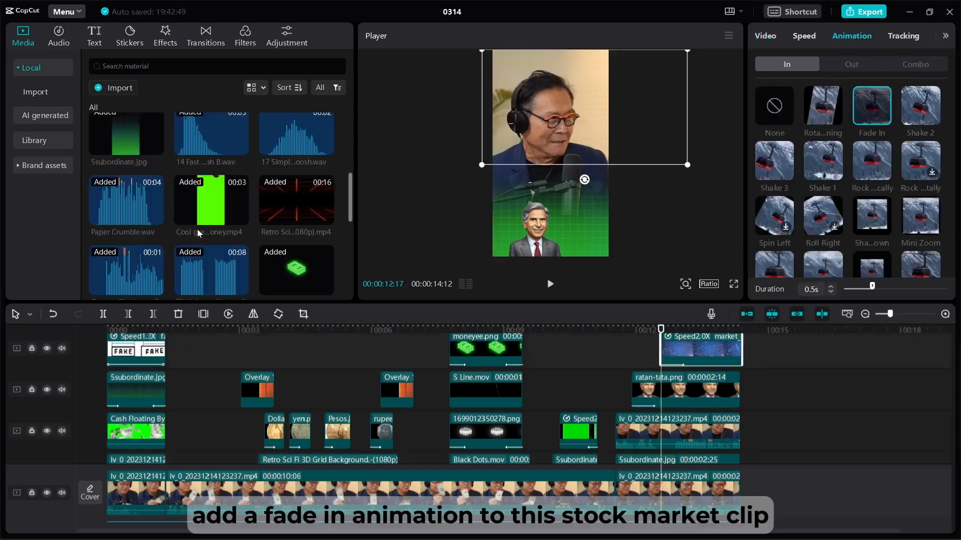
left_click(297, 182)
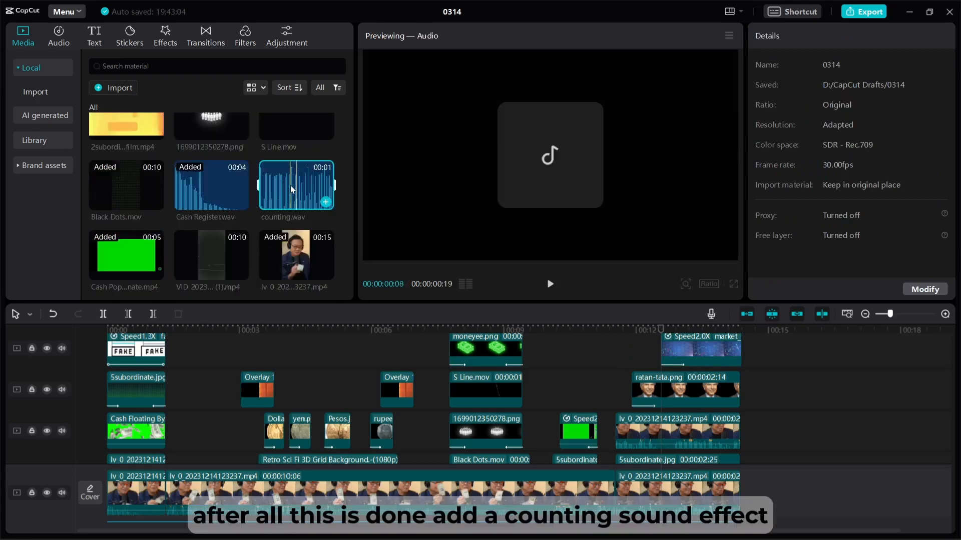
left_click_drag(290, 185, 660, 485)
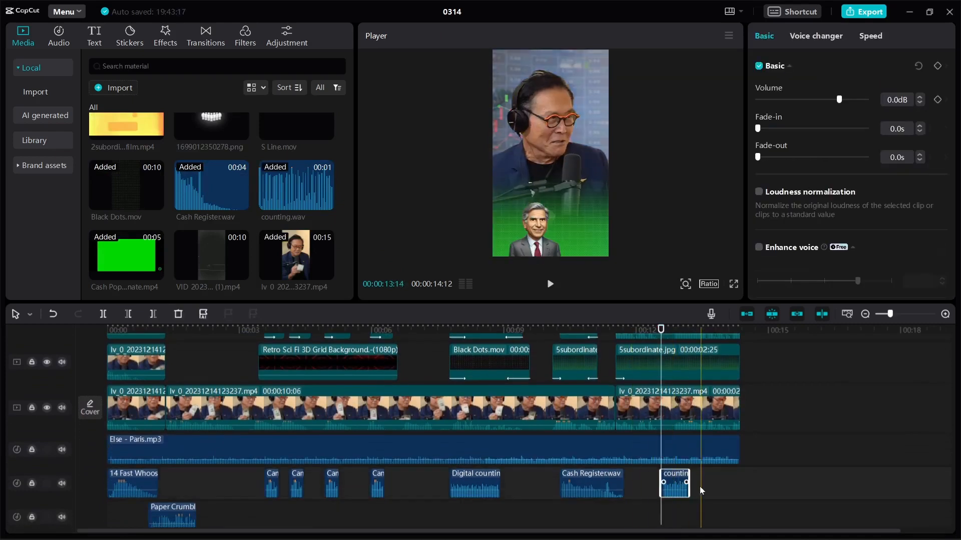
key("ctrl+v")
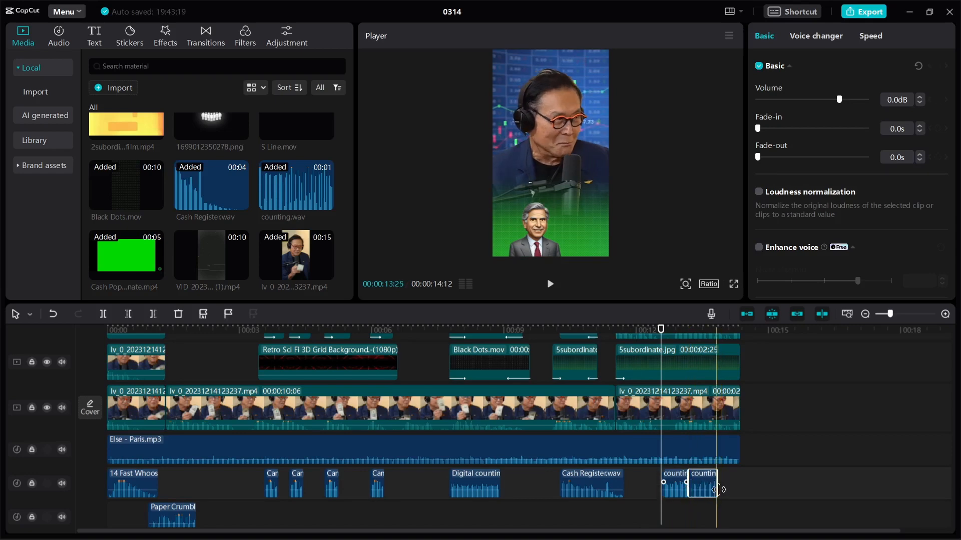
key("ctrl+v")
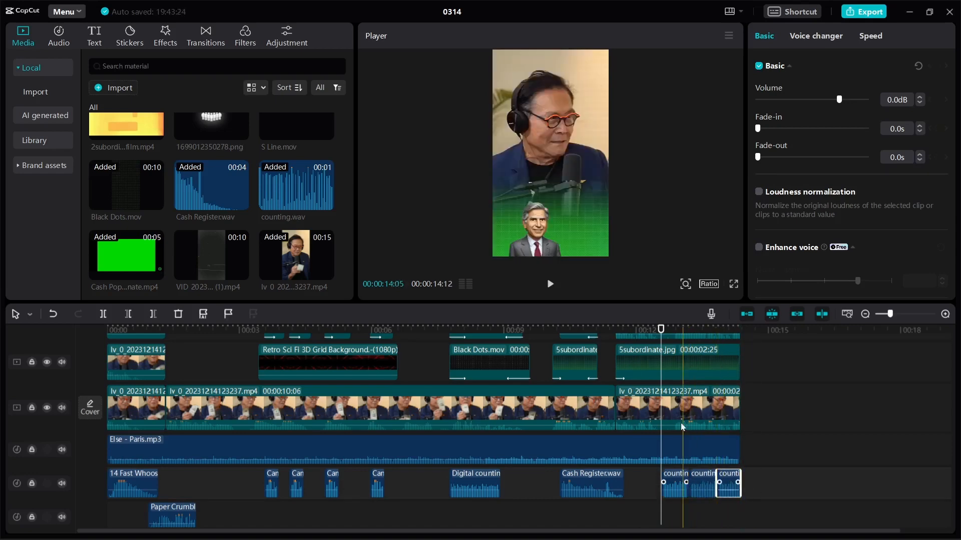
left_click(656, 328)
key("space")
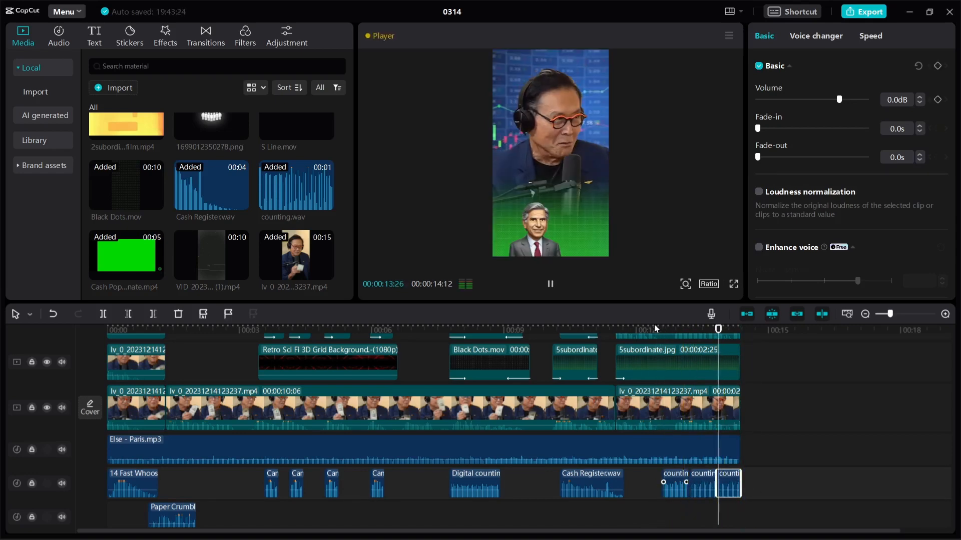
key("space")
Step: Add the 17 Simple Whoosh sound effect on the audio track at the start of the ratan-tata.png clip
scroll(699, 337, "up", 3)
scroll(698, 338, "down", 2)
left_click(629, 341)
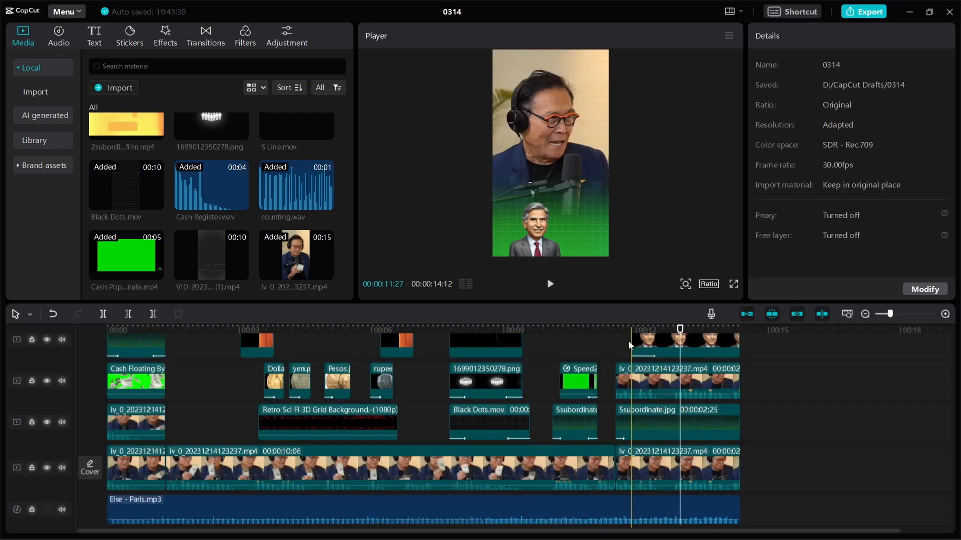
scroll(212, 243, "up", 1)
left_click(213, 243)
scroll(212, 243, "up", 5)
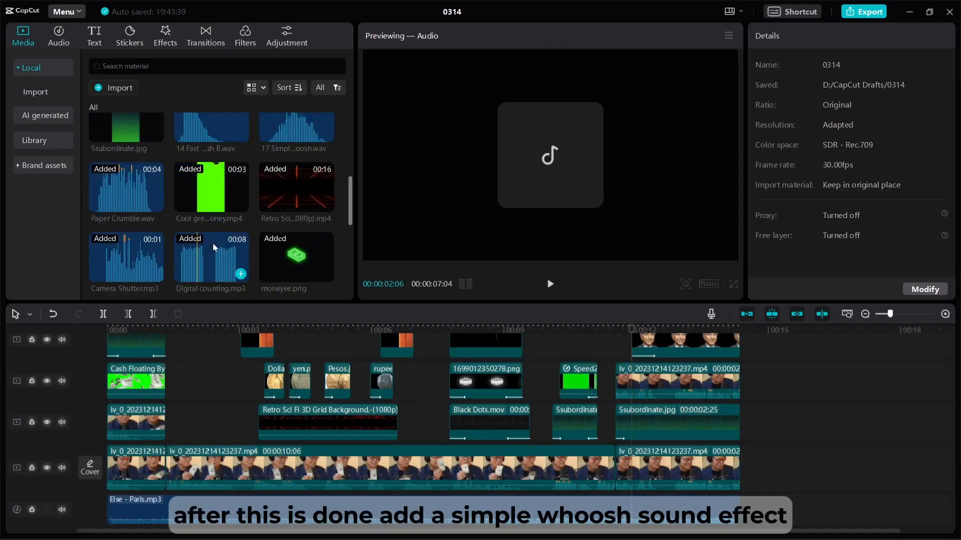
left_click(299, 160)
left_click_drag(305, 214, 638, 501)
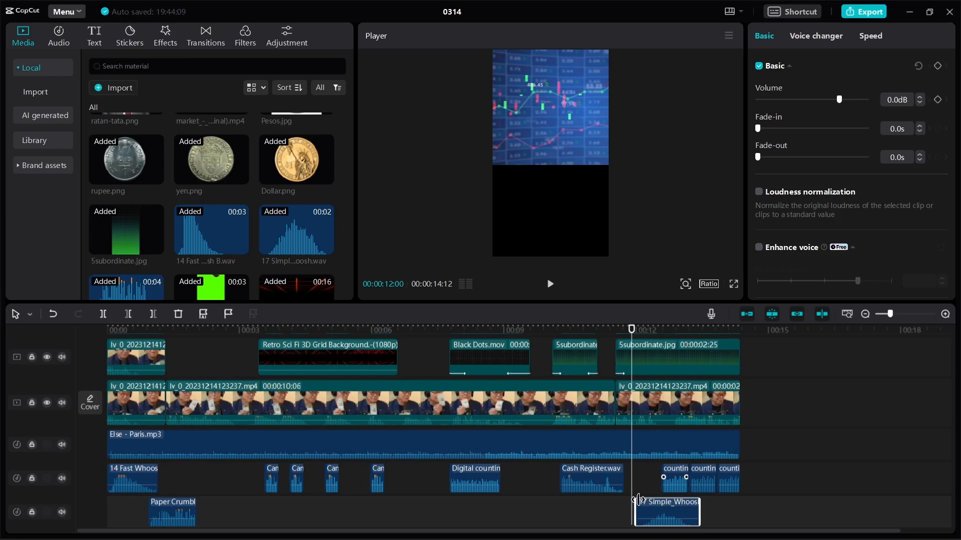
Step: Add the trending Play Pendulum effect over the ratan-tata.png clip and set its strength to 10
scroll(641, 476, "up", 5)
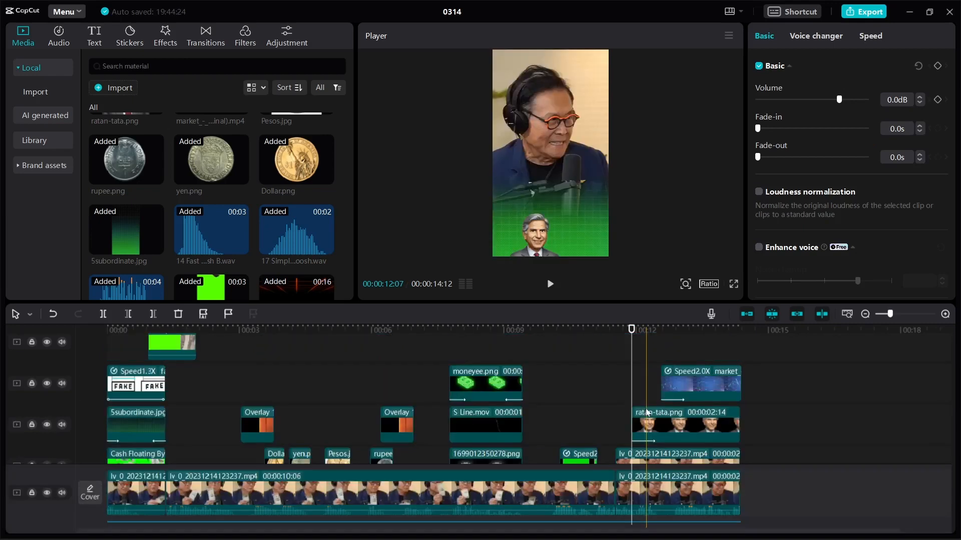
left_click(647, 413)
left_click(165, 39)
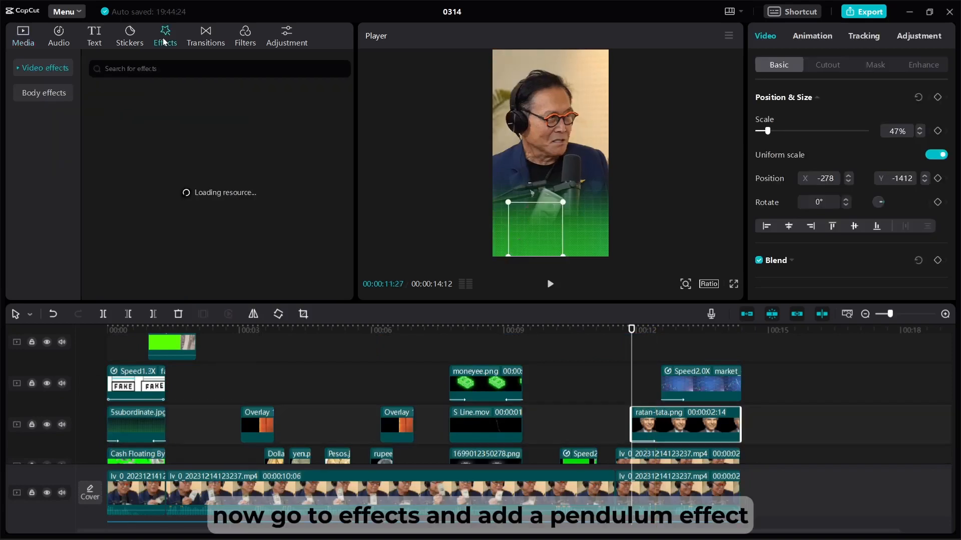
left_click(44, 161)
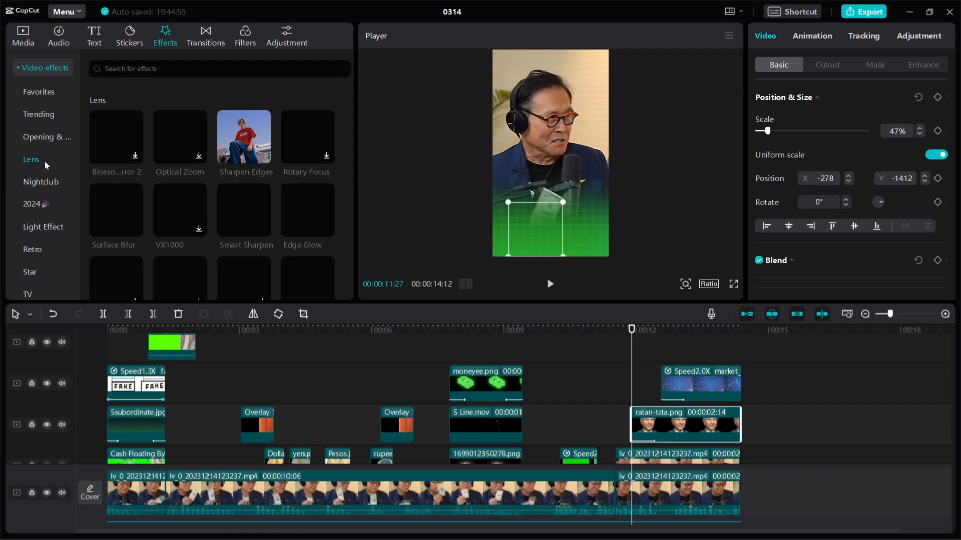
left_click(38, 115)
left_click_drag(308, 238, 646, 426)
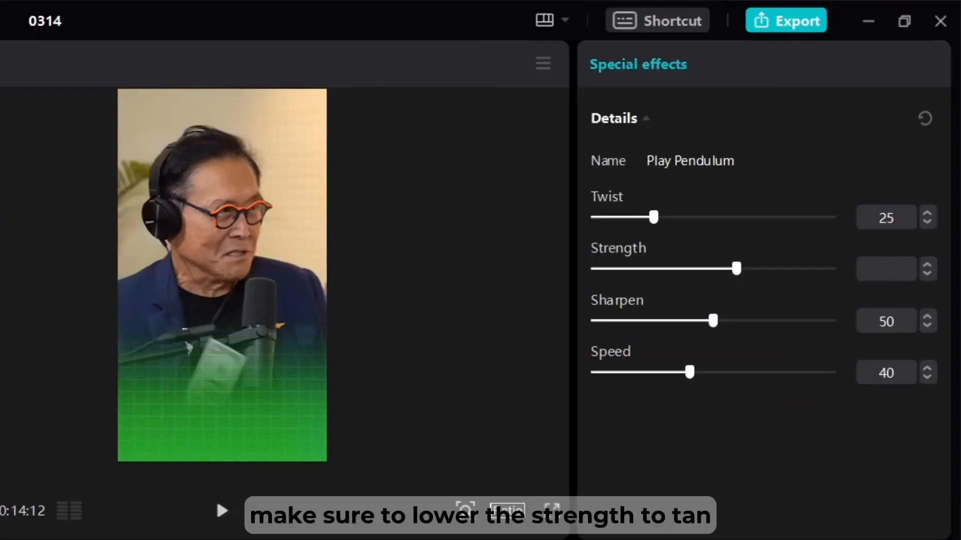
type("10")
key("Return")
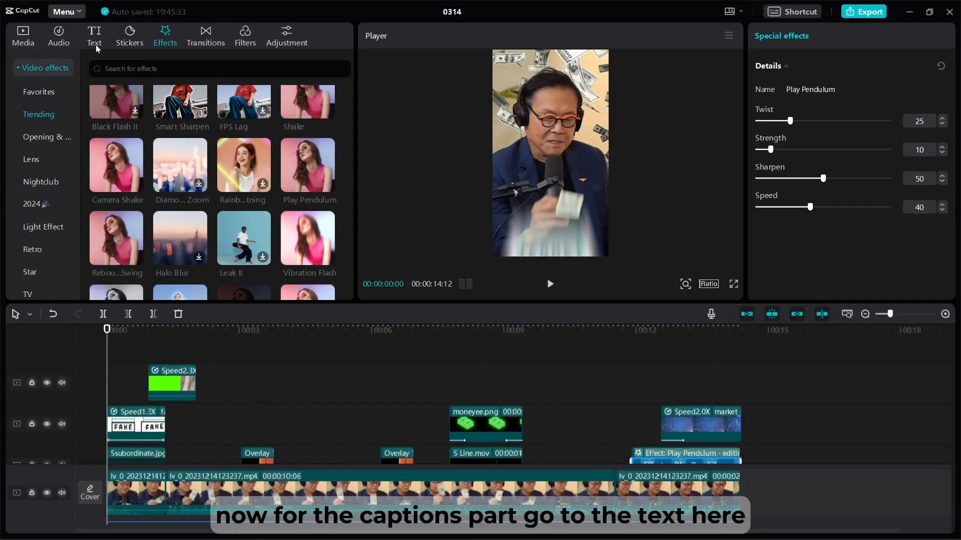
Step: Generate auto captions for the video with the language set to English
left_click(95, 44)
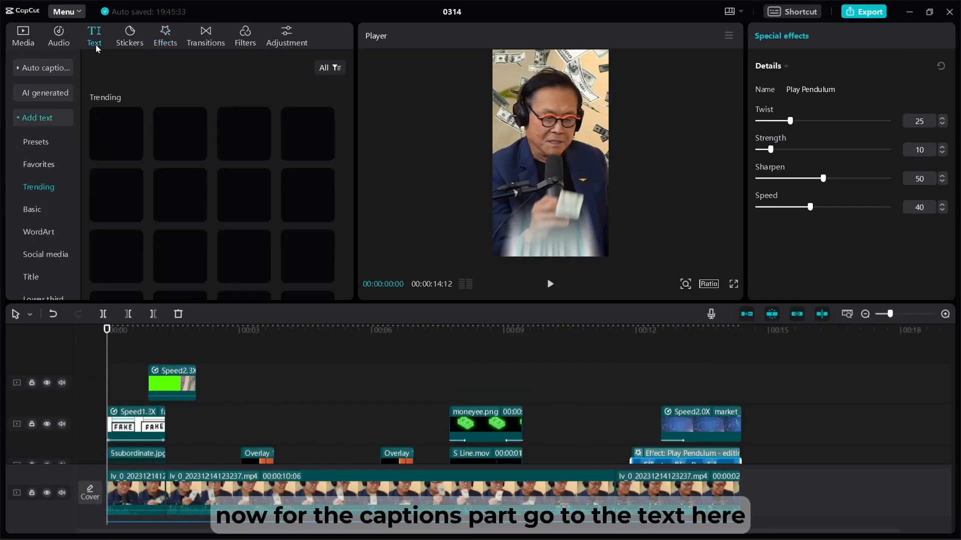
left_click(31, 70)
left_click(215, 192)
left_click(196, 306)
left_click(207, 217)
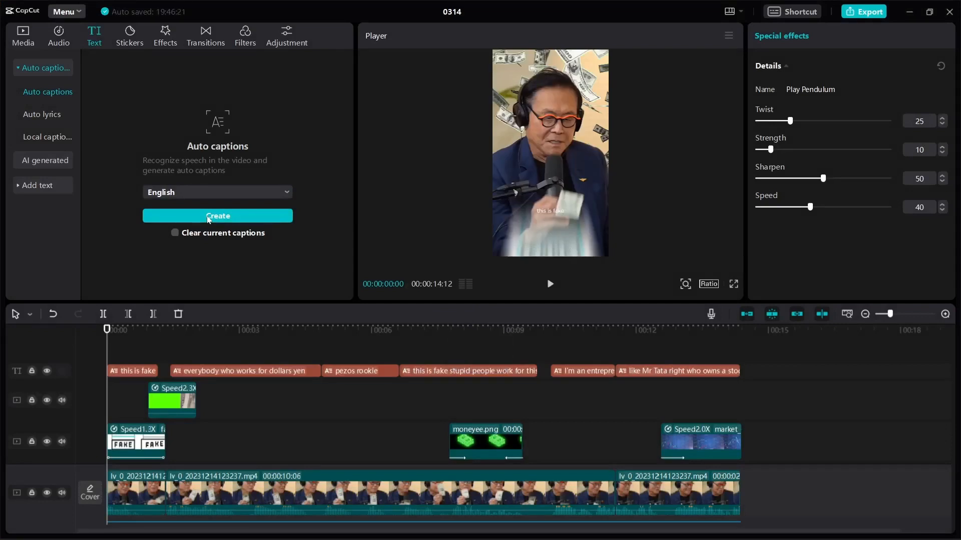
Step: Select the first caption and move all captions up to the centre of the frame
left_click(134, 376)
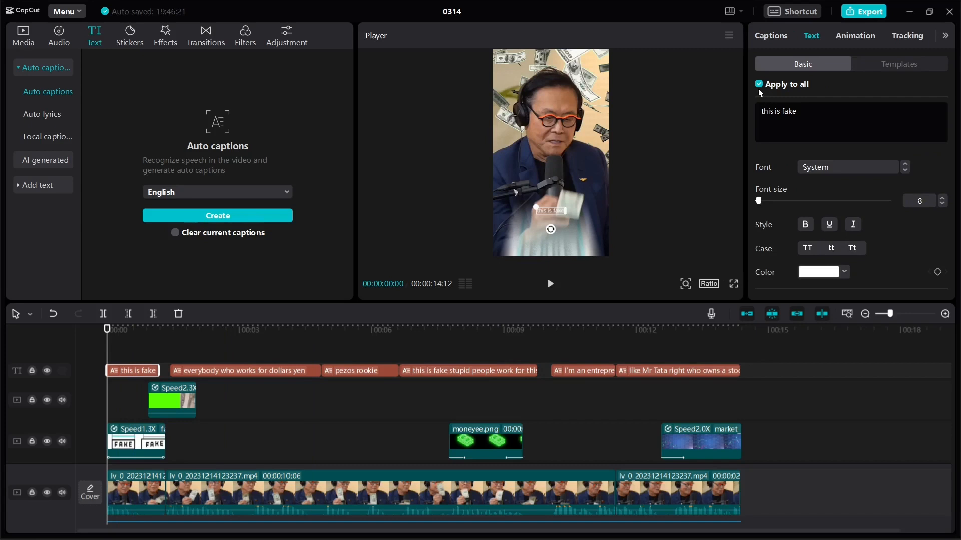
scroll(775, 181, "down", 3)
scroll(776, 181, "up", 3)
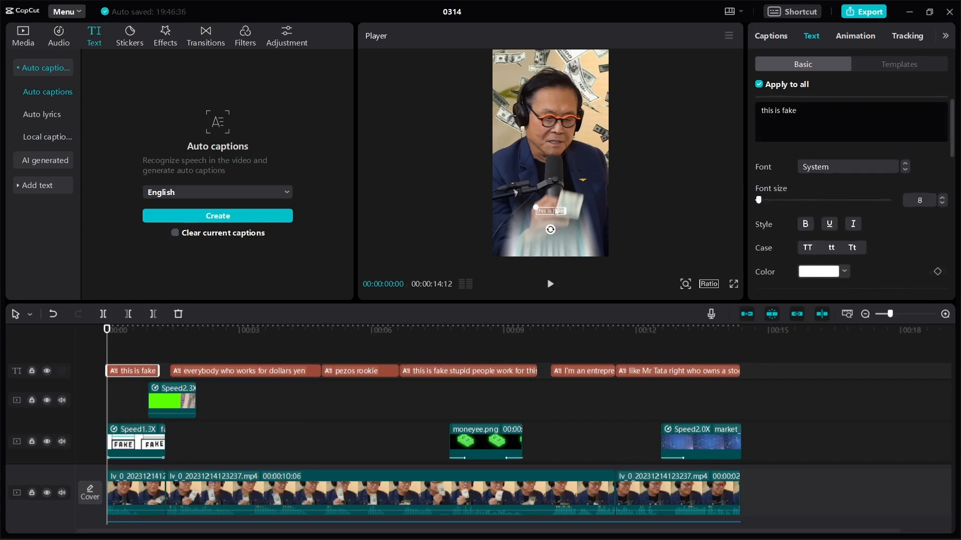
left_click_drag(551, 215, 554, 160)
Step: Apply the orange typewriter-style Caption template, previewed with the word "brown", to all captions
left_click(896, 64)
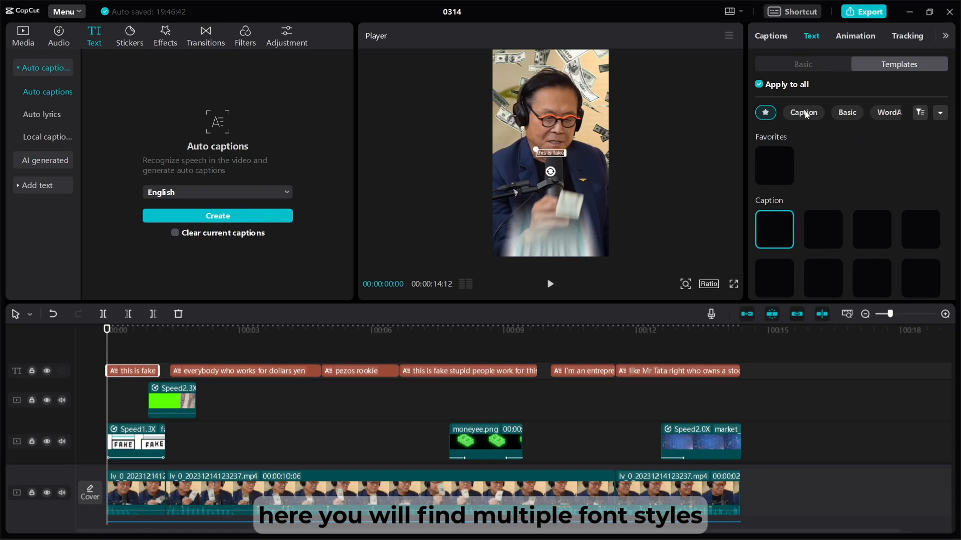
left_click(804, 113)
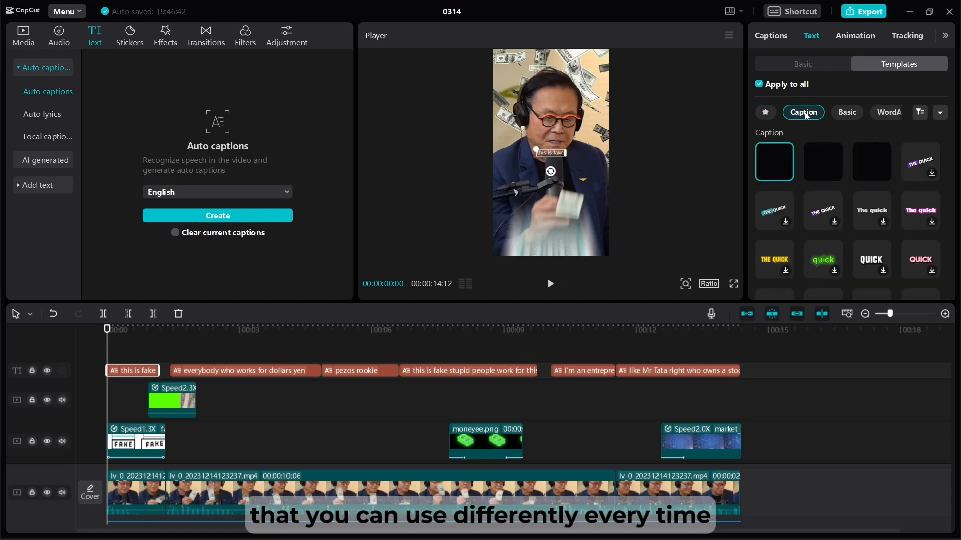
scroll(832, 201, "down", 4)
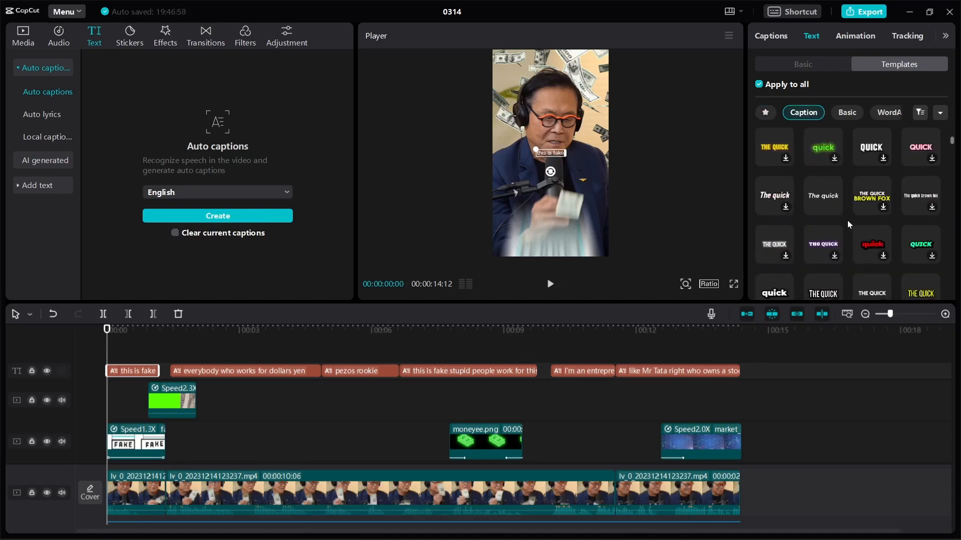
scroll(848, 223, "down", 3)
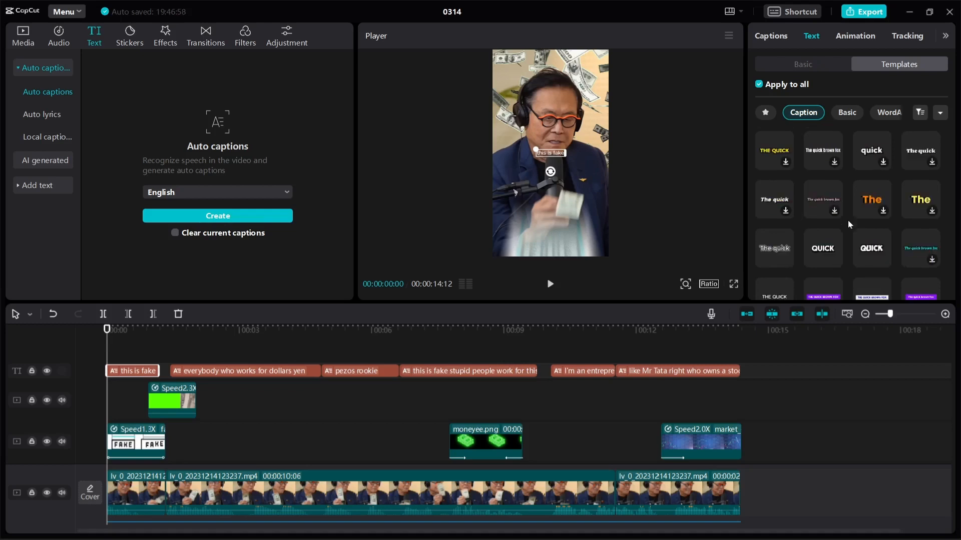
scroll(848, 223, "down", 4)
scroll(848, 220, "down", 3)
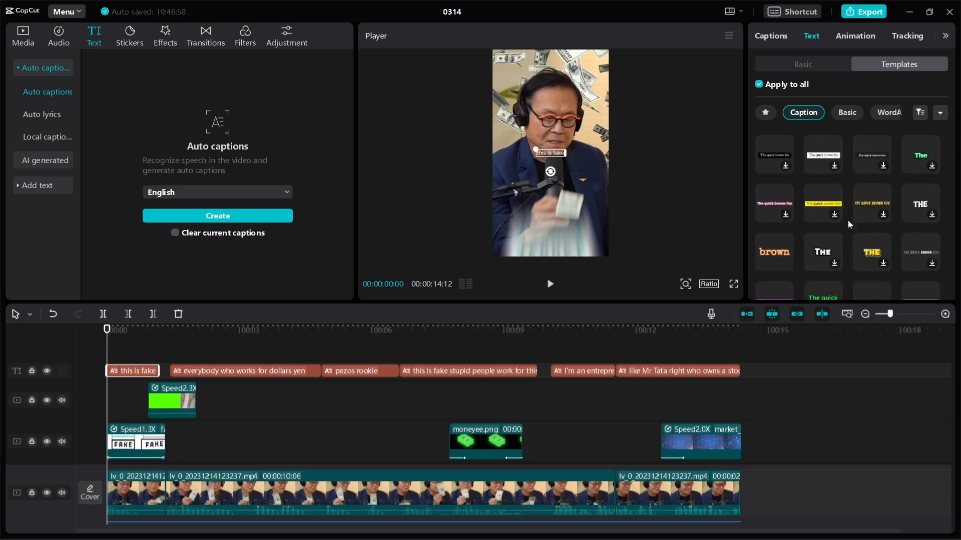
scroll(847, 220, "down", 3)
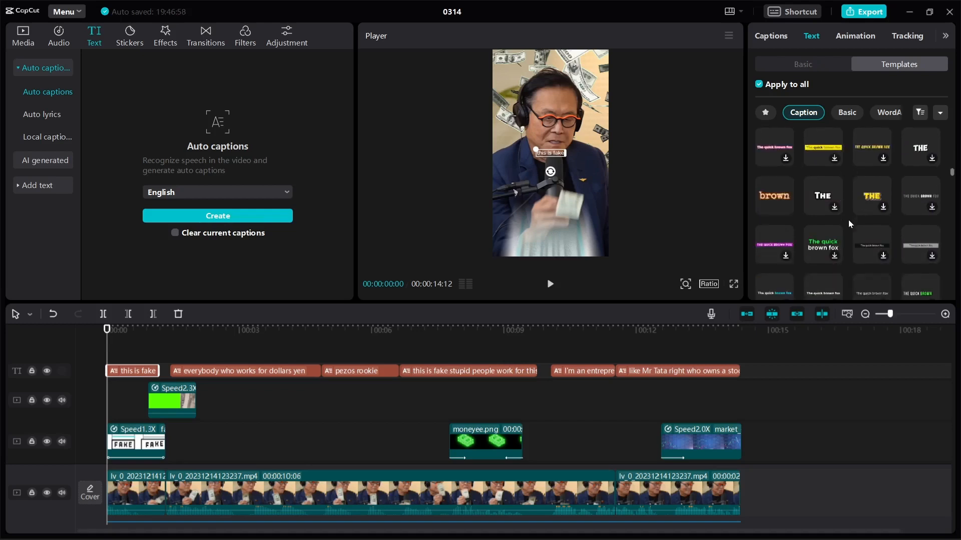
left_click(780, 195)
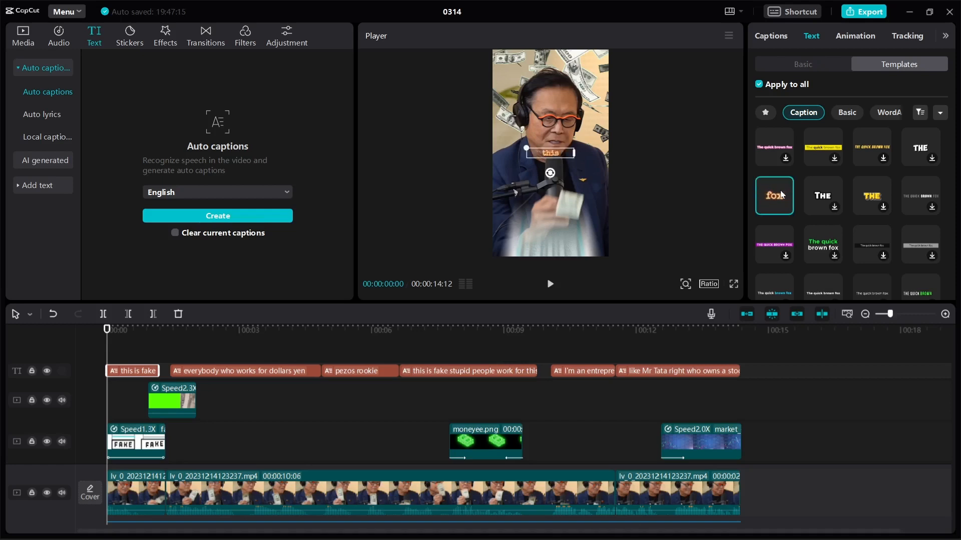
Step: Set all captions to title case (Tt) and their font size to 14
left_click(802, 65)
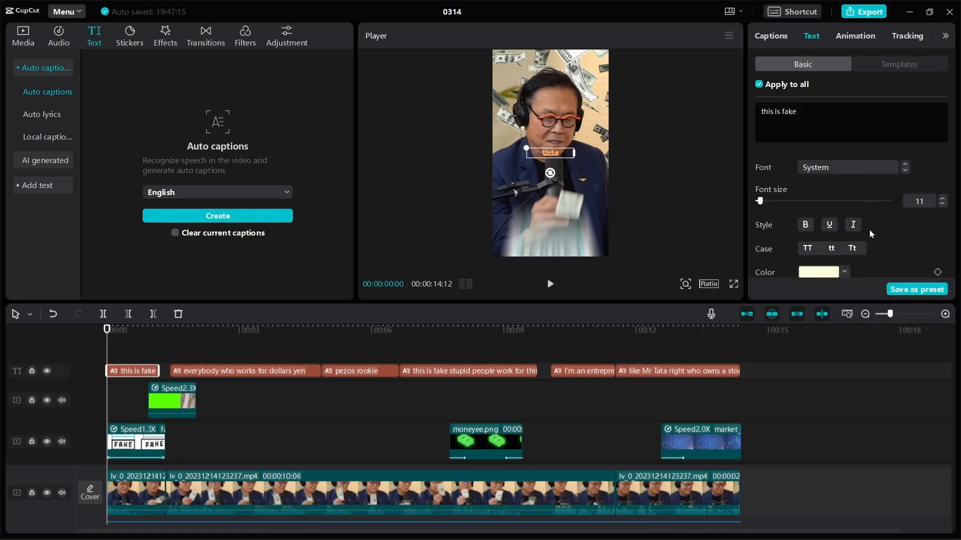
left_click(856, 248)
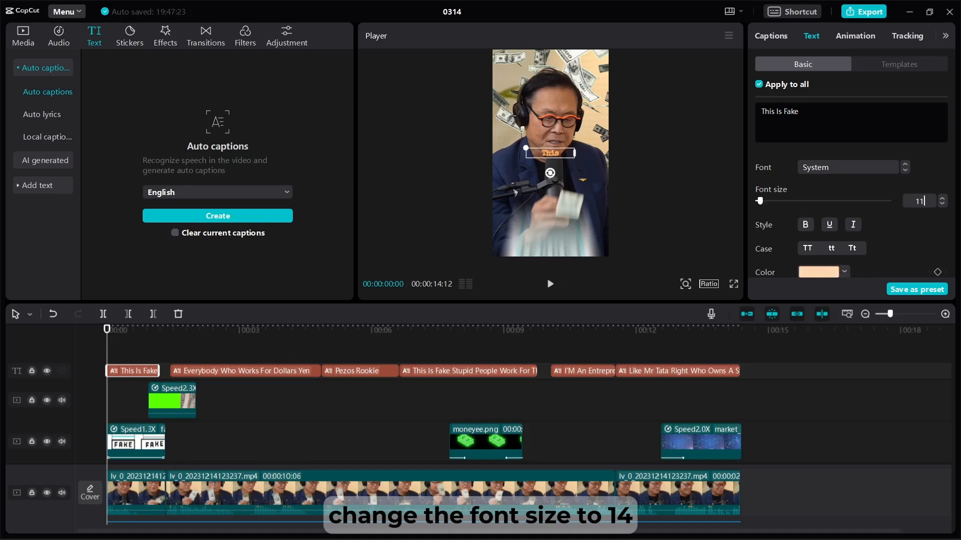
key("BackSpace")
key("BackSpace")
type("14")
key("Return")
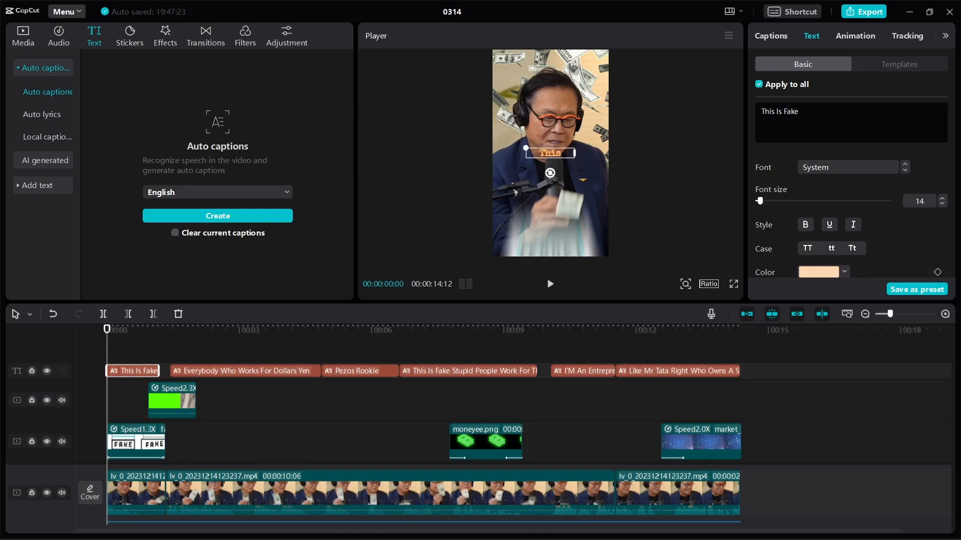
Step: Change the font color of all captions to yellow
scroll(897, 239, "down", 2)
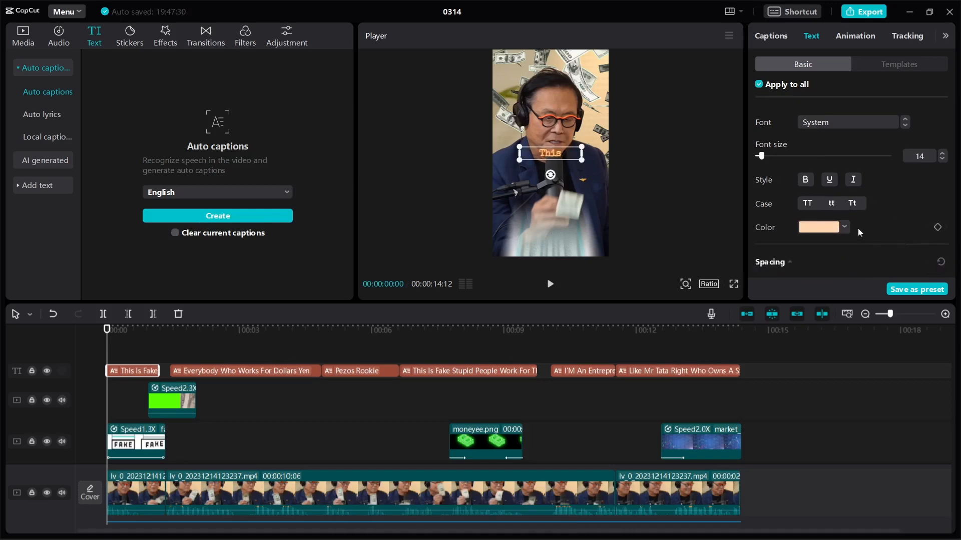
left_click(845, 227)
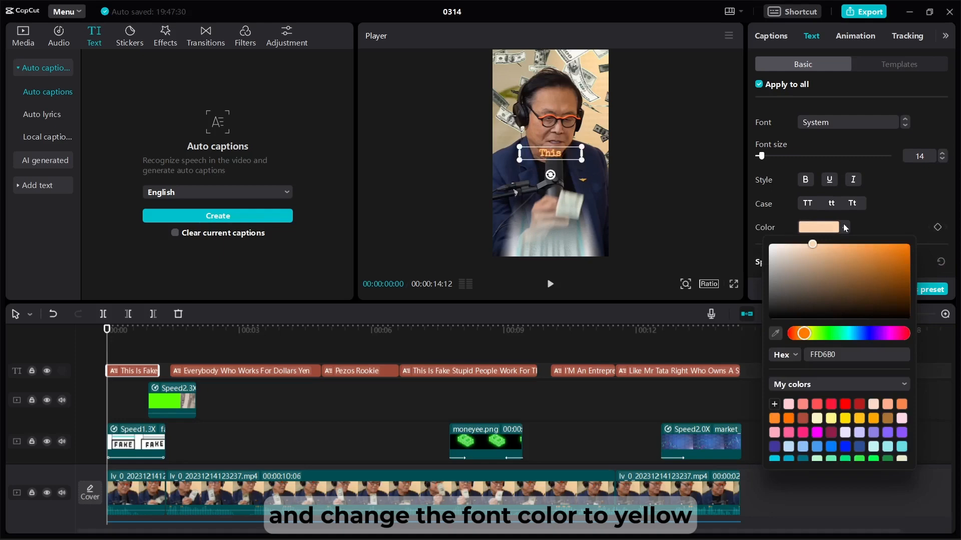
left_click(846, 420)
left_click(845, 229)
scroll(895, 197, "down", 3)
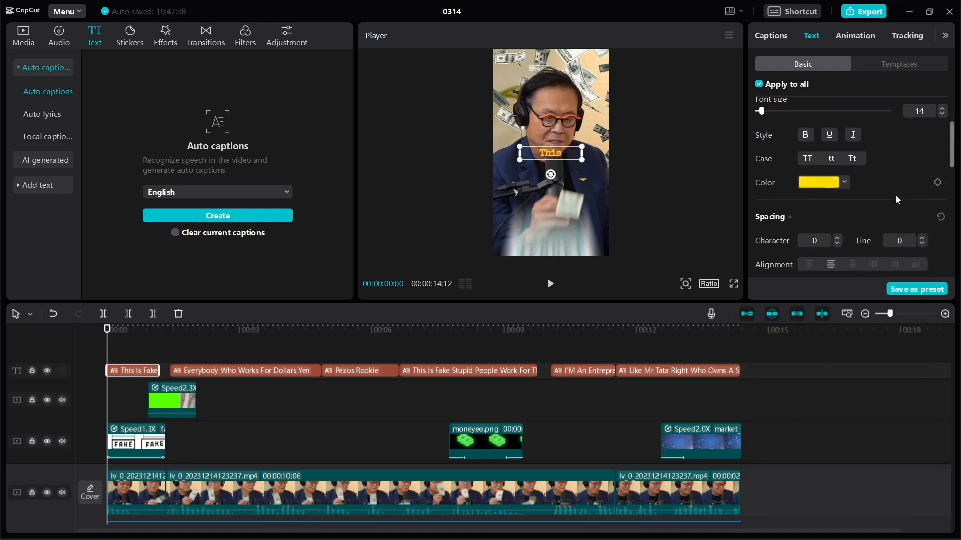
scroll(875, 215, "up", 5)
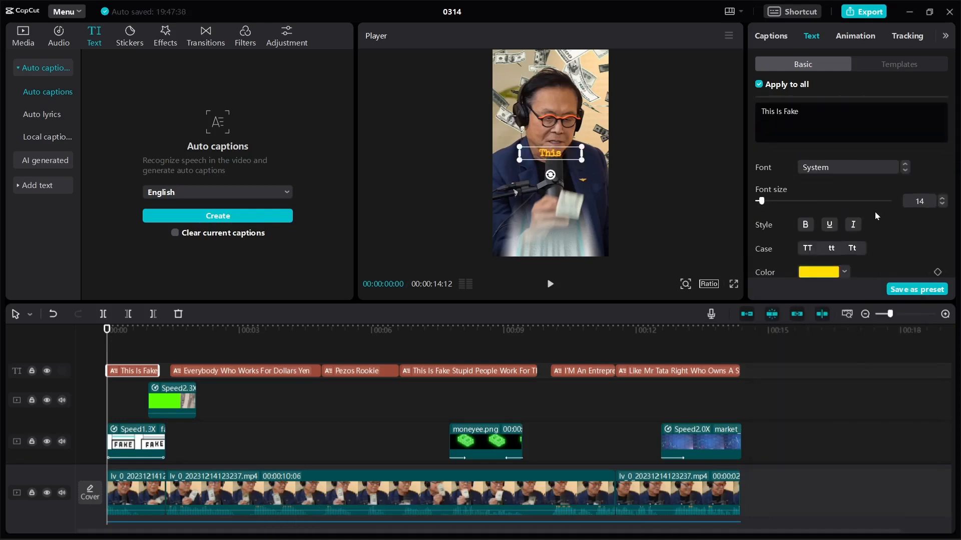
Step: Turn off Apply to all for the "Everybody Who Works For Dollars Yen" caption, place it below the coin and play on
left_click(285, 370)
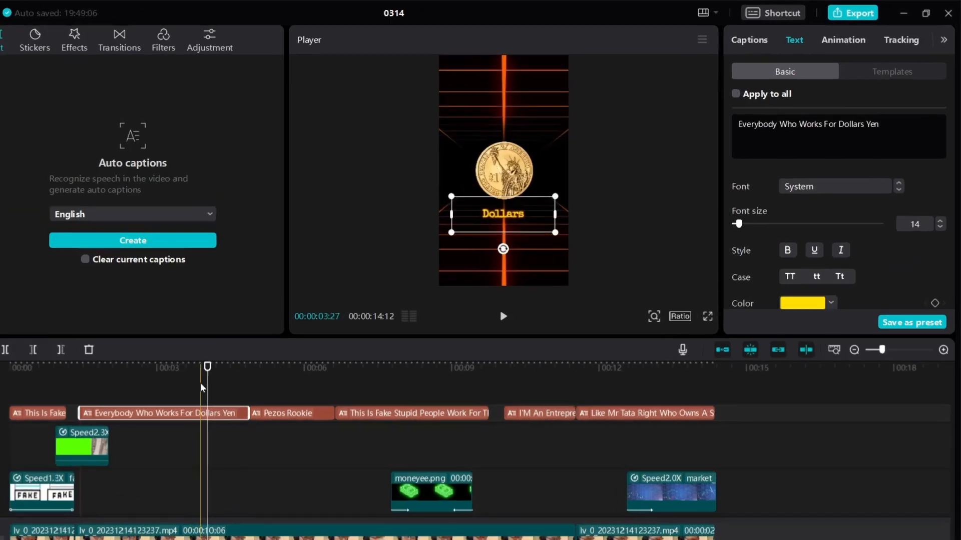
left_click(759, 84)
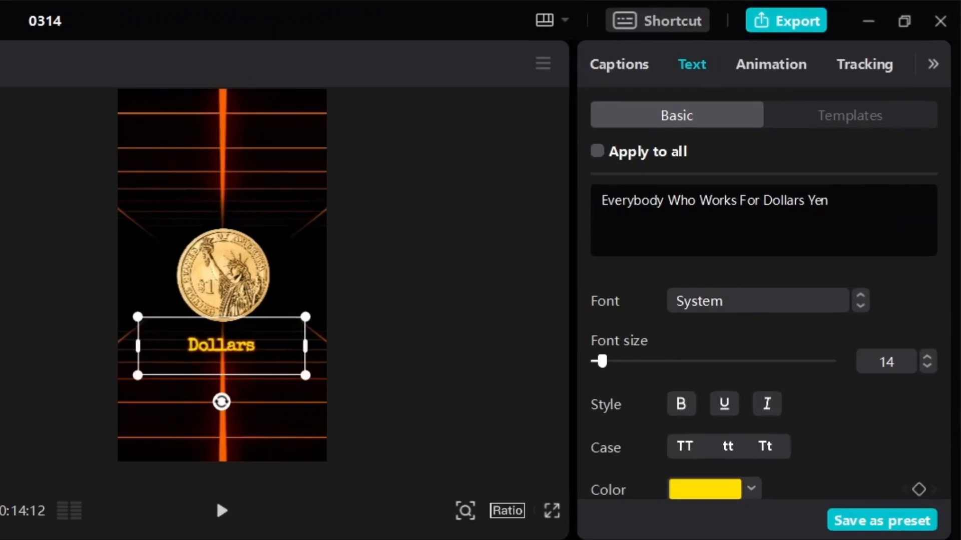
key("space")
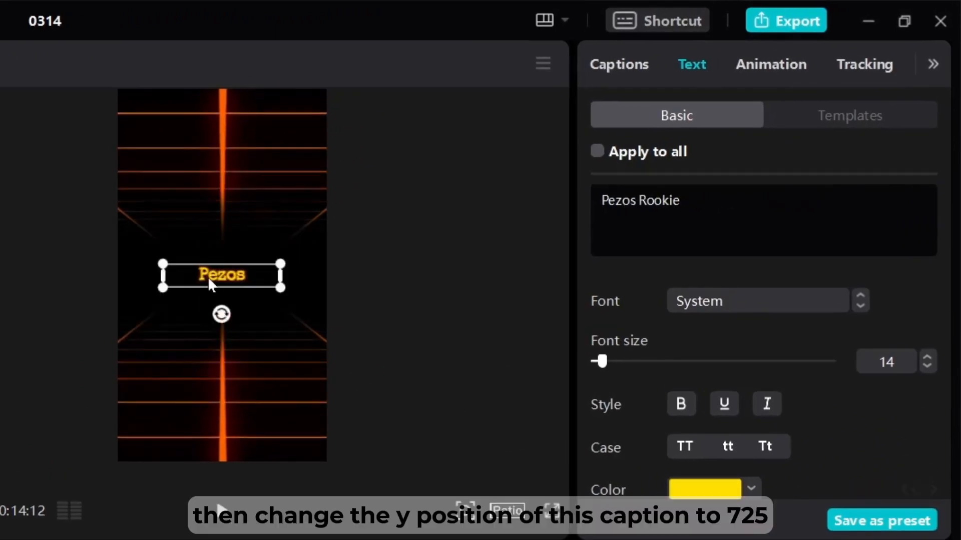
Step: Set the vertical position (Y) of the "Pezos Rookie" caption to -725
scroll(811, 429, "down", 8)
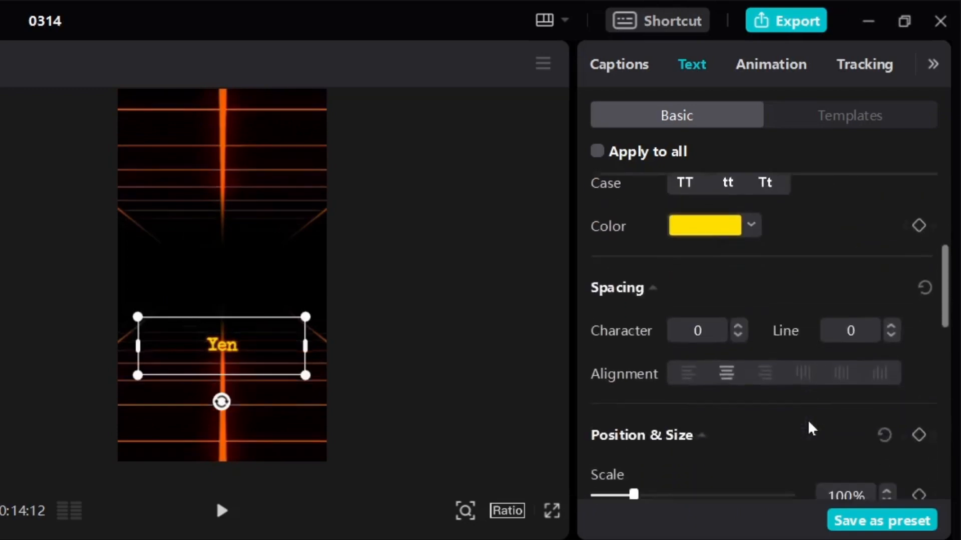
scroll(759, 360, "down", 7)
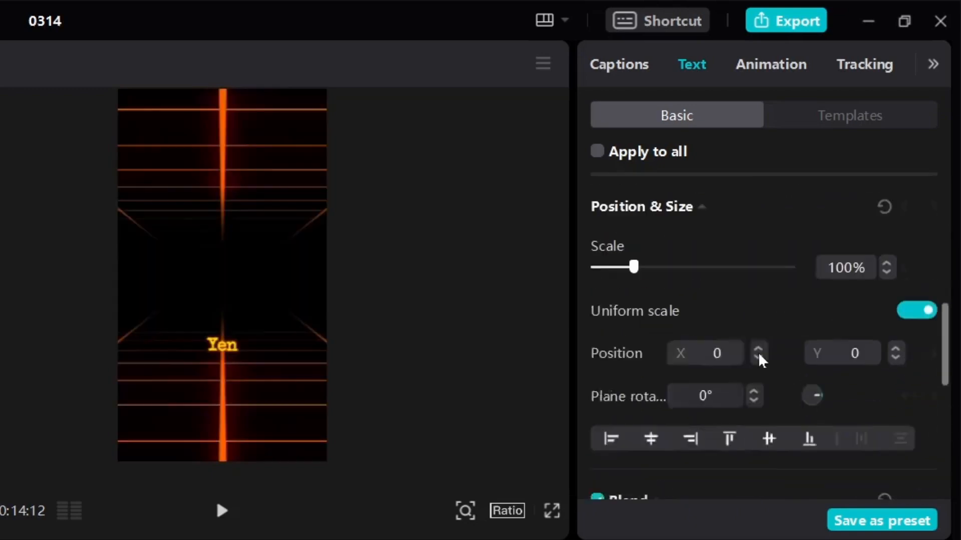
scroll(786, 370, "up", 7)
scroll(849, 407, "up", 3)
scroll(850, 346, "down", 5)
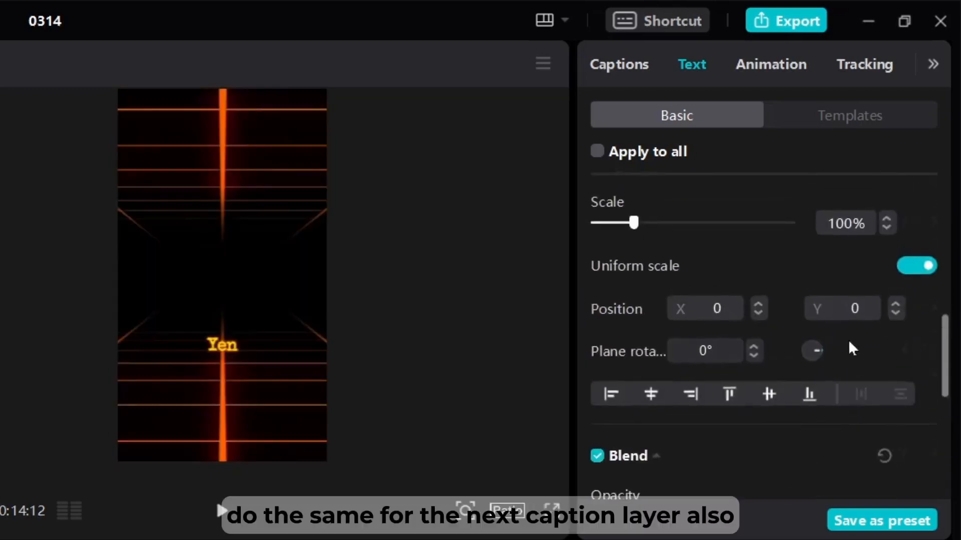
left_click(853, 309)
type("-725")
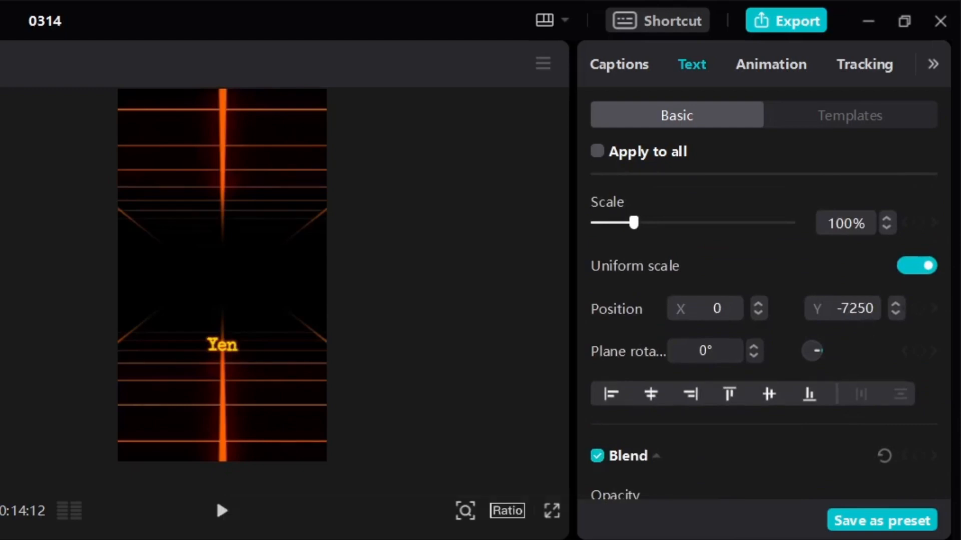
key("Delete")
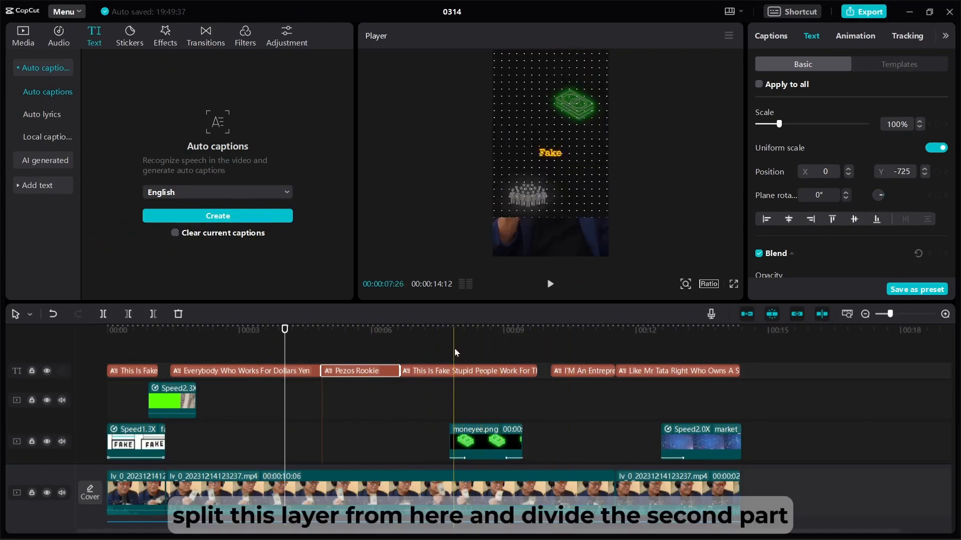
Step: Split the "This Is Fake Stupid People Work For" caption where the moneyee.png clip begins and delete its second part
left_click(448, 374)
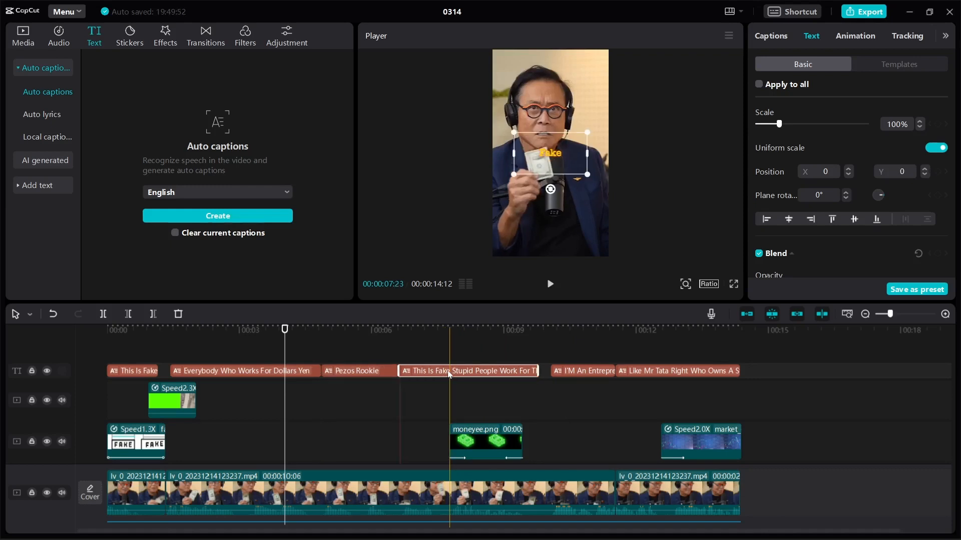
key("ctrl+b")
key("Delete")
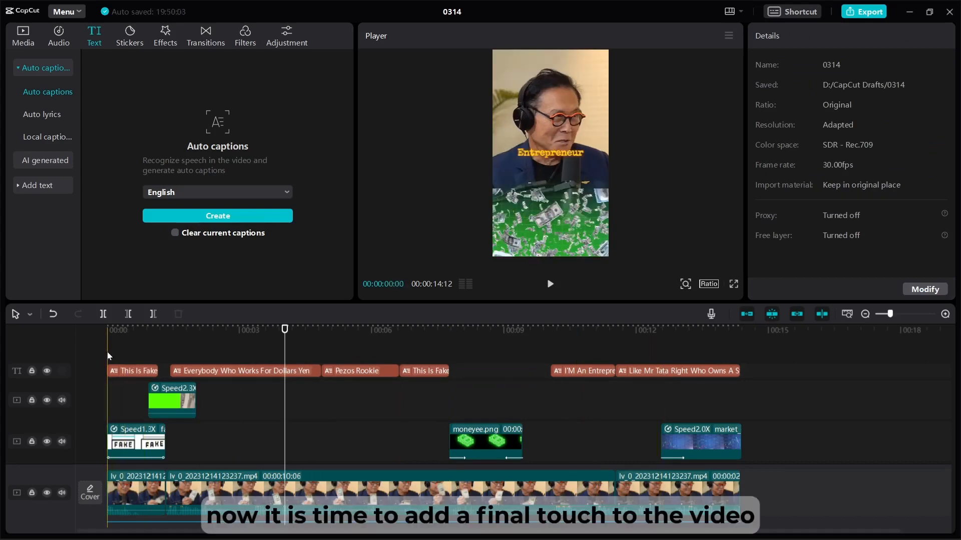
Step: Add the Vignette lens effect, stretch it over the whole video from start to end, and set its texture to 80
scroll(108, 356, "down", 3)
left_click(160, 40)
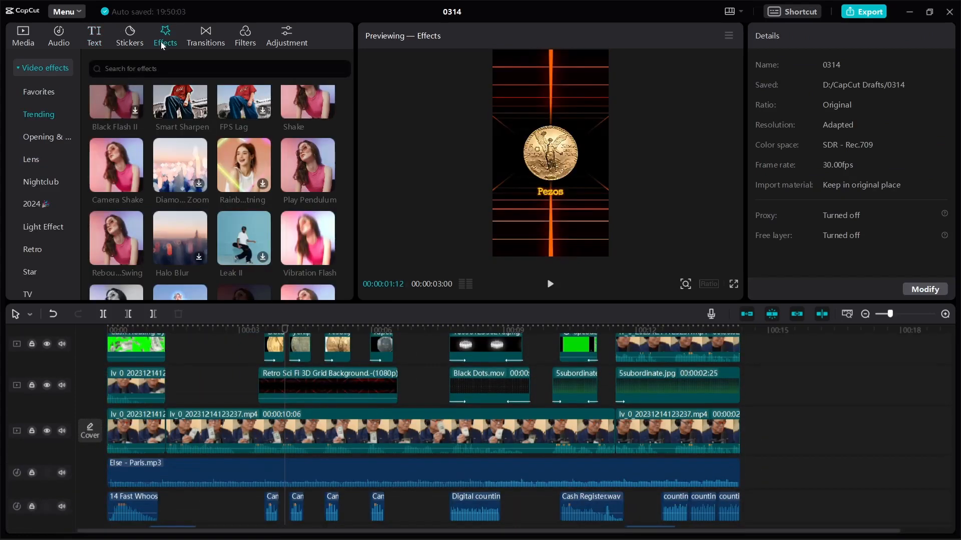
scroll(197, 215, "down", 4)
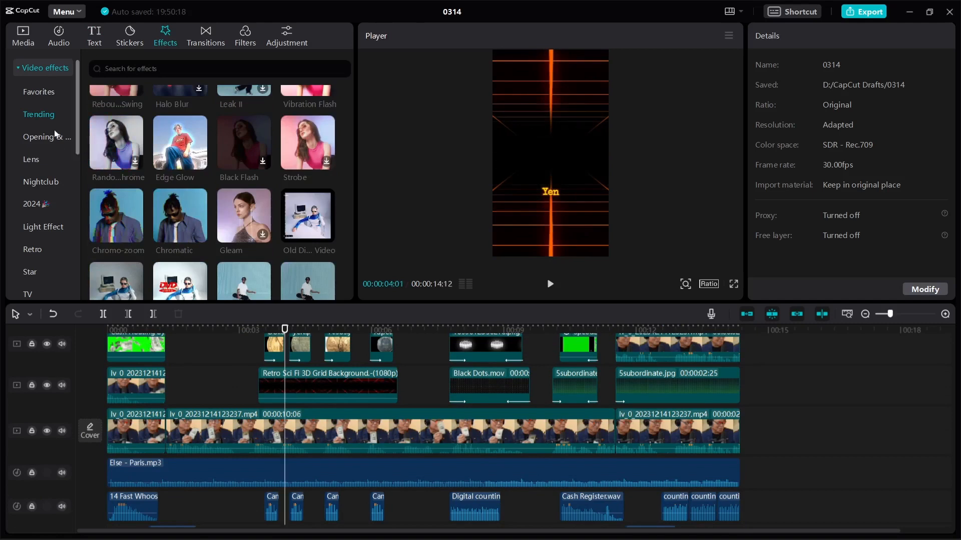
left_click(31, 160)
scroll(283, 202, "down", 2)
scroll(193, 218, "down", 1)
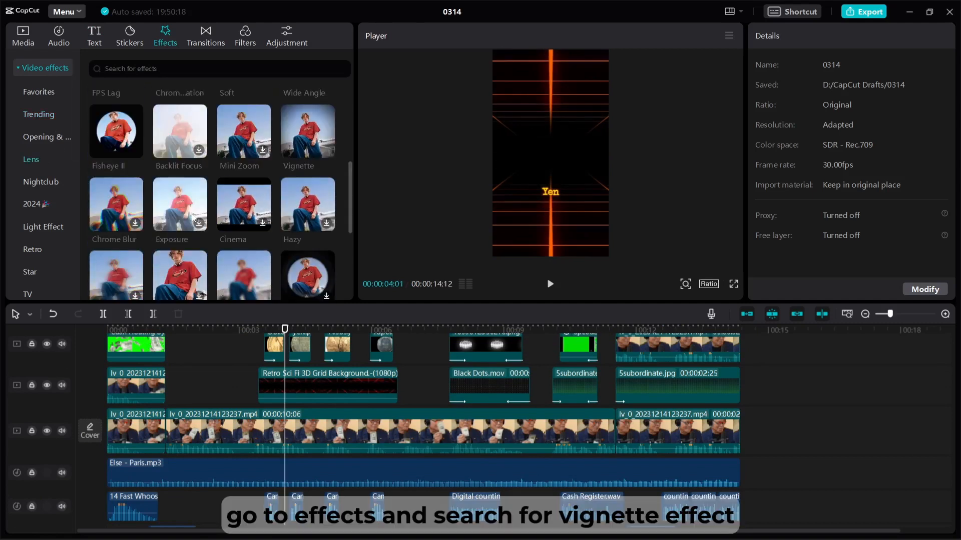
left_click(327, 150)
left_click_drag(285, 371, 107, 371)
left_click_drag(415, 370, 744, 379)
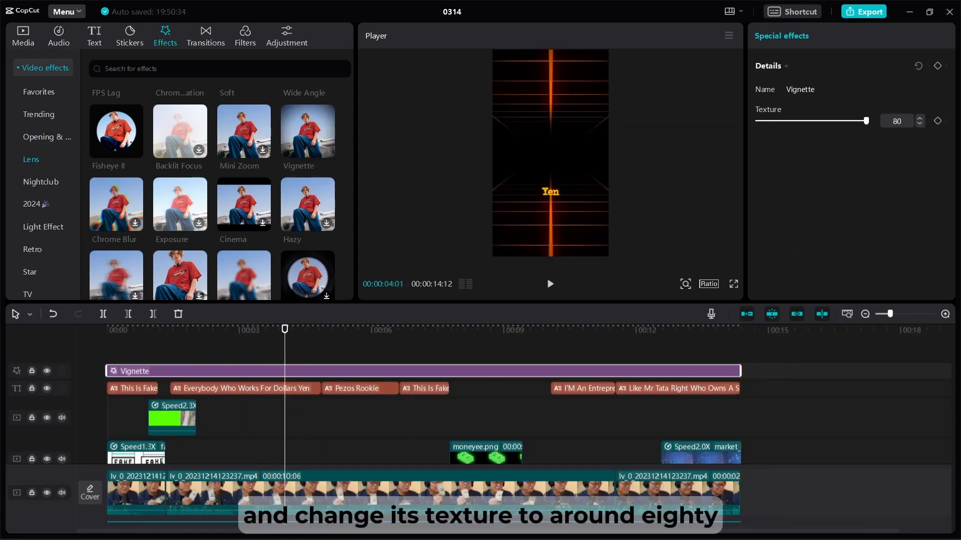
Step: Apply the Edge Glow lens effect with glow 20 to the speaker overlay clip at the start of the video
left_click(134, 348)
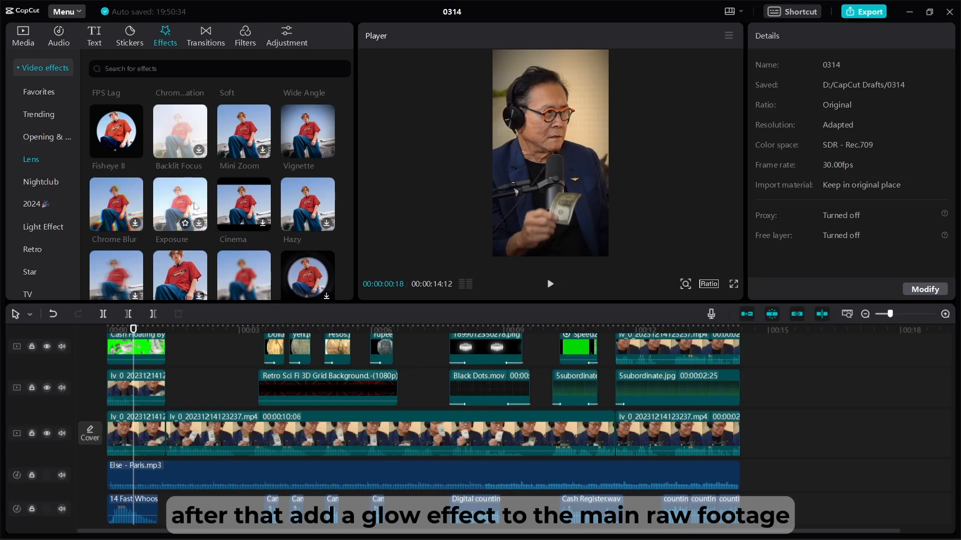
left_click(50, 158)
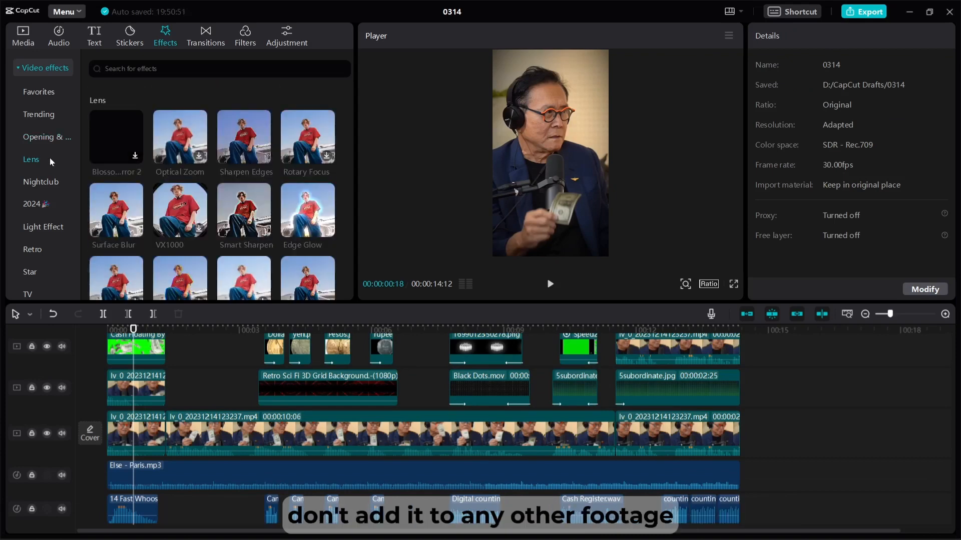
left_click_drag(307, 210, 135, 383)
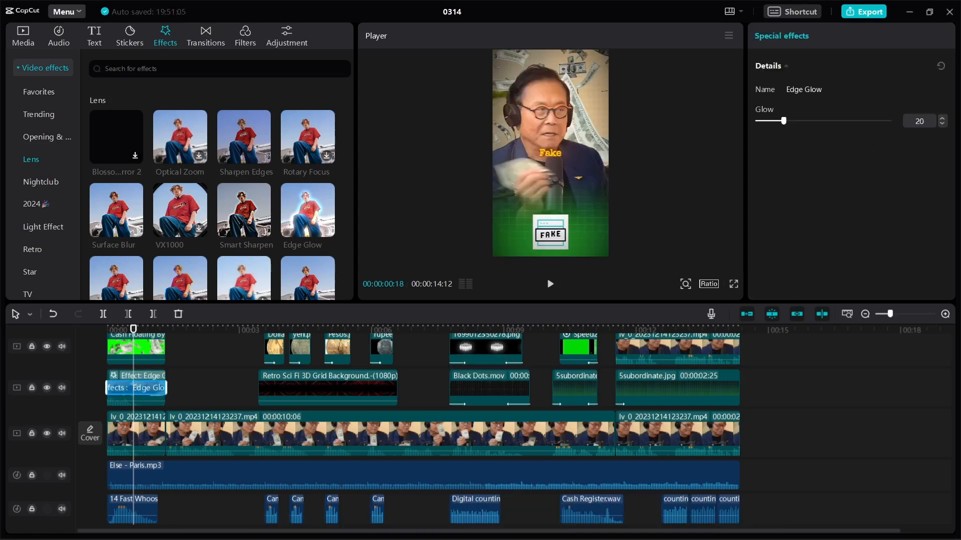
Step: Combine all the talking-head clips on the main track into one compound clip
left_click(650, 434)
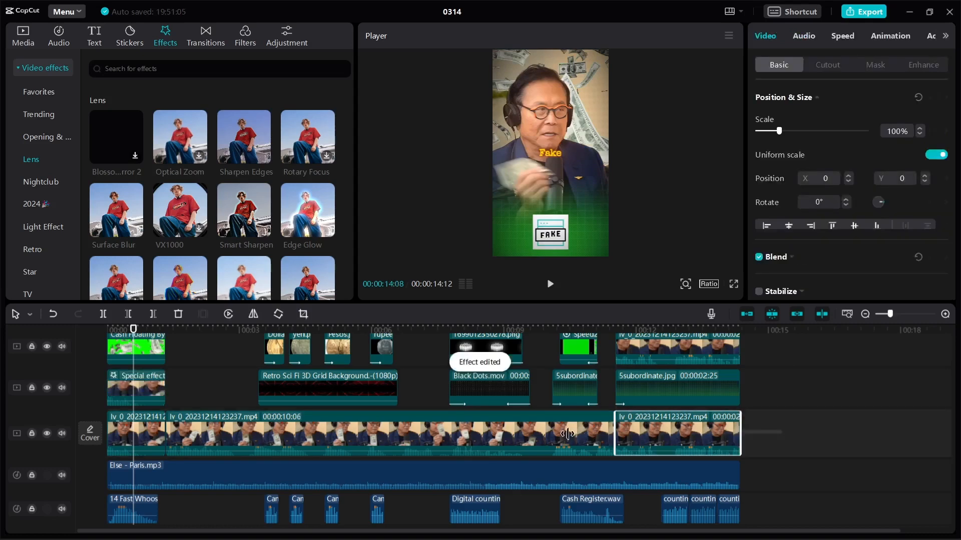
left_click(176, 435, "shift")
right_click(176, 433)
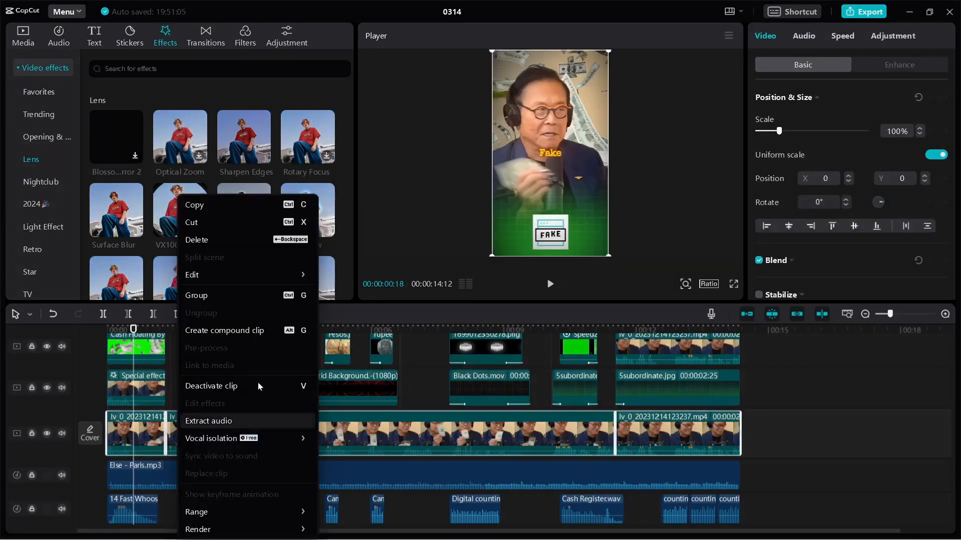
left_click(262, 333)
Step: Apply Edge Glow with glow 25 to the compound clip and with glow 20 to the final speaker overlay clip
left_click_drag(311, 240, 240, 430)
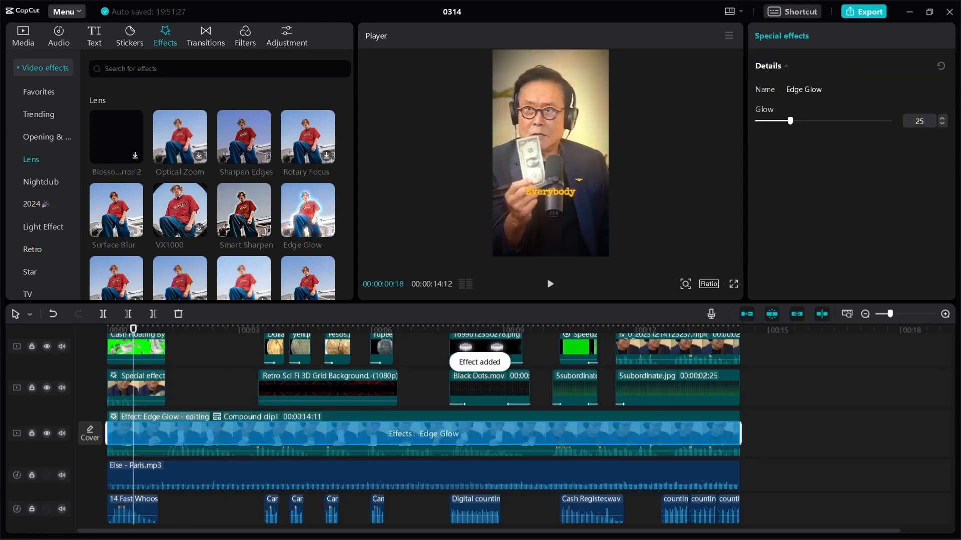
mouse_move(314, 220)
left_click_drag(314, 220, 621, 353)
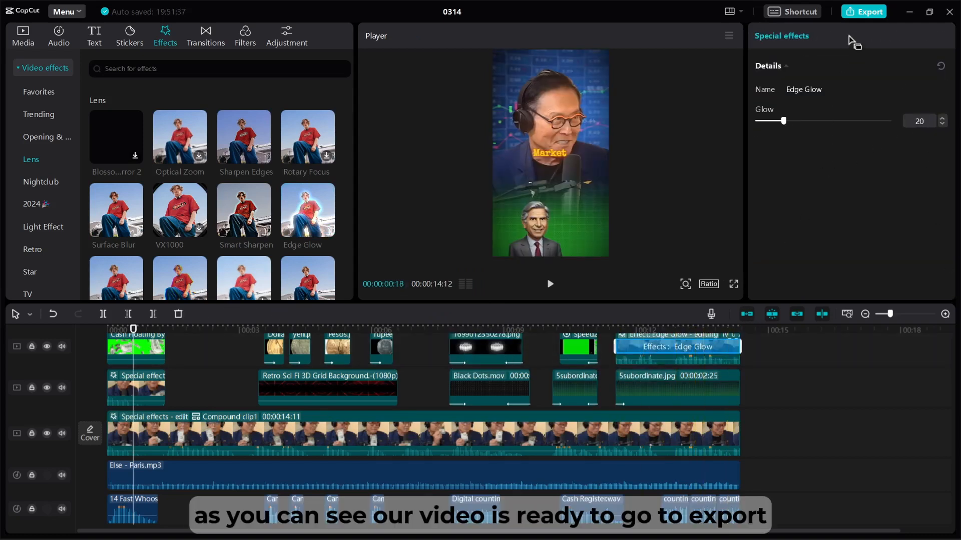
Step: Open the export settings for the finished video
left_click(853, 13)
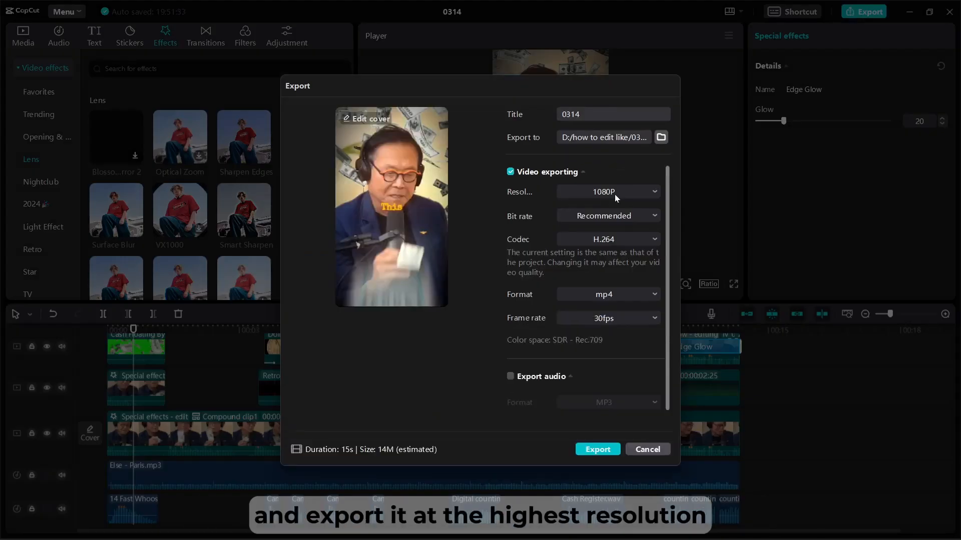